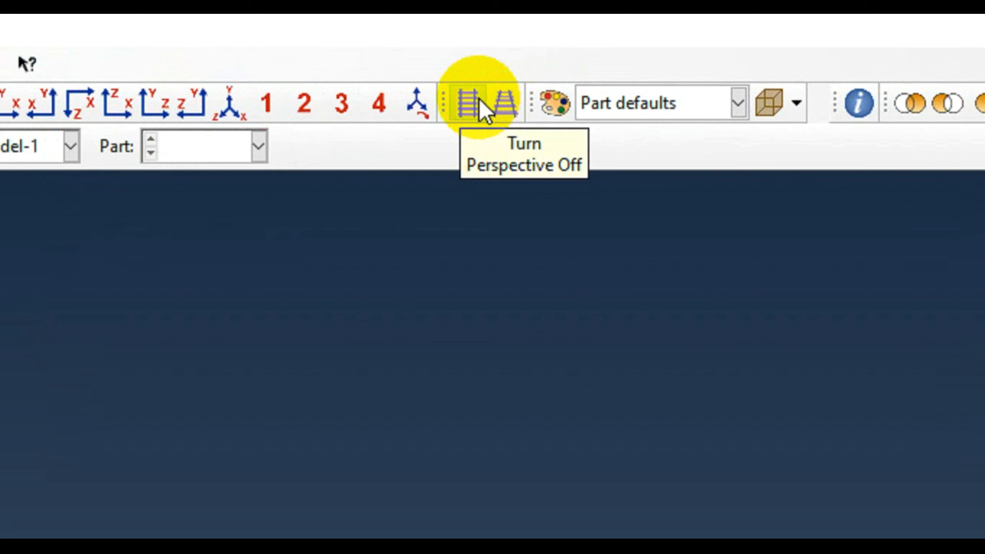
Step: View the part import dialog in Abaqus/CAE and close it without importing anything
left_click(478, 100)
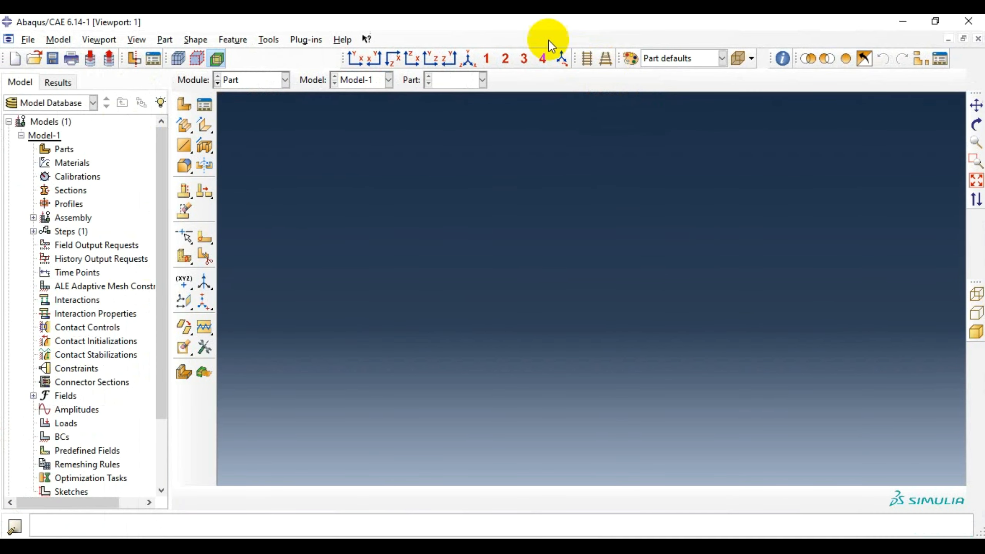
left_click(27, 39)
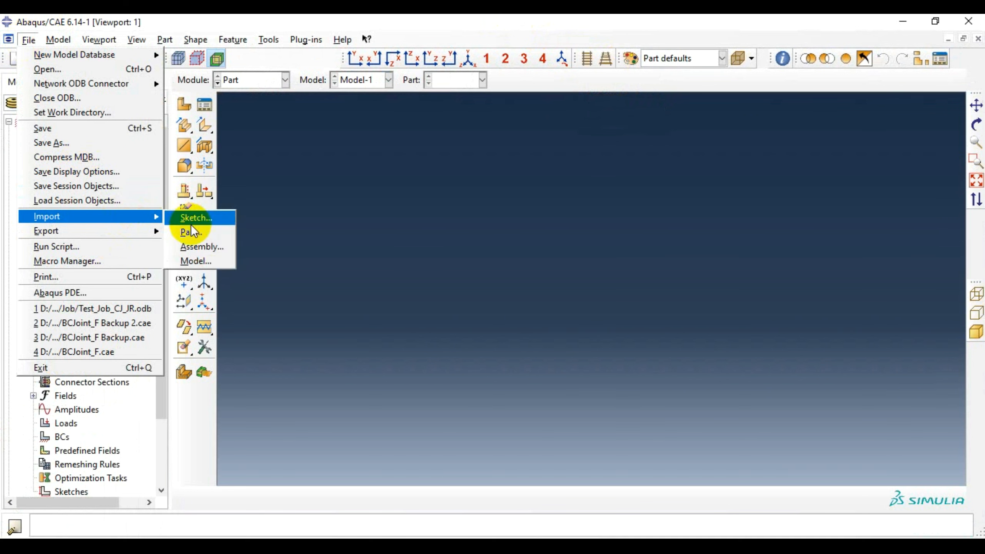
left_click(443, 280)
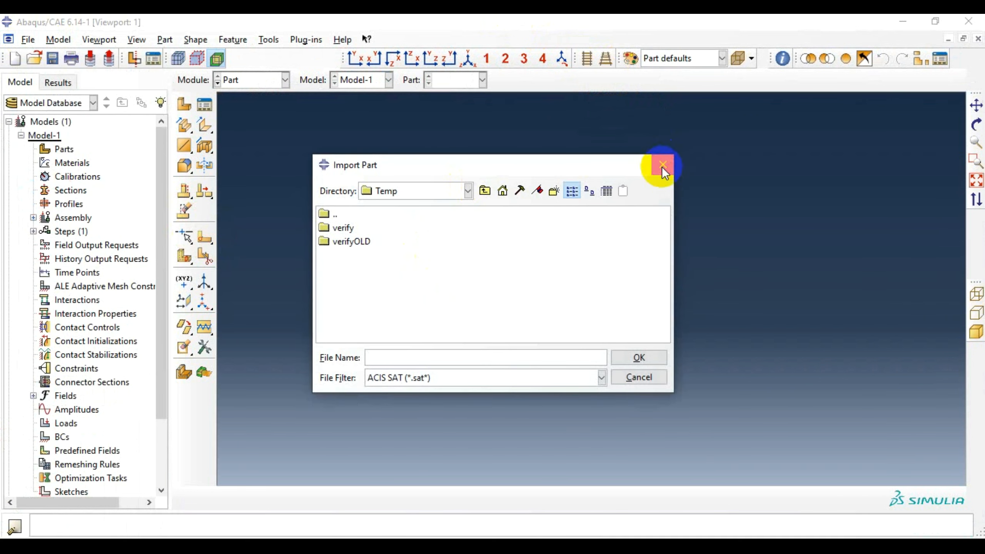
left_click(659, 160)
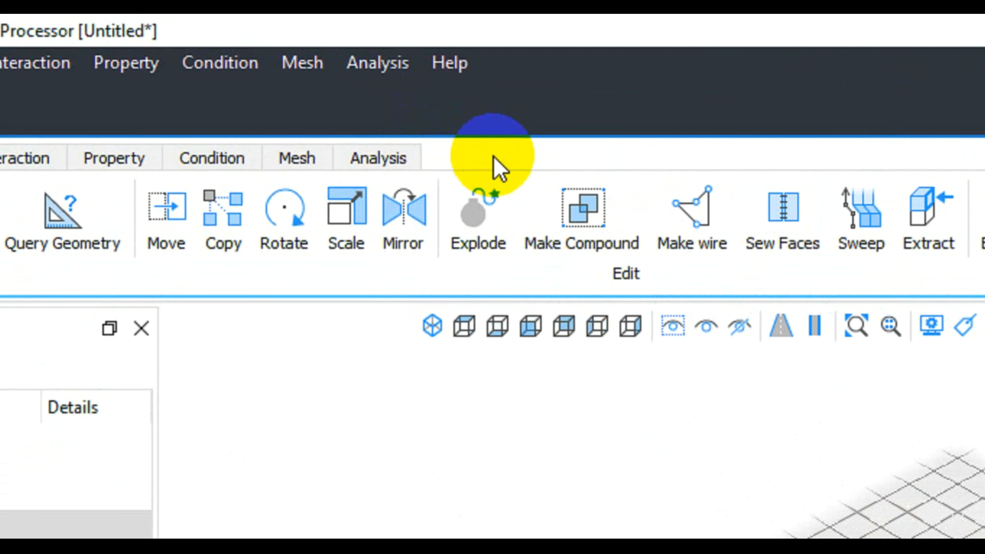
Step: Switch to STKO and display the Editor, Terminal and Script windows in the PreProcessor
right_click(500, 169)
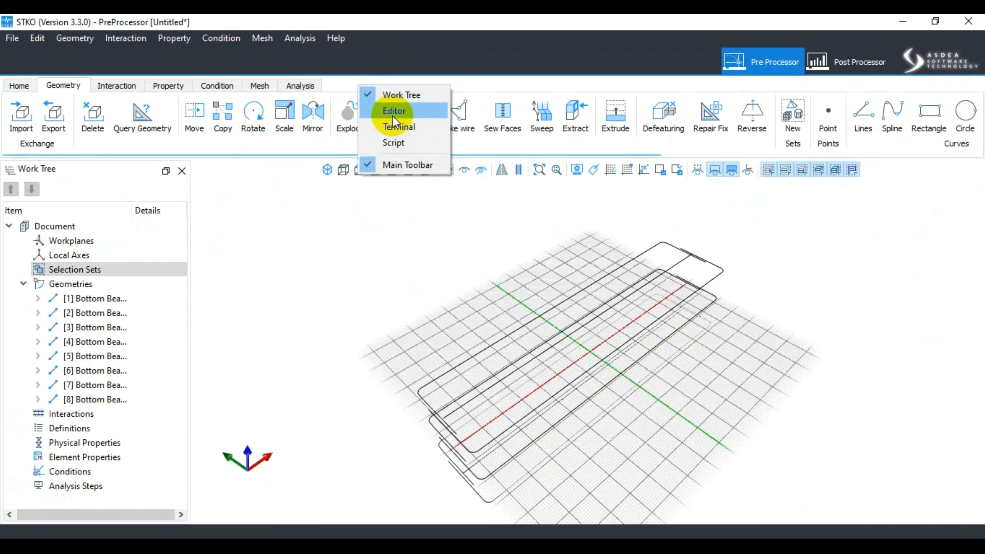
left_click(565, 209)
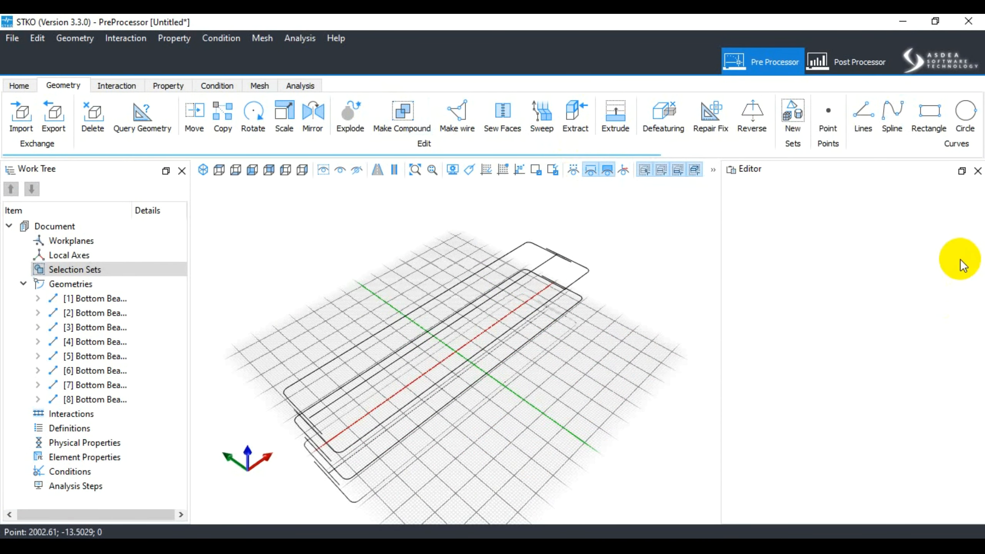
right_click(363, 81)
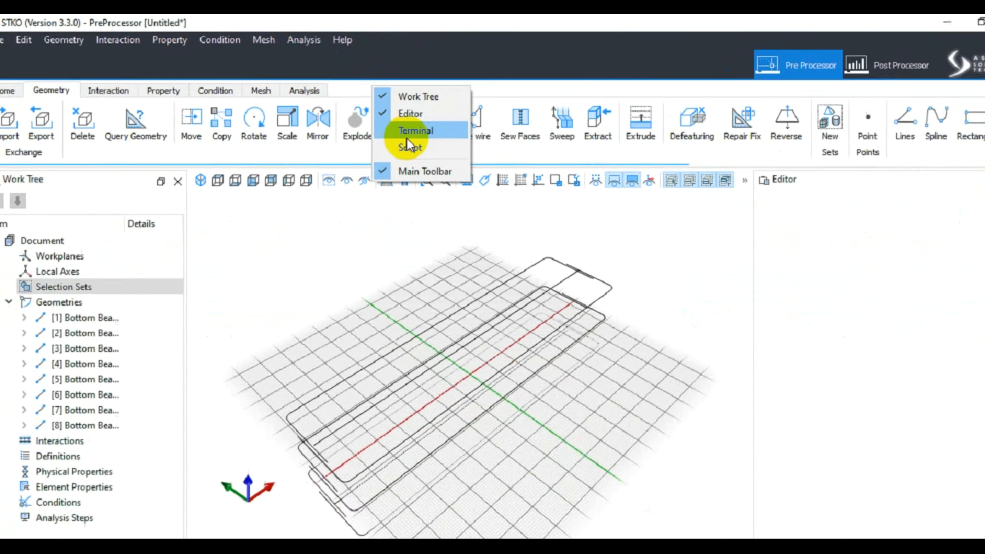
left_click(404, 124)
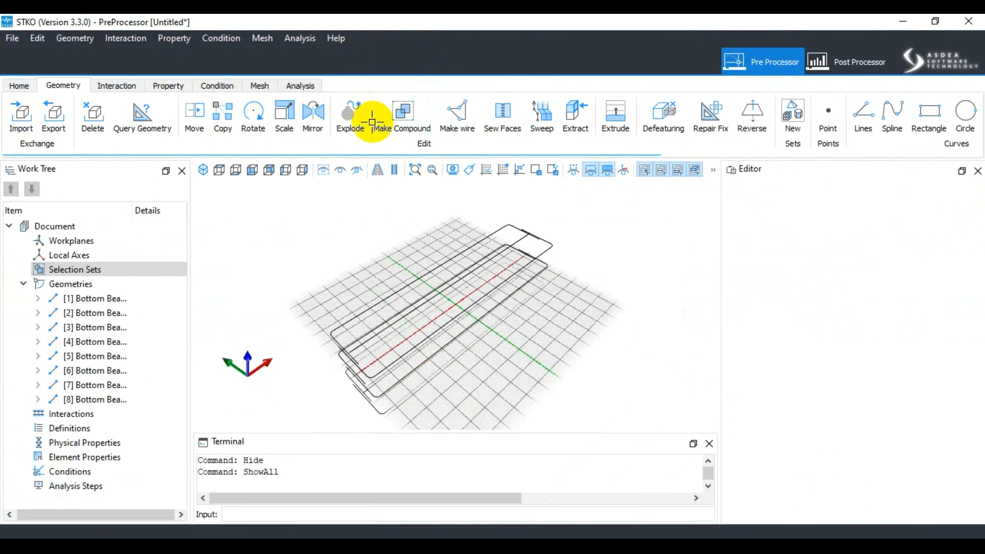
right_click(343, 86)
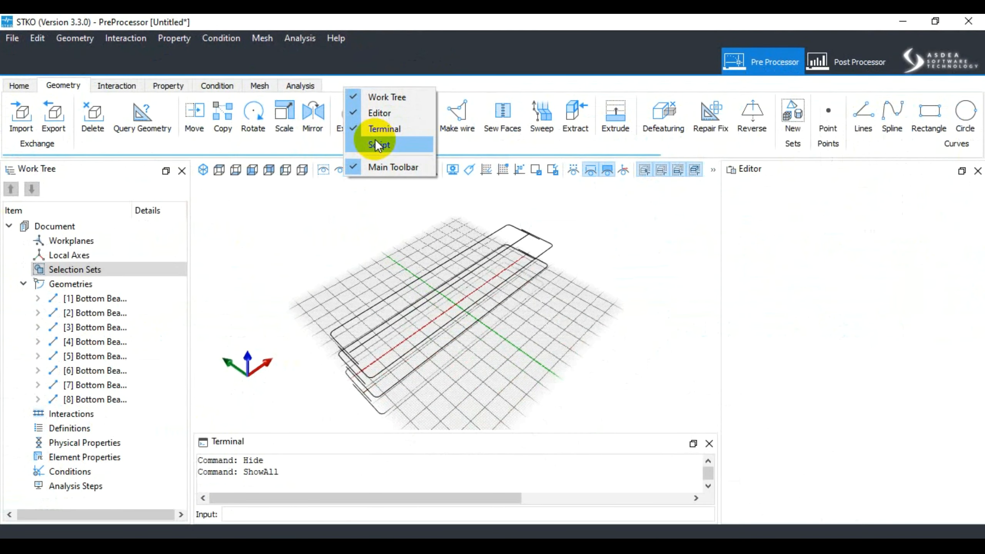
left_click(452, 223)
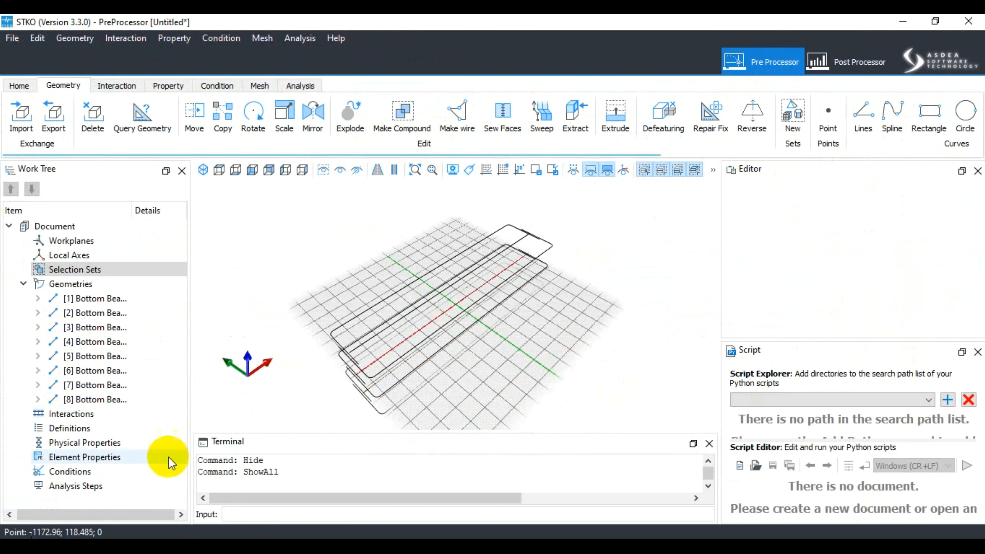
Step: Switch to the PostProcessor and display its Editor and Script windows
scroll(387, 230, "down", 3)
scroll(388, 229, "up", 3)
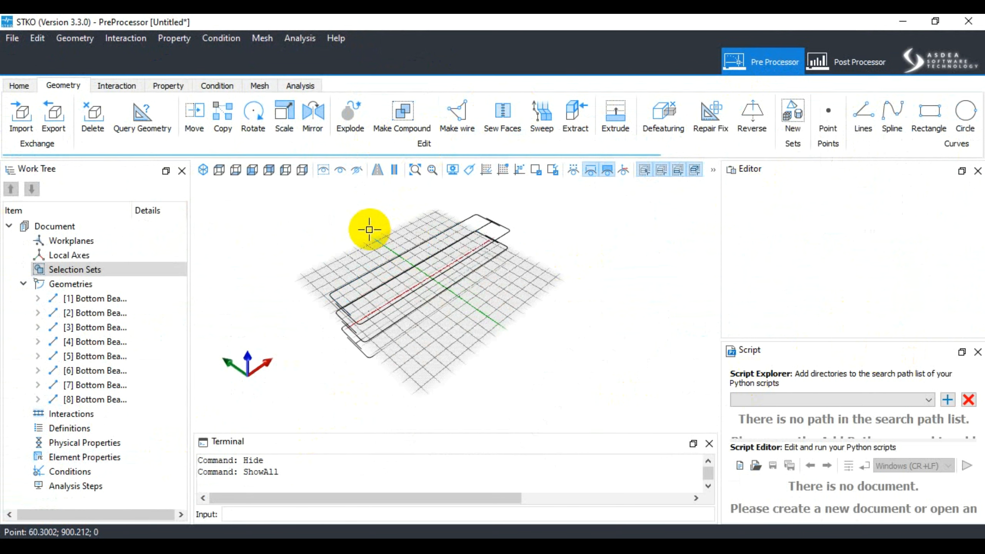
left_click(835, 58)
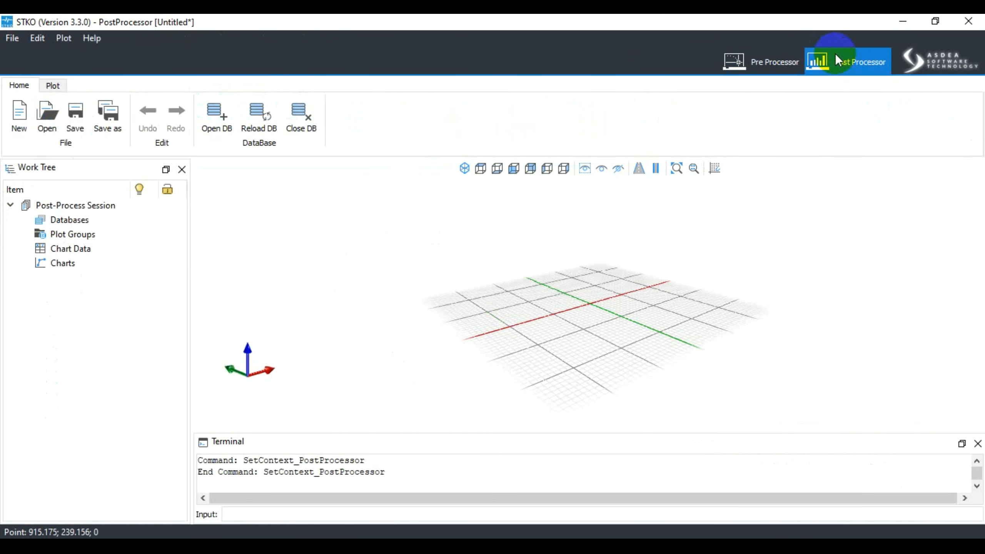
right_click(345, 85)
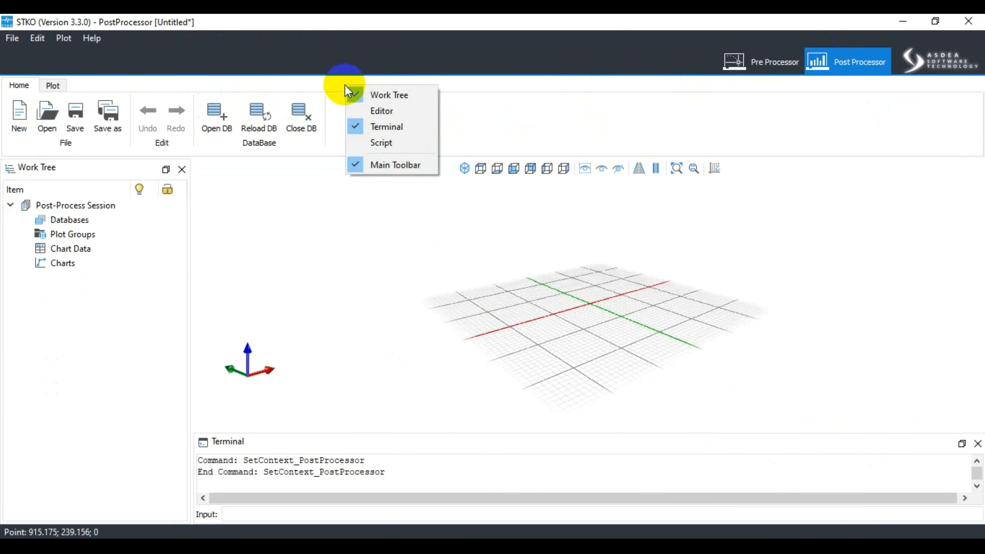
left_click(372, 105)
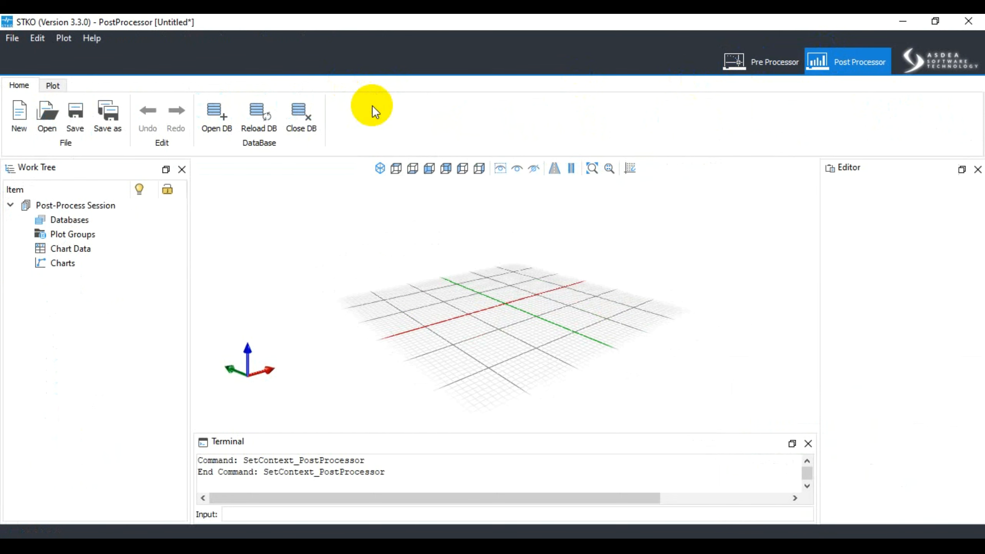
right_click(442, 88)
left_click(459, 139)
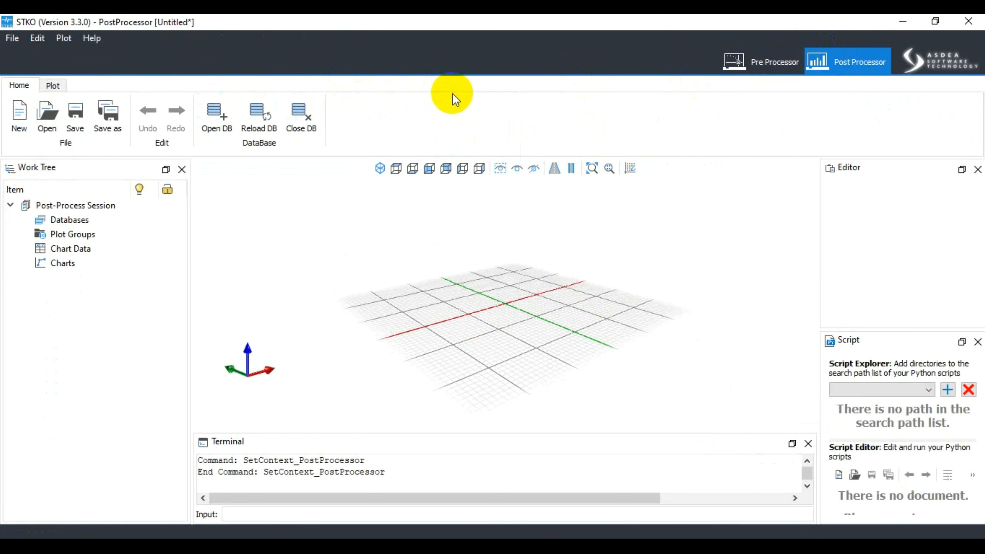
Step: Return to the PreProcessor, and hide the Work Tree and show it again
left_click(766, 62)
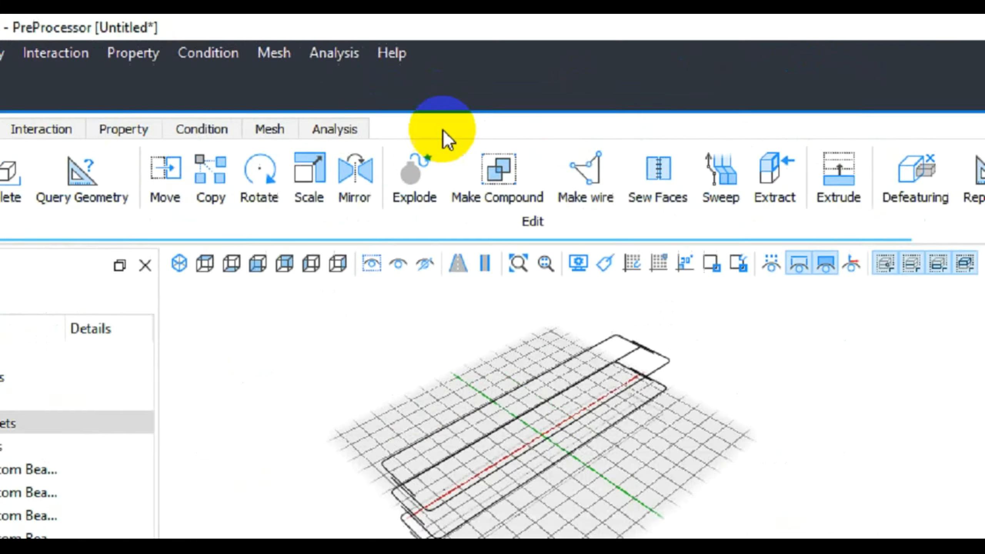
right_click(368, 86)
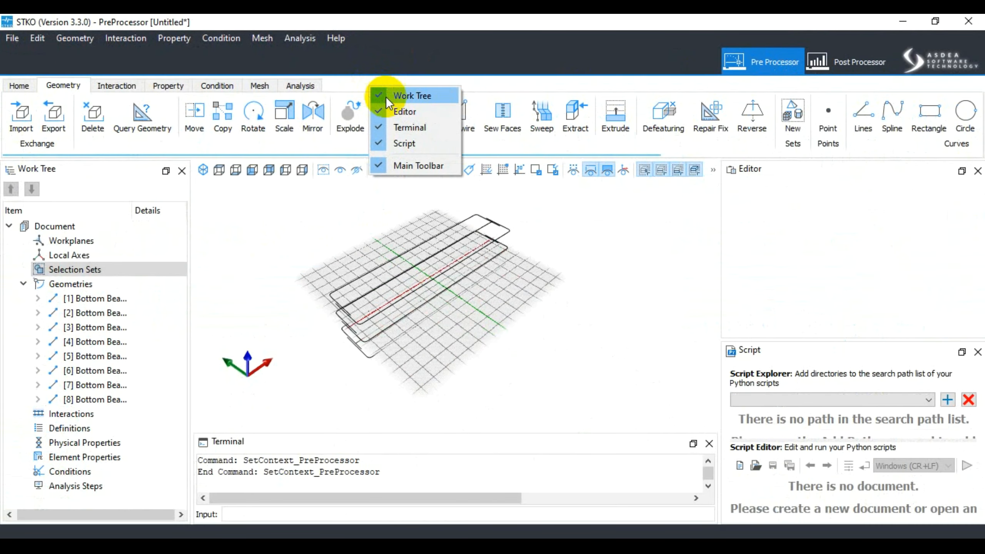
left_click(387, 97)
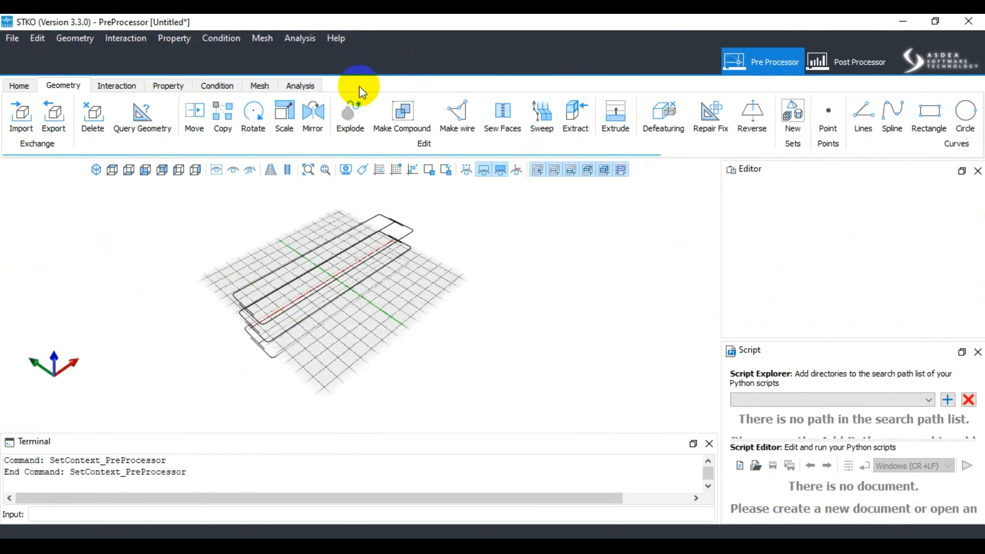
right_click(359, 87)
left_click(403, 97)
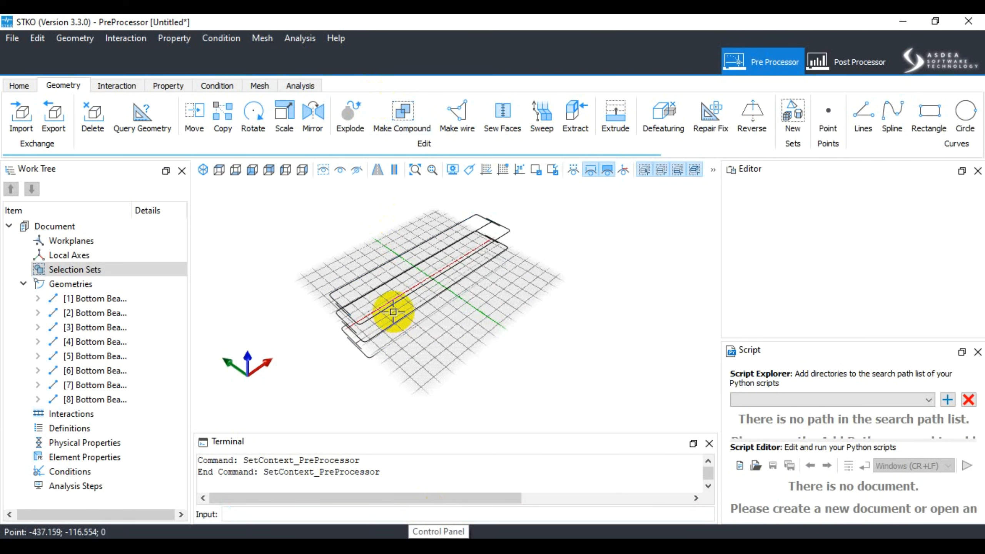
Step: Compare the orthographic and perspective projections of the model, finishing in orthographic
scroll(528, 352, "up", 3)
scroll(541, 375, "down", 4)
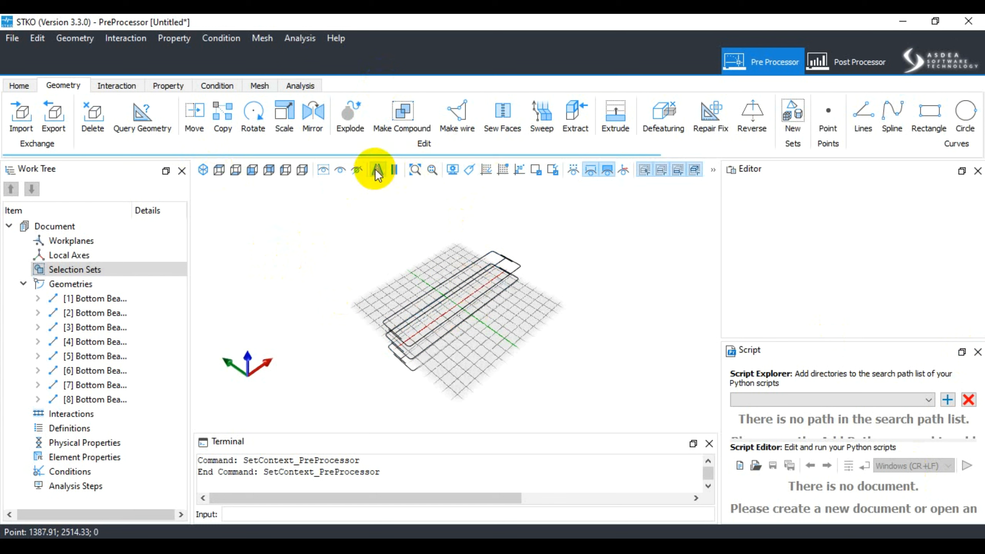
left_click(395, 172)
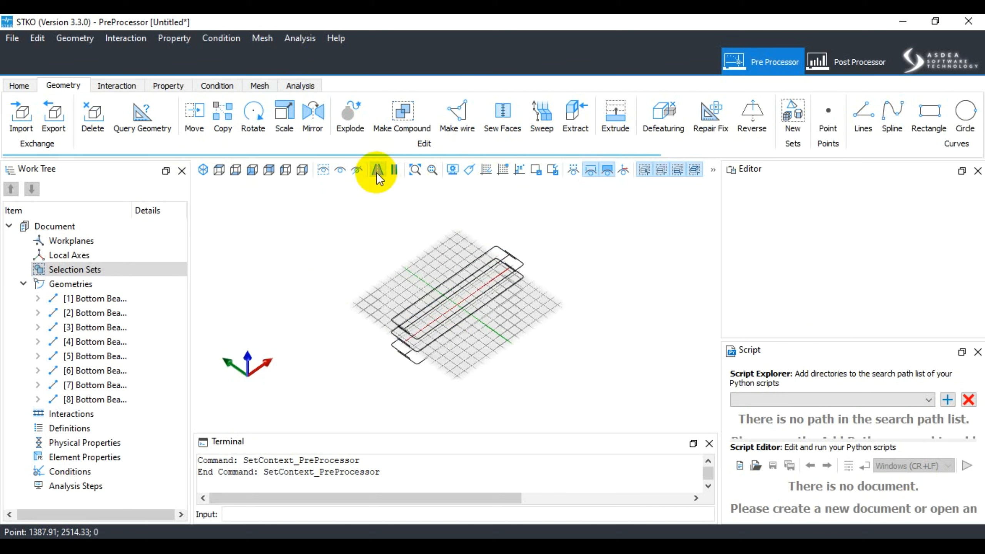
left_click(376, 172)
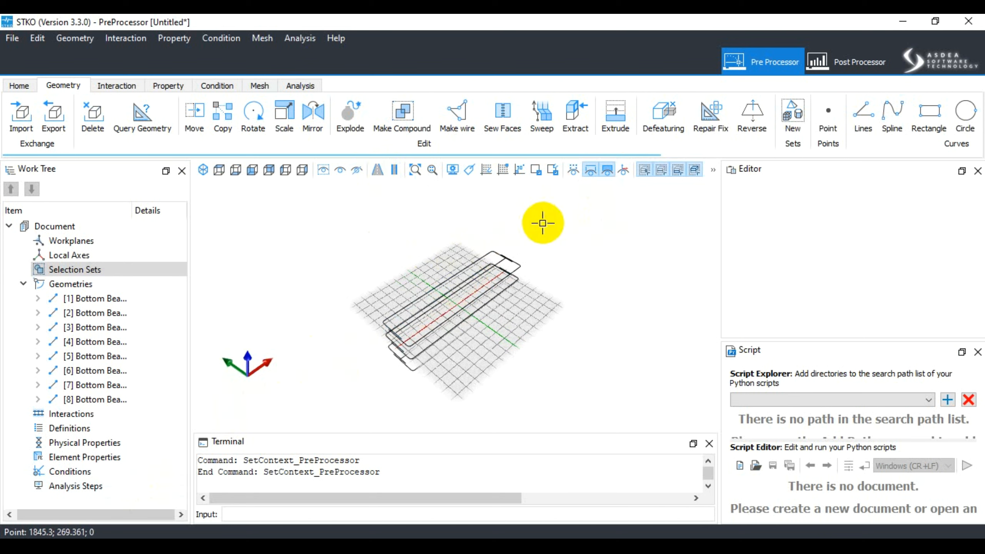
left_click(396, 170)
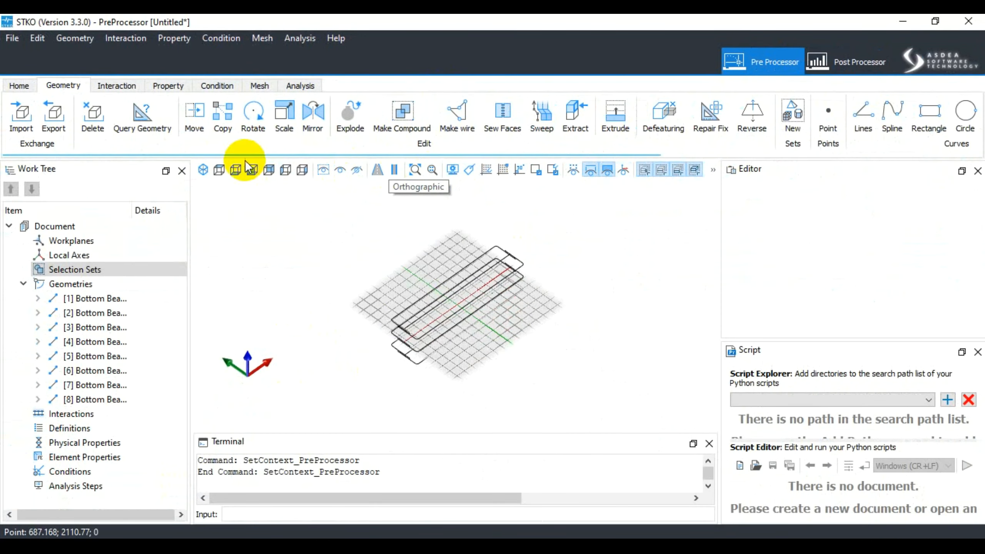
Step: View the model in the standard plane views one after another, ending with the view along the X axis
left_click(130, 280)
left_click(219, 171)
left_click(235, 171)
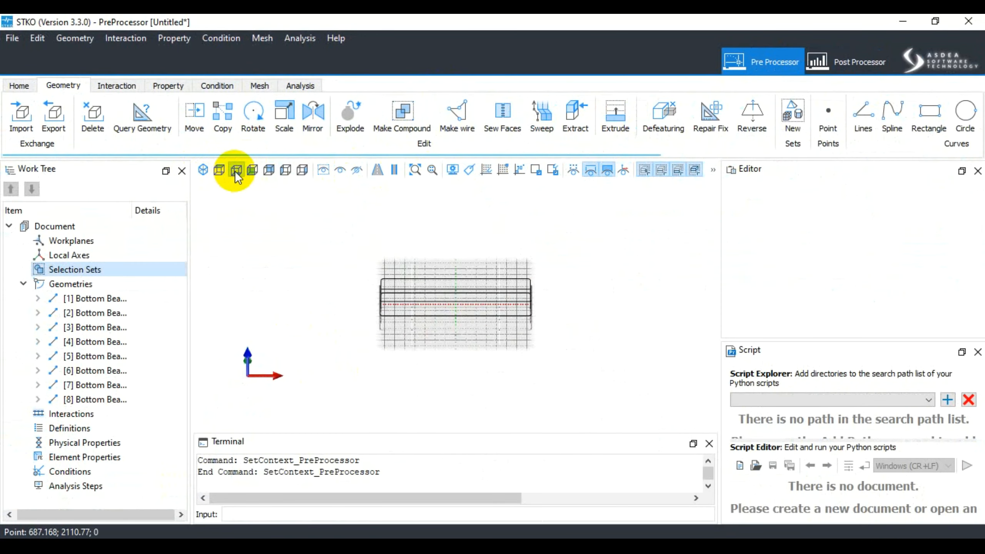
left_click(252, 171)
left_click(269, 170)
left_click(306, 170)
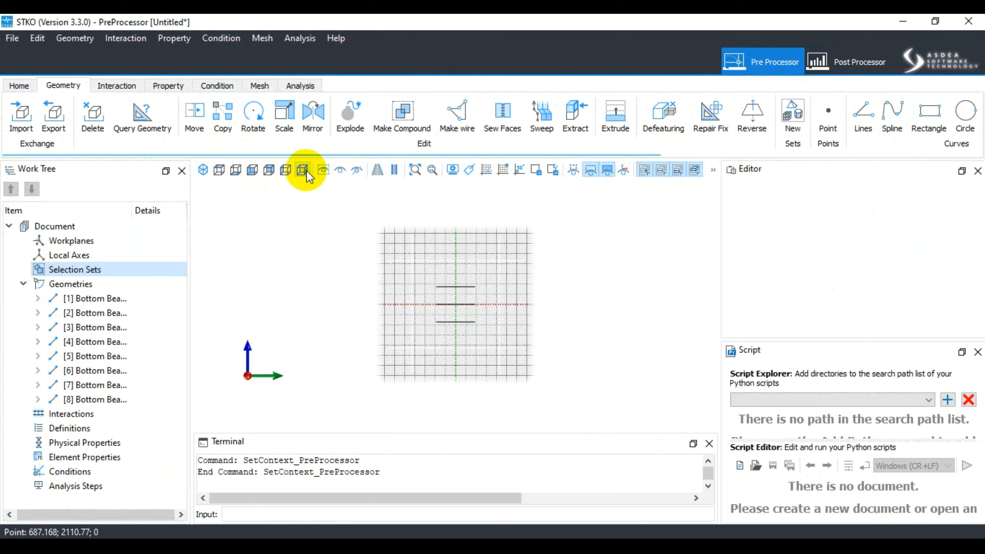
Step: Set the viewport to perspective projection and restore the isometric view of the model
left_click(378, 170)
left_click(392, 170)
left_click(378, 171)
left_click(203, 171)
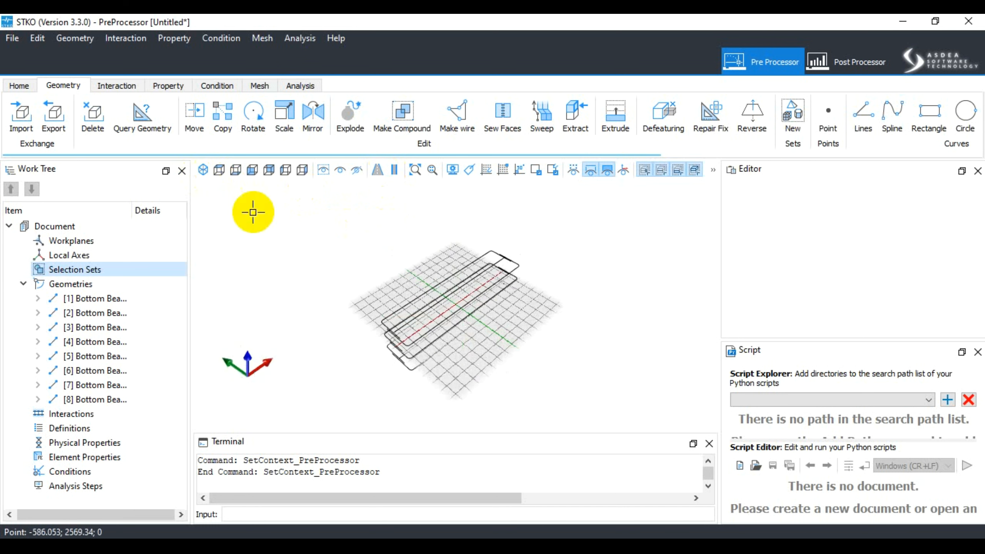
Step: Examine the stacked bottom beam wire geometries in 3D from a lower angle and at closer range
middle_click_drag(496, 262, 449, 267)
scroll(441, 282, "up", 2)
middle_click_drag(510, 280, 494, 251)
scroll(443, 277, "up", 1)
scroll(433, 291, "up", 1)
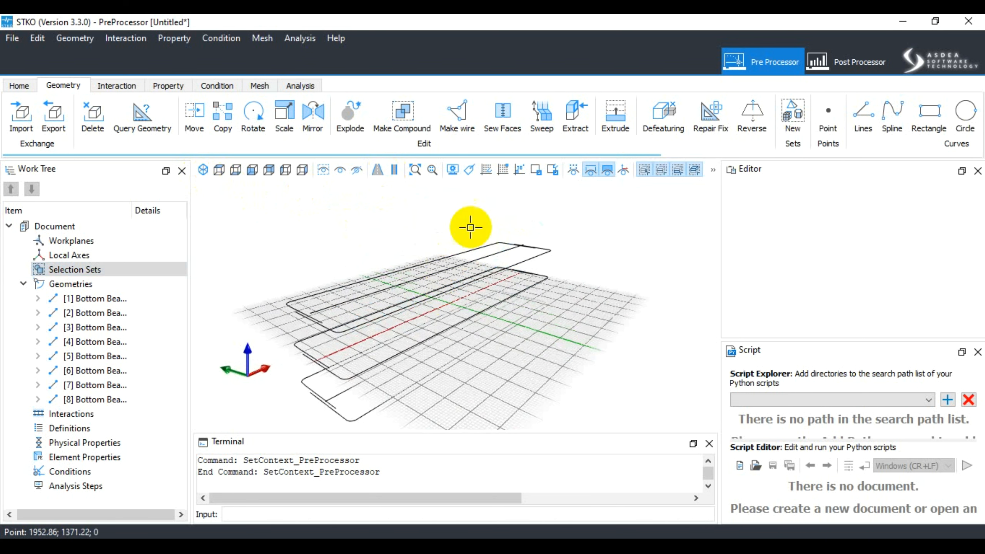
scroll(383, 396, "down", 1)
scroll(372, 415, "up", 2)
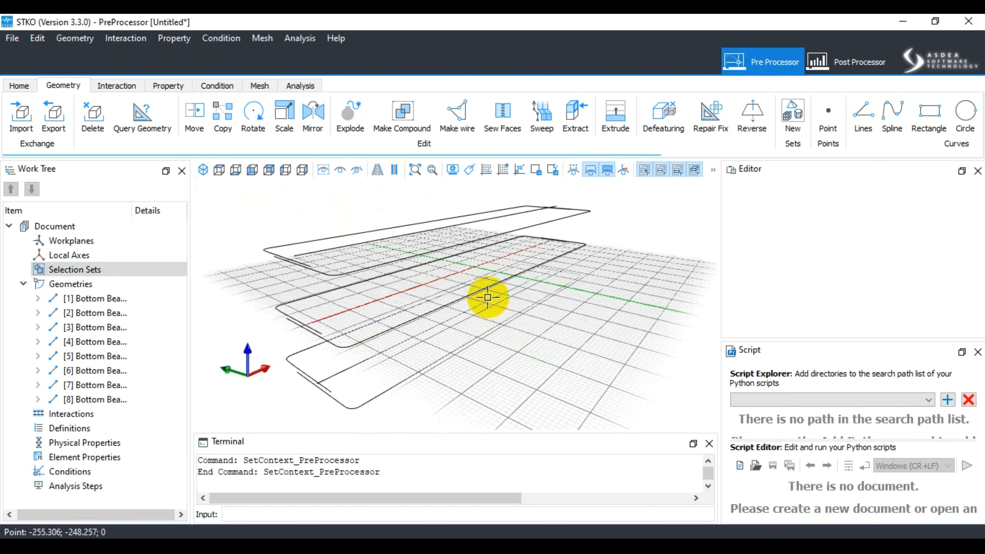
scroll(481, 294, "down", 1)
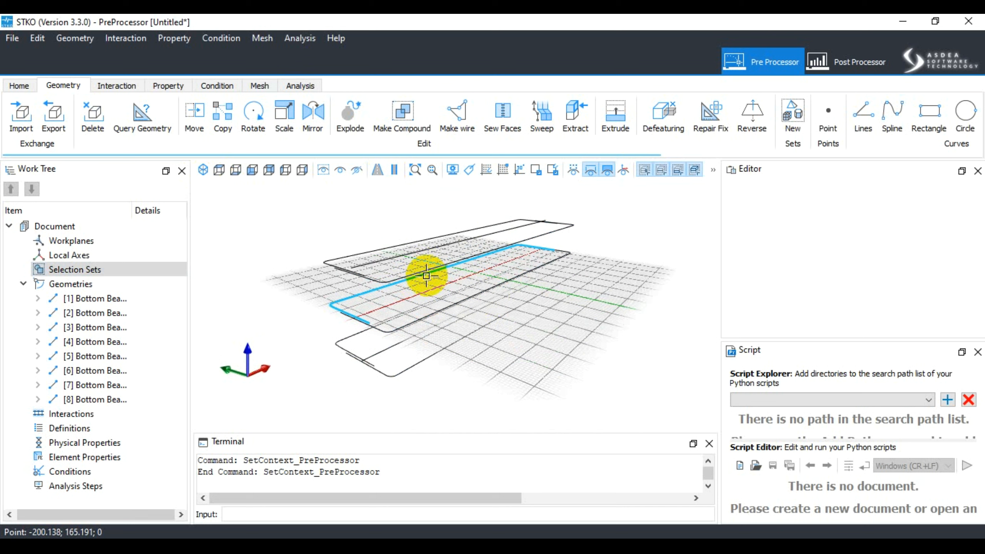
Step: Try fitting the view to the selected uppermost wire geometry, and refit the whole model and clear the selection
left_click(414, 171)
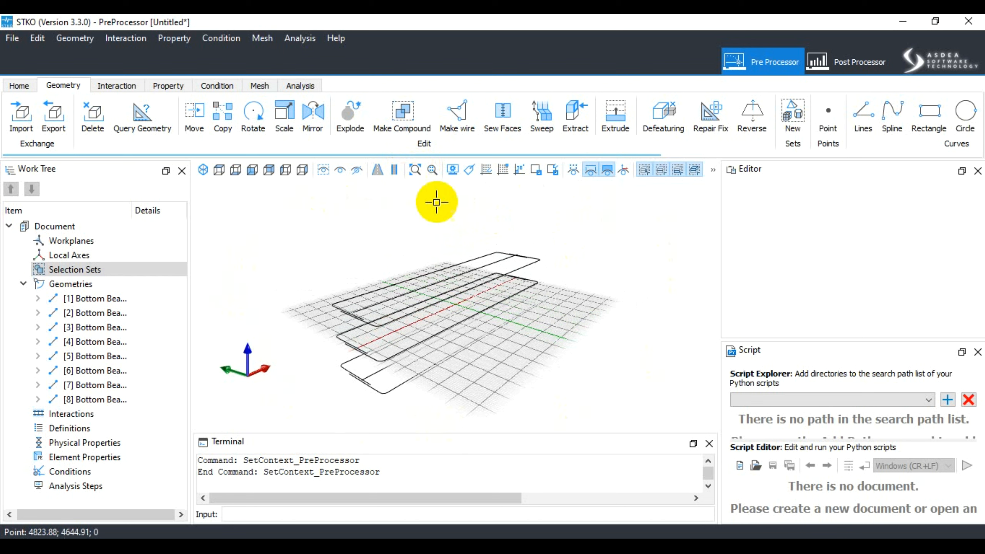
left_click(434, 169)
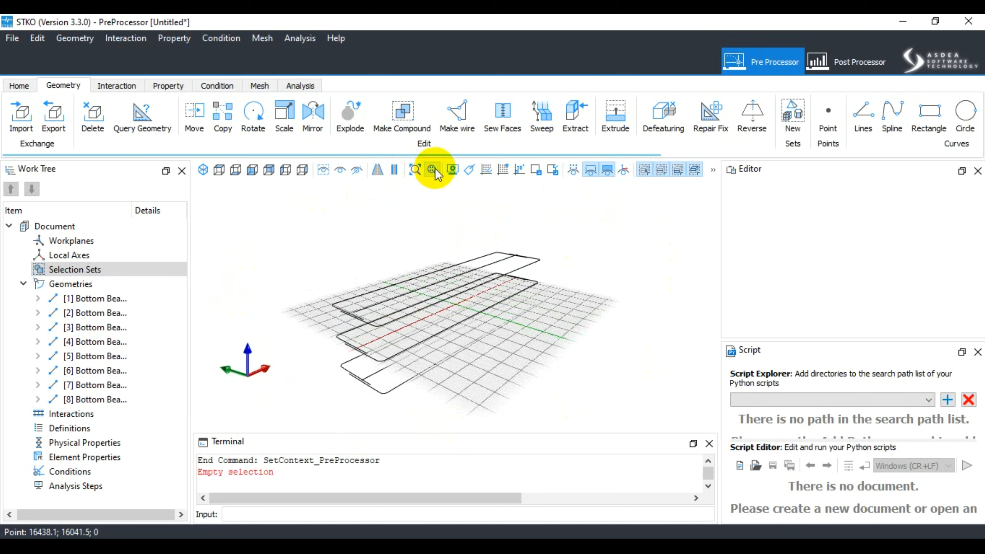
left_click(523, 263)
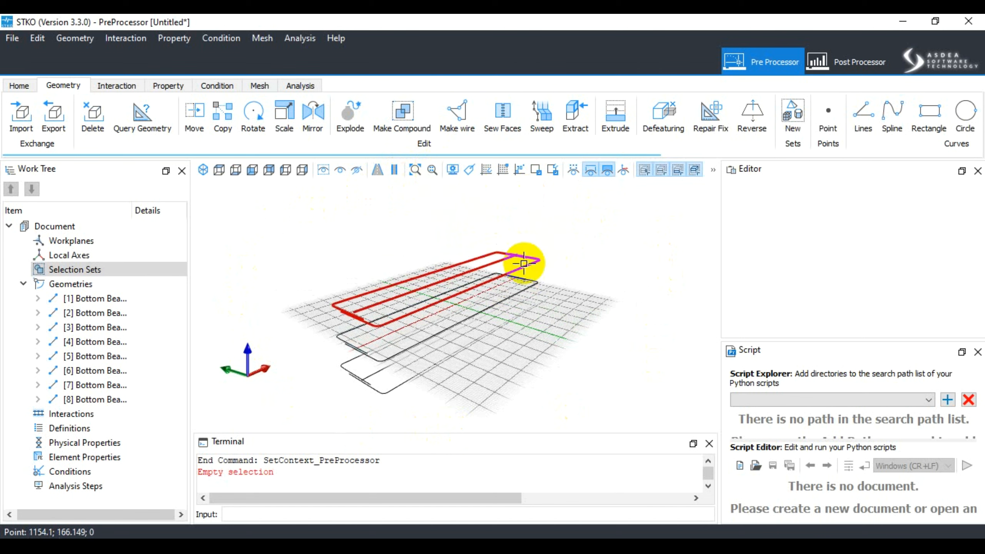
left_click(432, 171)
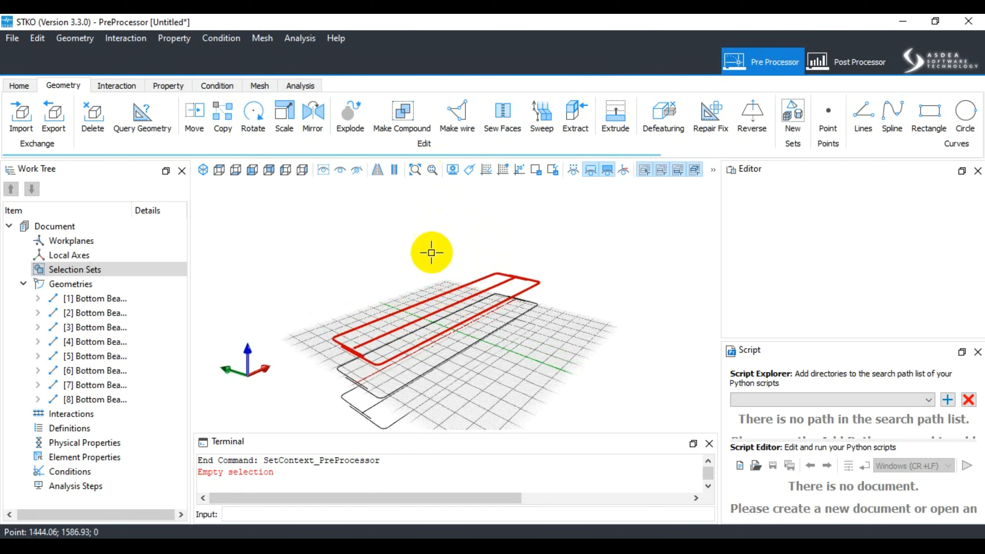
left_click(415, 171)
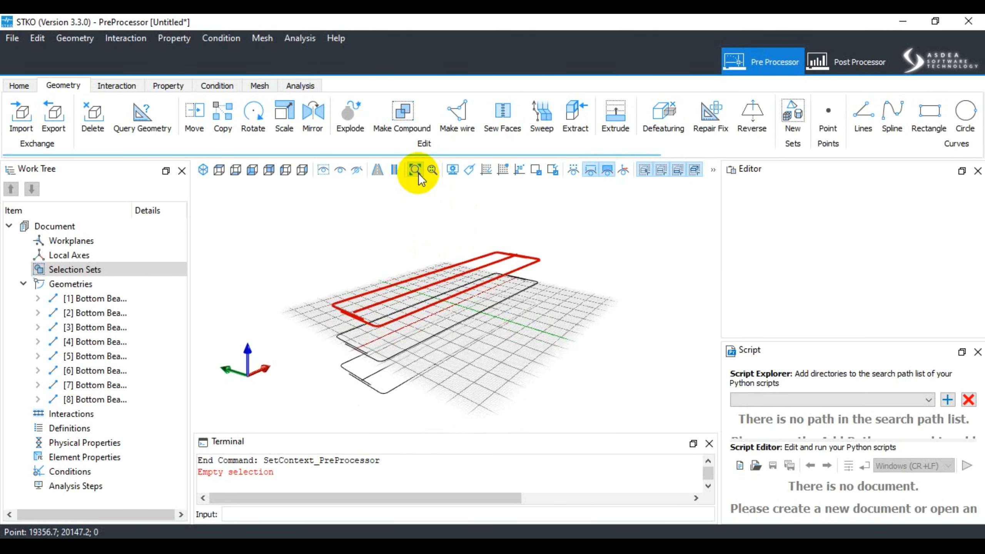
left_click(352, 227)
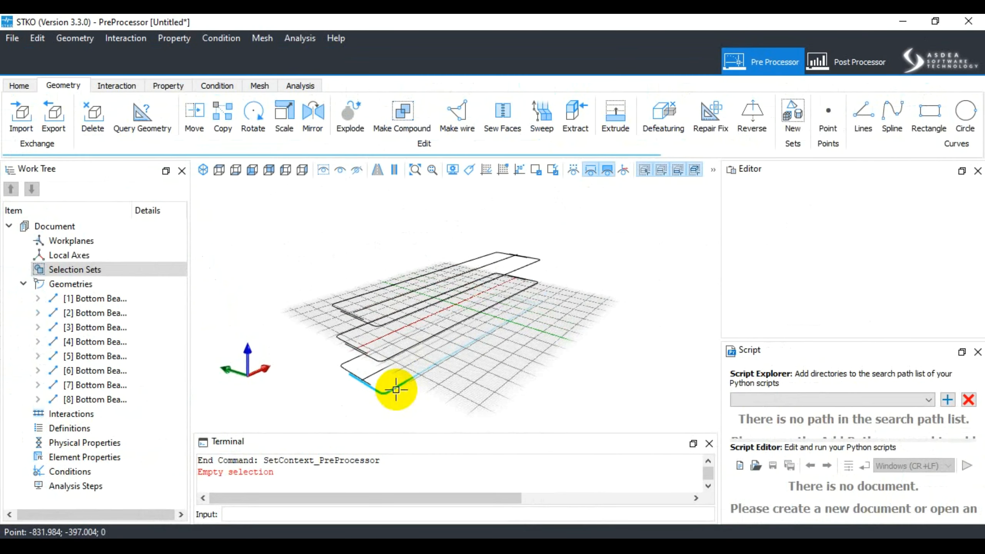
Step: Fit the view to the selected lowest wire geometry and refit the view to the whole model
left_click(396, 389)
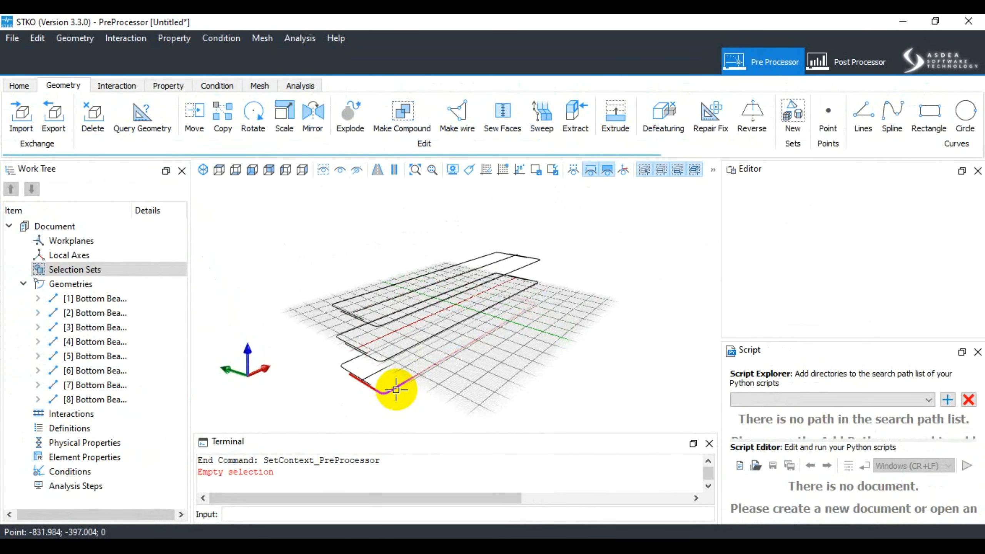
left_click(431, 171)
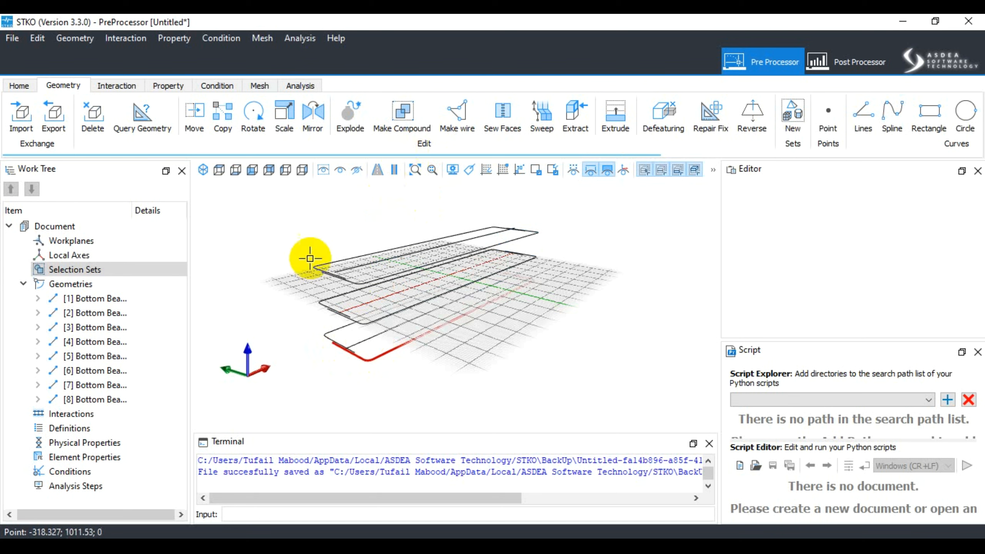
left_click(414, 171)
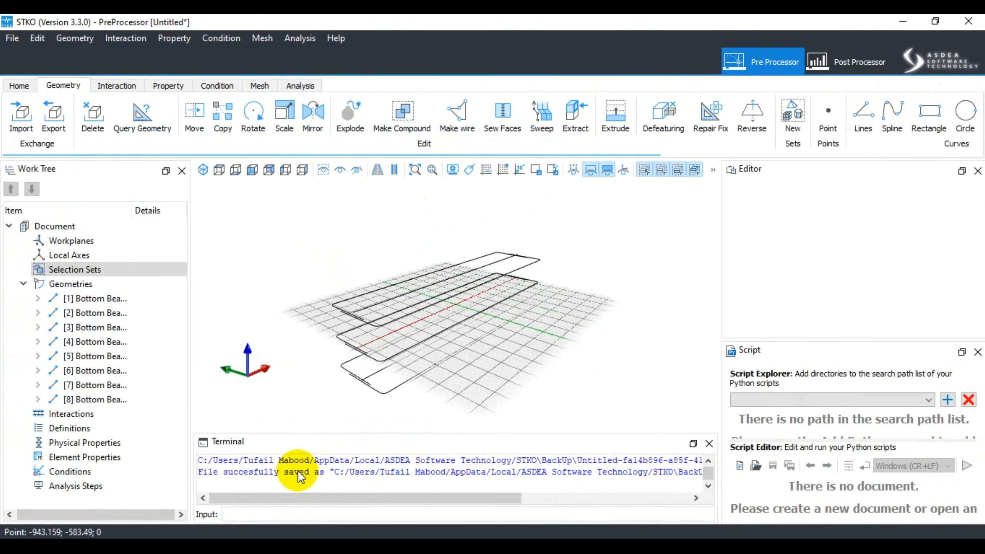
Step: Look through the display options for view and labels, and set the condition scale factor to 2.00
left_click(20, 86)
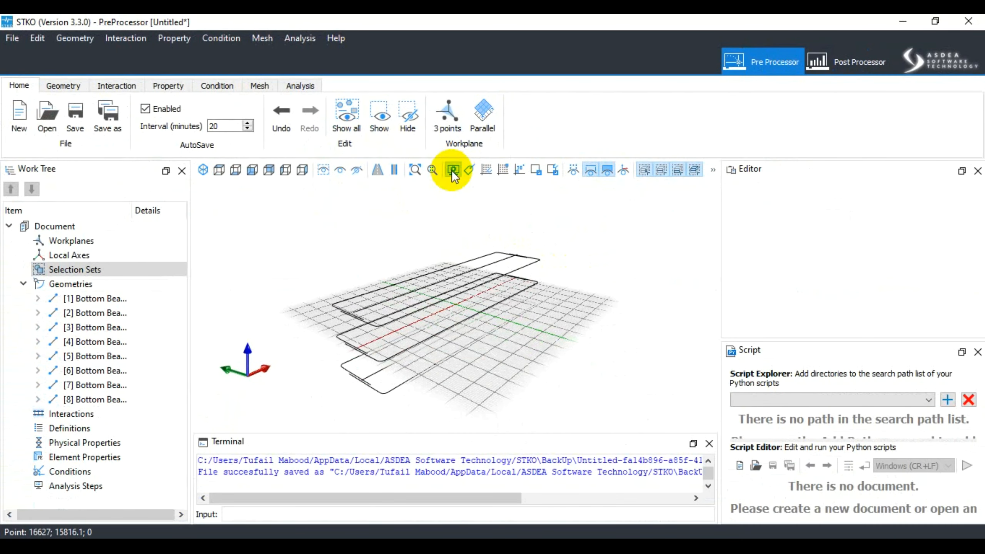
left_click(451, 171)
left_click_drag(488, 128, 652, 219)
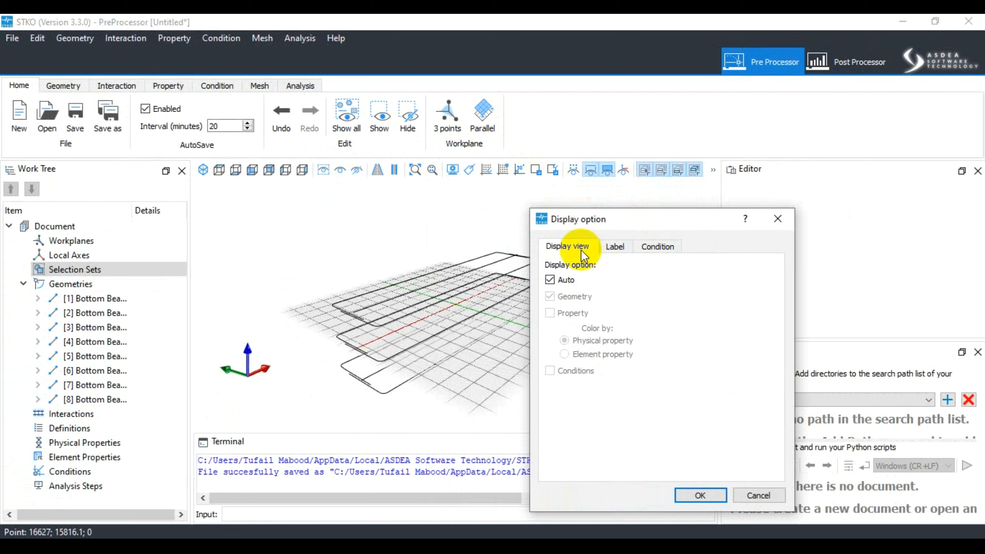
left_click(617, 248)
left_click_drag(656, 212, 751, 185)
left_click(748, 189)
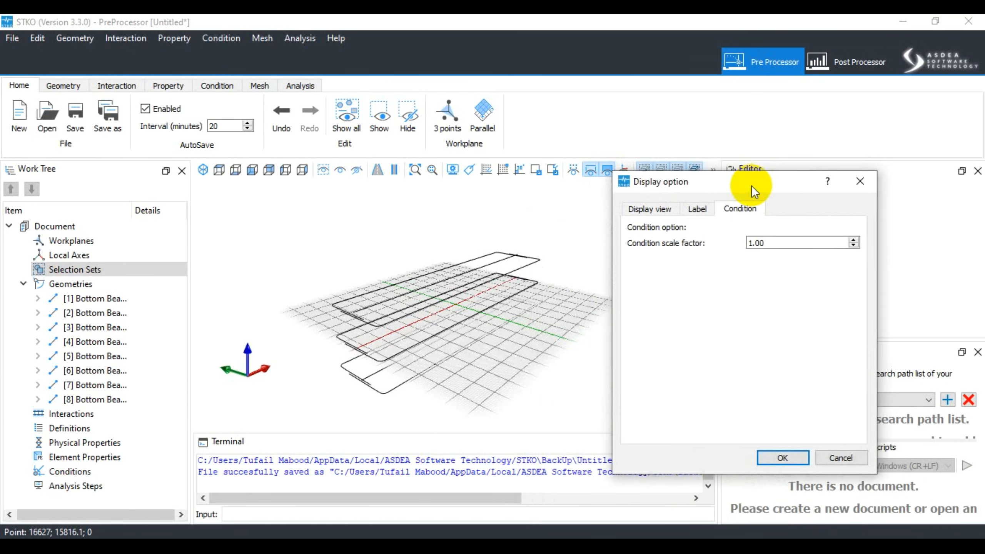
left_click(851, 242)
left_click(781, 459)
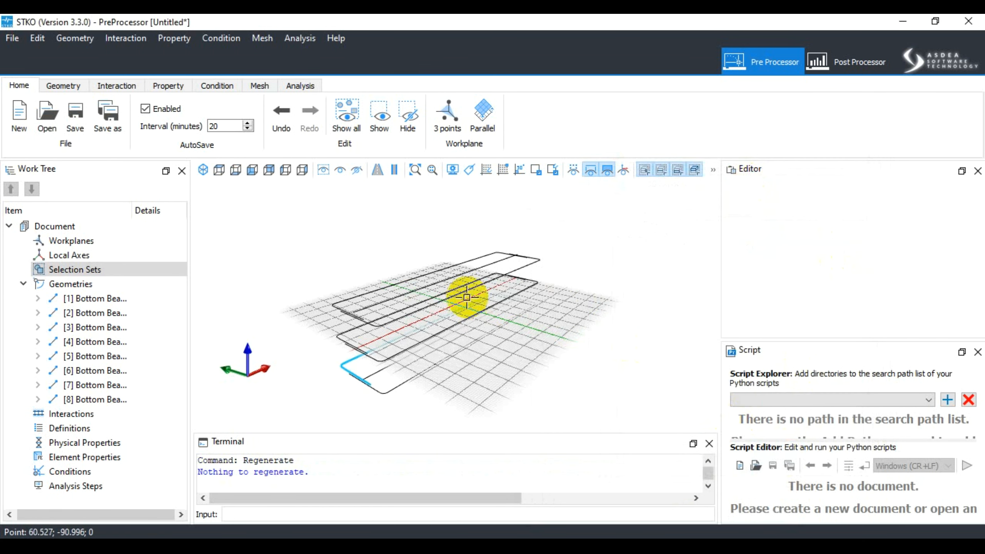
Step: Select one of the uppermost wire geometries, recheck the condition scale factor in the display options, and clear the selection
left_click(378, 290)
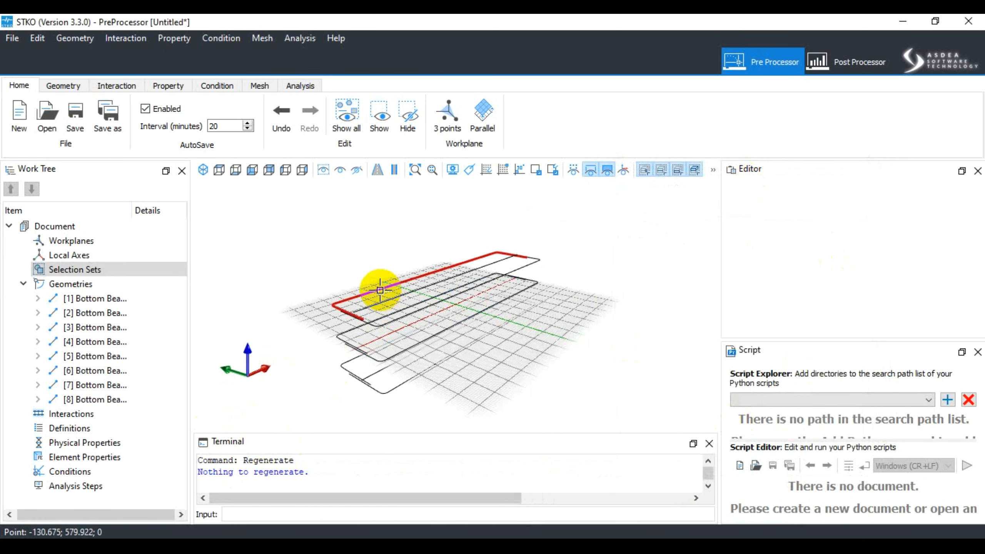
left_click(451, 170)
left_click_drag(502, 139, 628, 150)
left_click(614, 174)
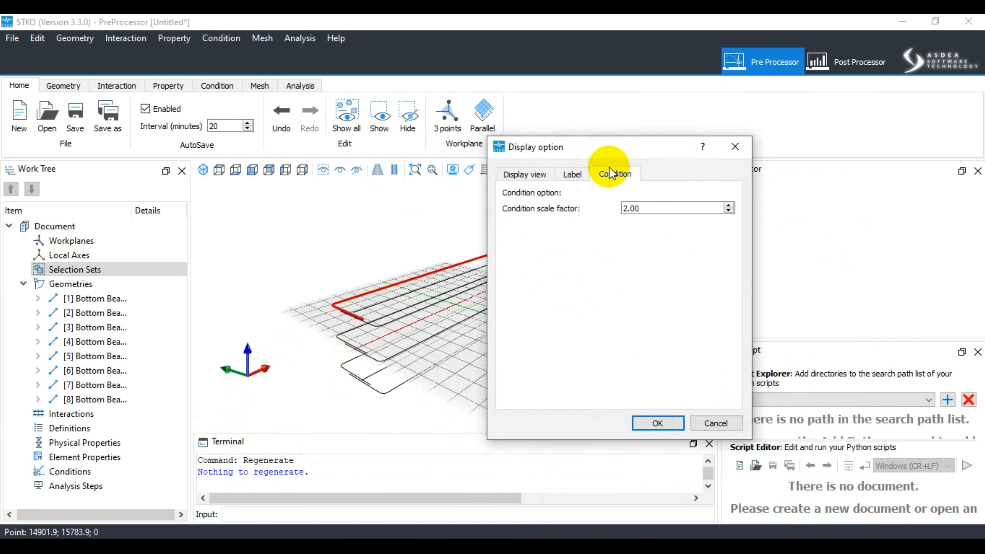
left_click(640, 423)
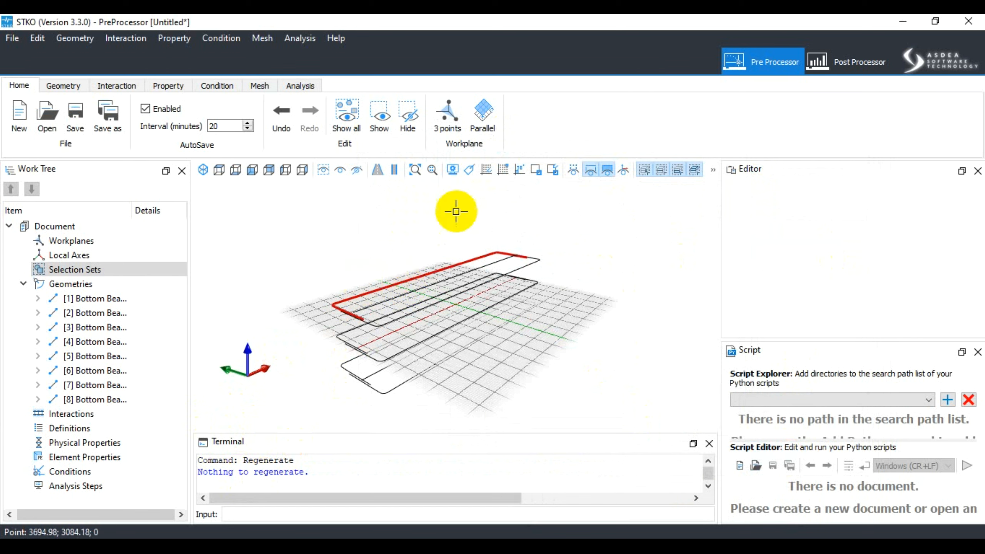
left_click(423, 232)
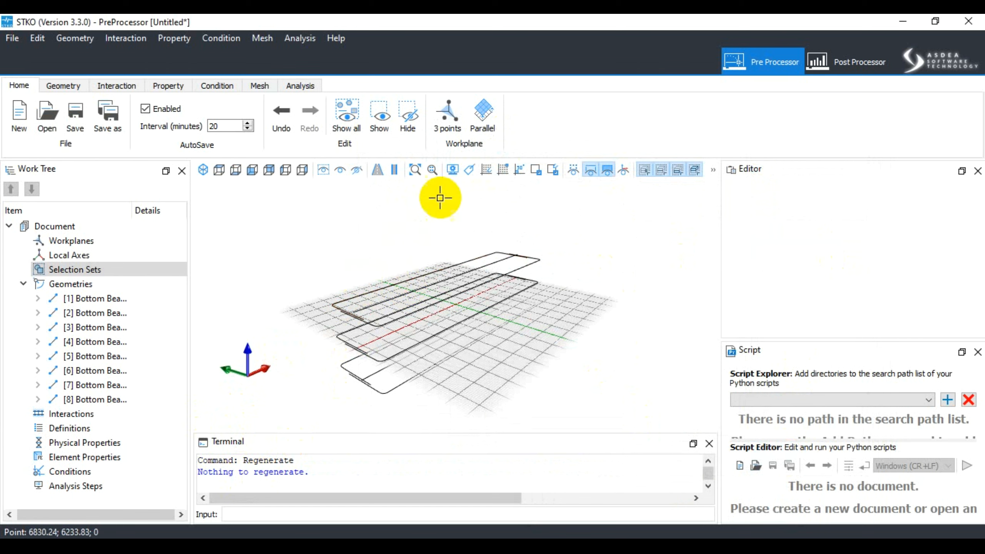
Step: In the display options, enable Property coloured by element property, try the Conditions display, and restore the Auto setting
left_click(452, 170)
left_click_drag(502, 135, 651, 147)
left_click(486, 161)
left_click(523, 233)
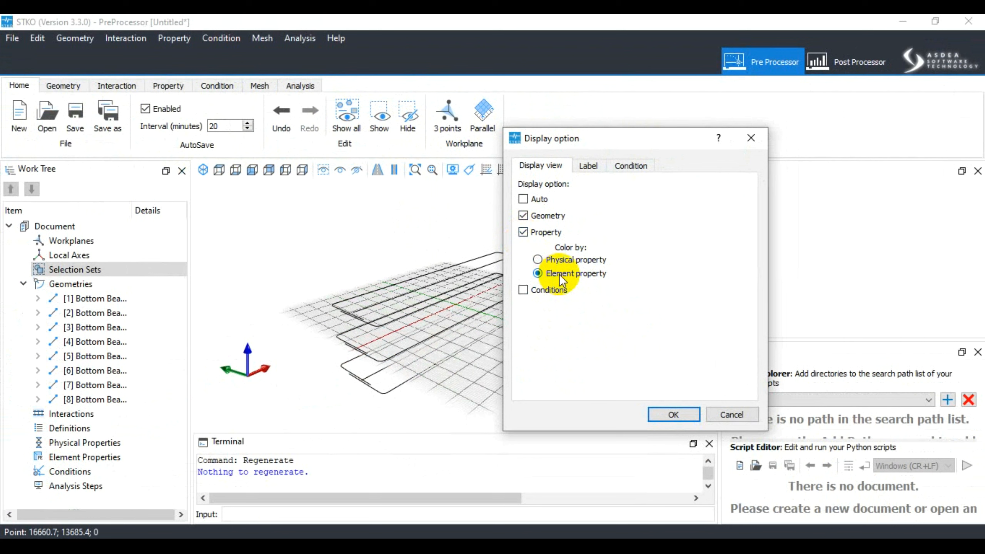
left_click(524, 290)
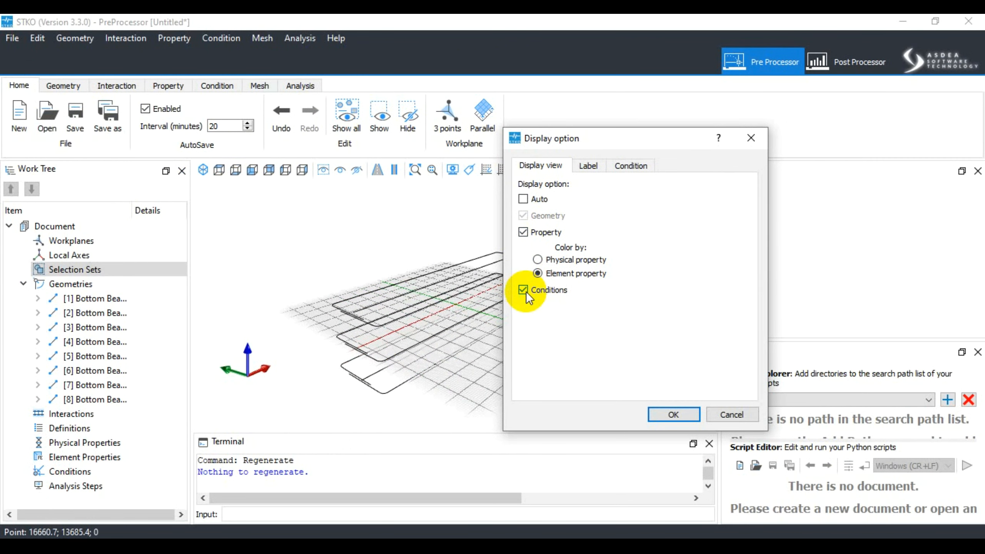
left_click(524, 290)
left_click(523, 200)
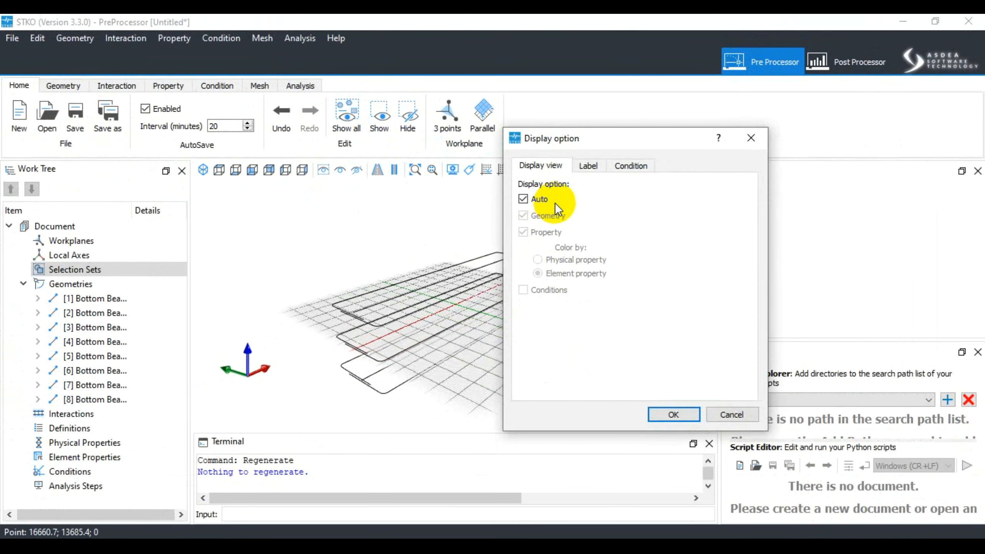
Step: Check the console window of the running Abaqus job, minimize it, and accept the STKO display options
left_click(519, 516)
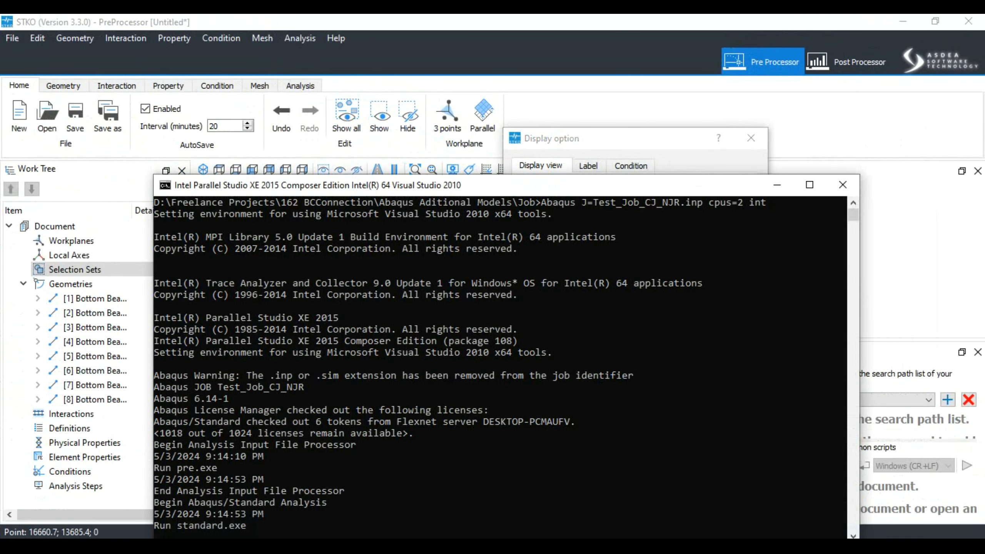
left_click_drag(433, 187, 460, 163)
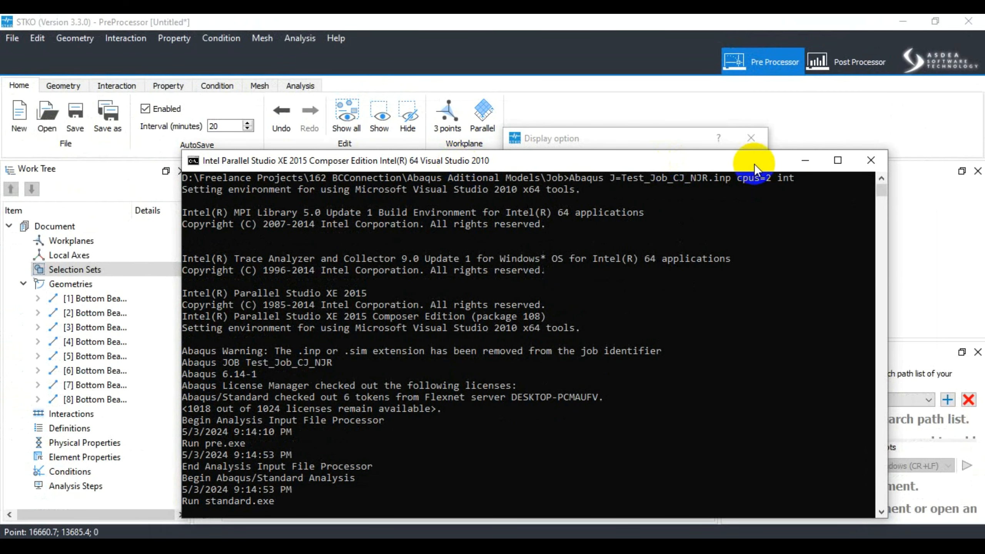
left_click(801, 161)
left_click_drag(608, 136, 668, 114)
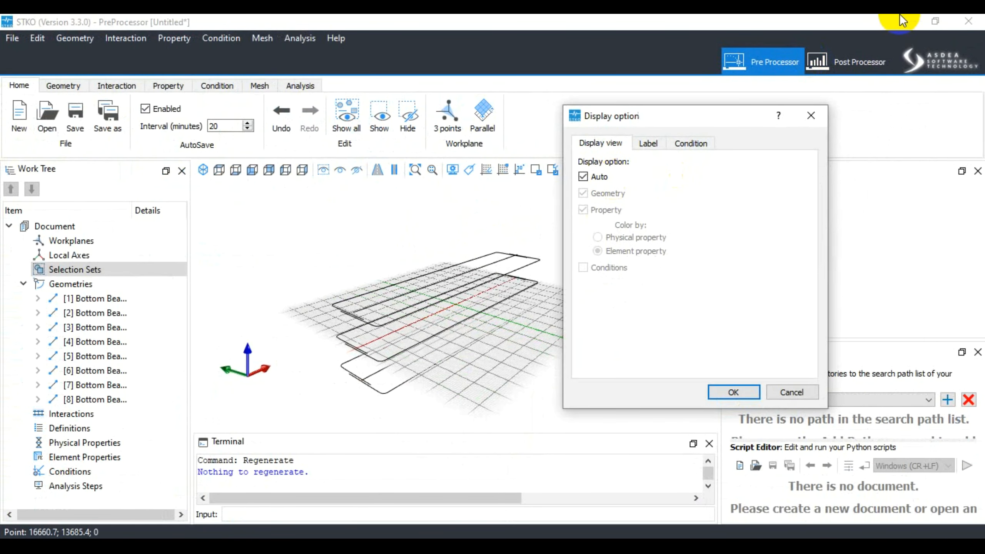
left_click(733, 392)
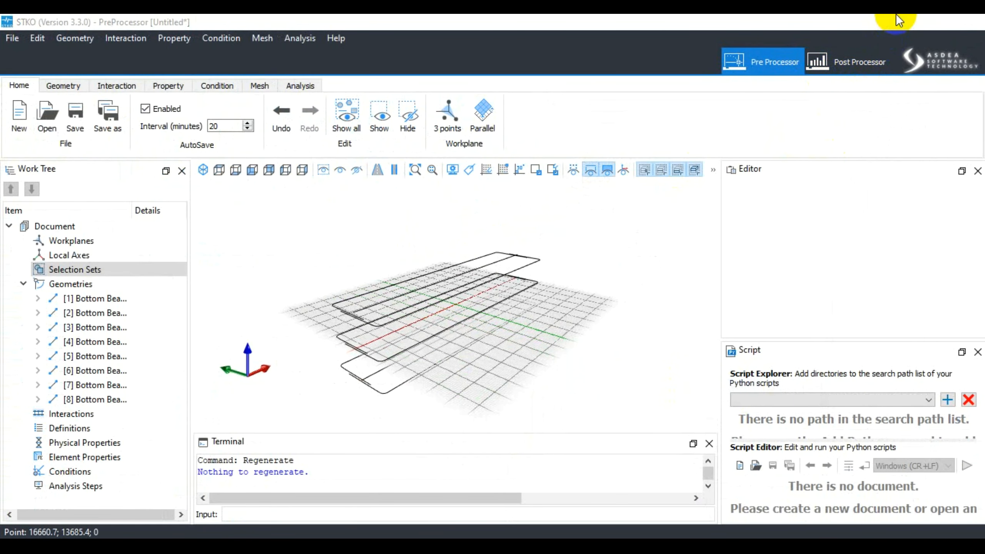
Step: Switch to Abaqus/CAE by launching it from the desktop, and dismiss the start session dialog
left_click(902, 21)
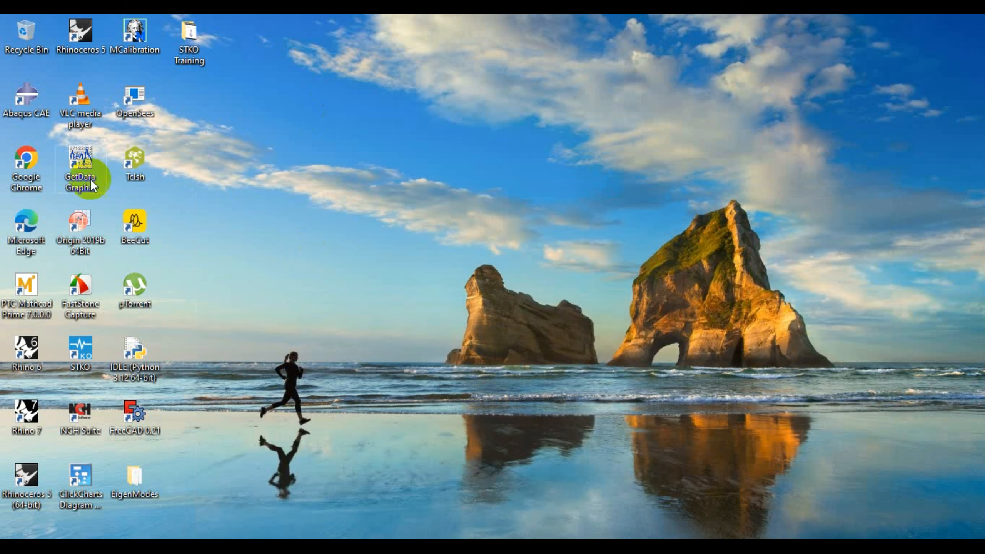
double_click(37, 94)
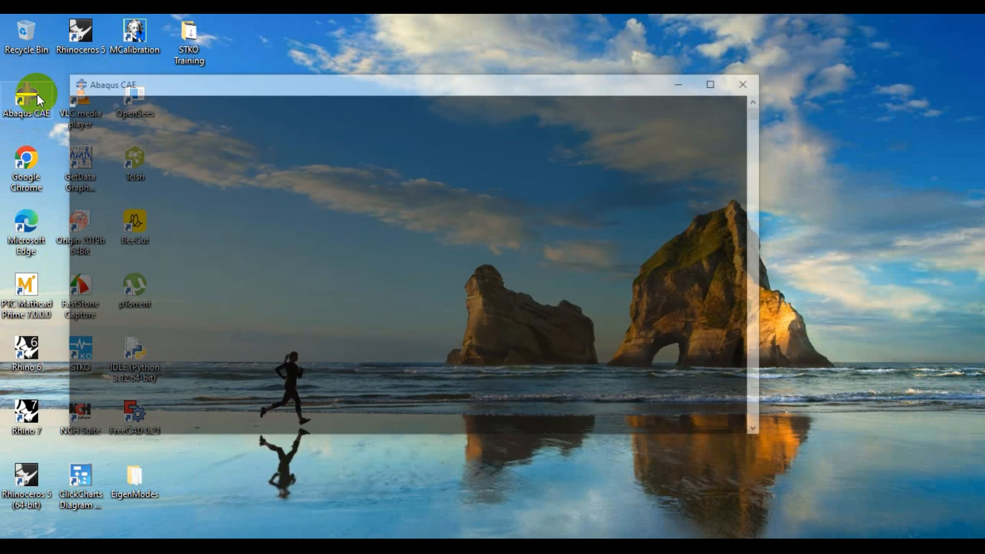
left_click_drag(344, 86, 488, 88)
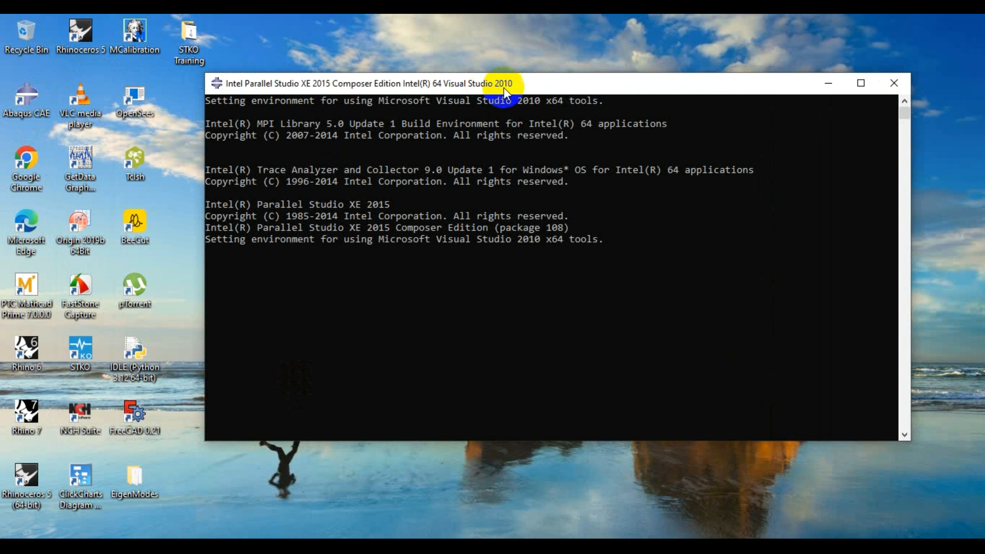
left_click_drag(503, 88, 496, 114)
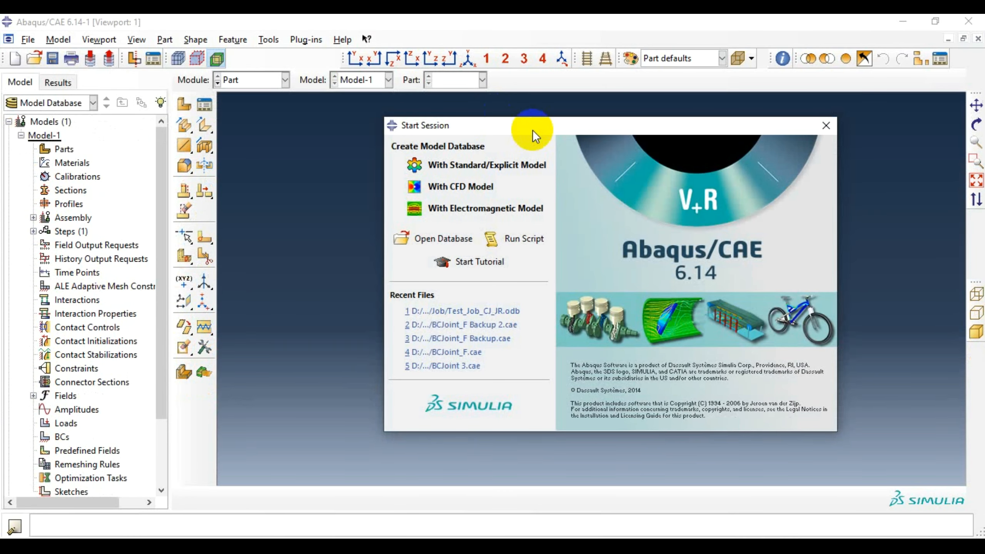
left_click(823, 128)
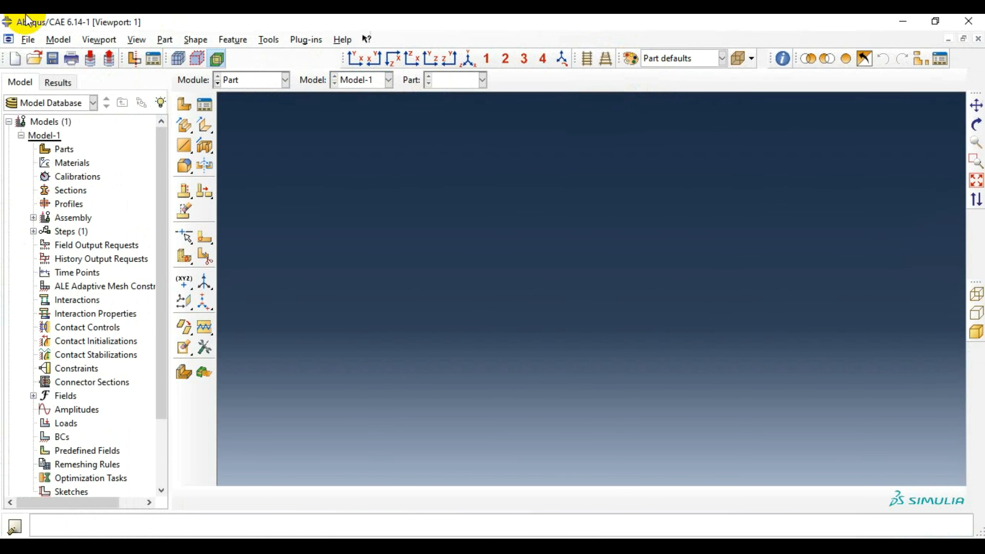
Step: Open the recent model database BCJoint_F.cae
left_click(25, 39)
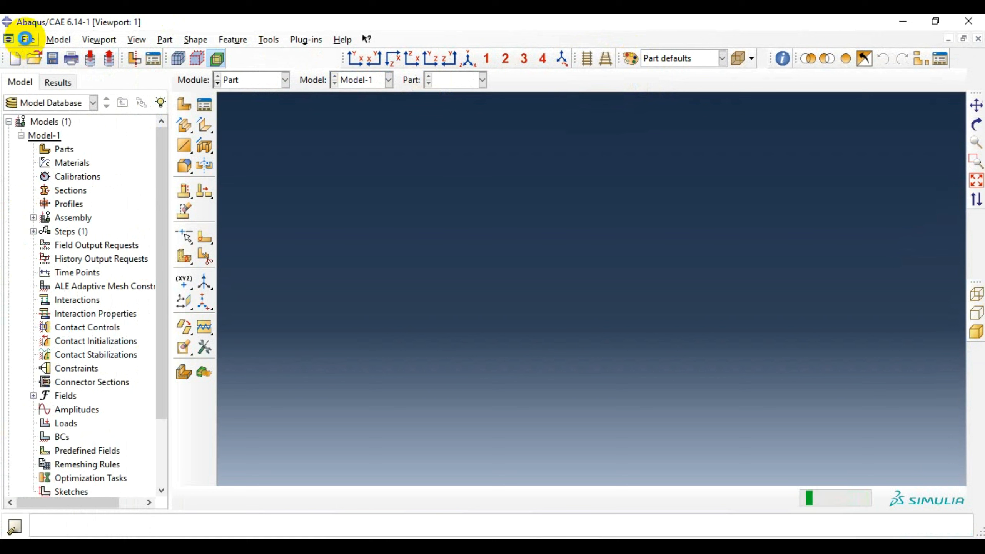
left_click(27, 39)
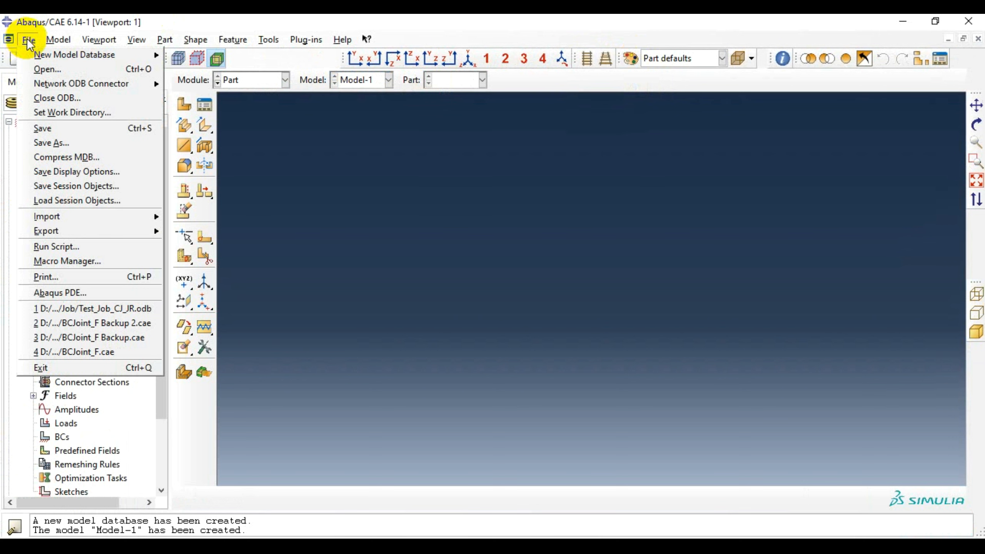
left_click(98, 352)
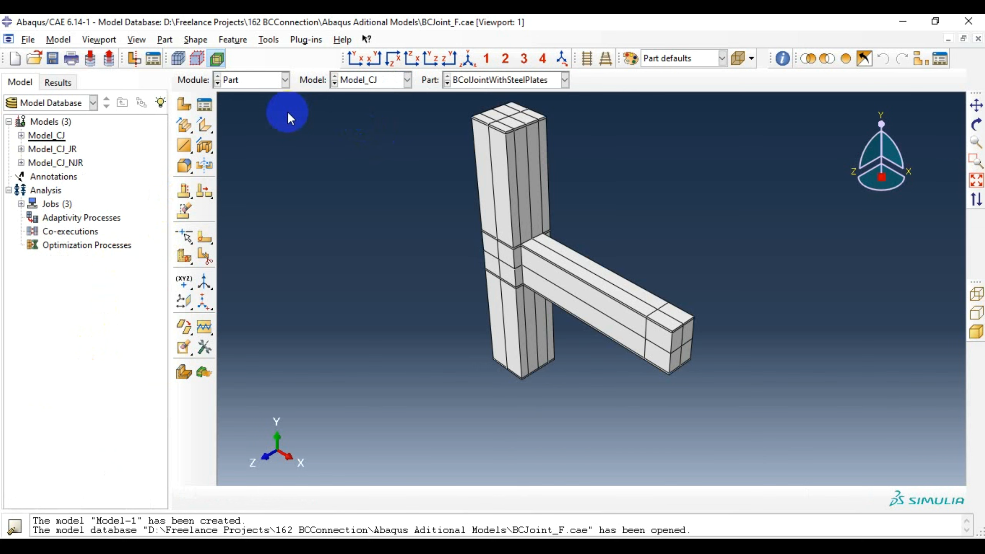
Step: Hide the model tree to widen the viewport around the beam-column joint part
key("ctrl+t")
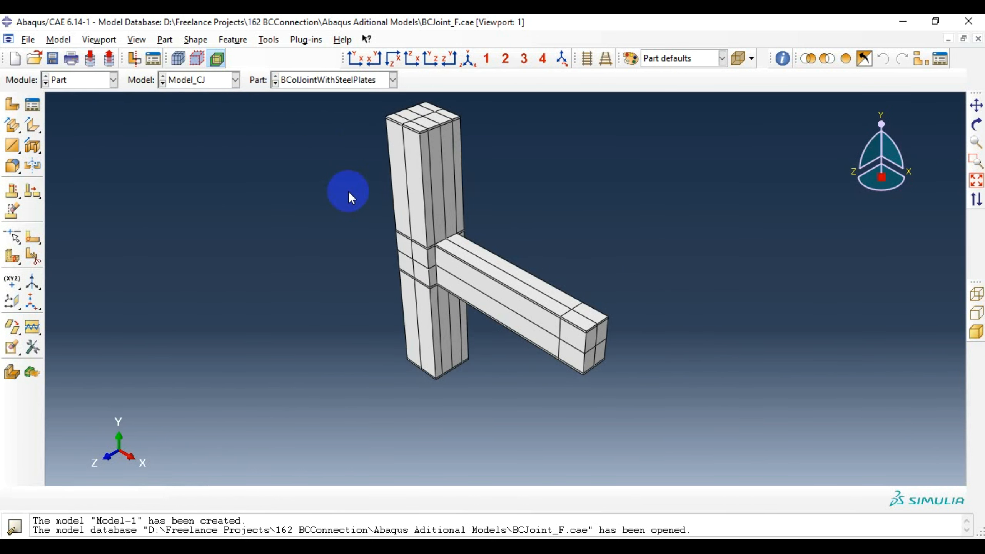
scroll(378, 279, "up", 1)
scroll(450, 113, "down", 2)
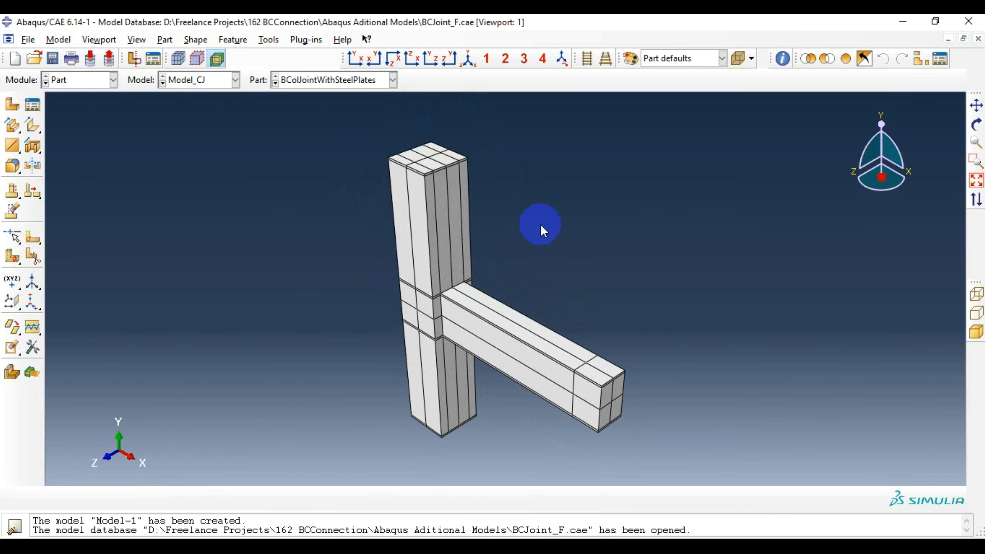
Step: Keep the Part defaults colour coding, try showing the joint part as translucent, and restore the opaque display
left_click(676, 58)
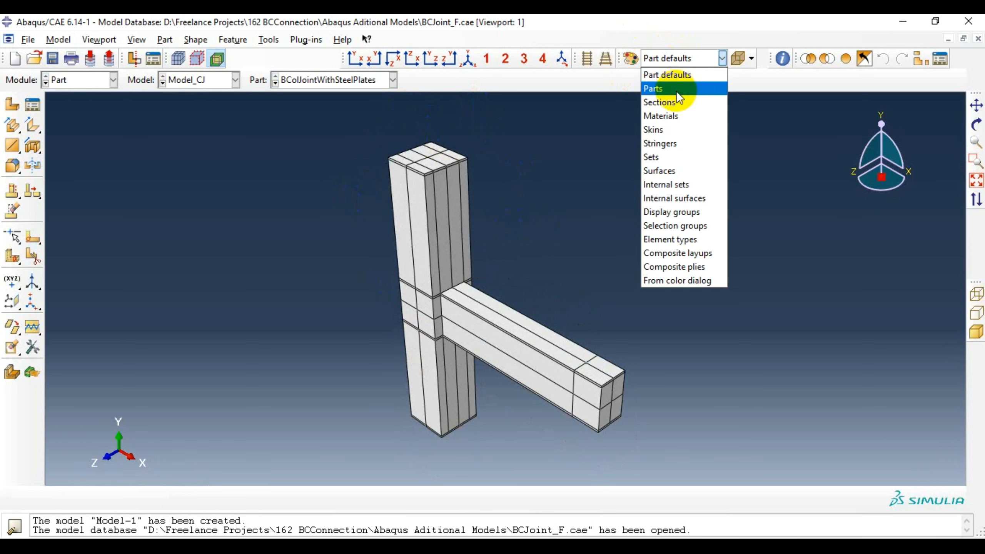
left_click(679, 76)
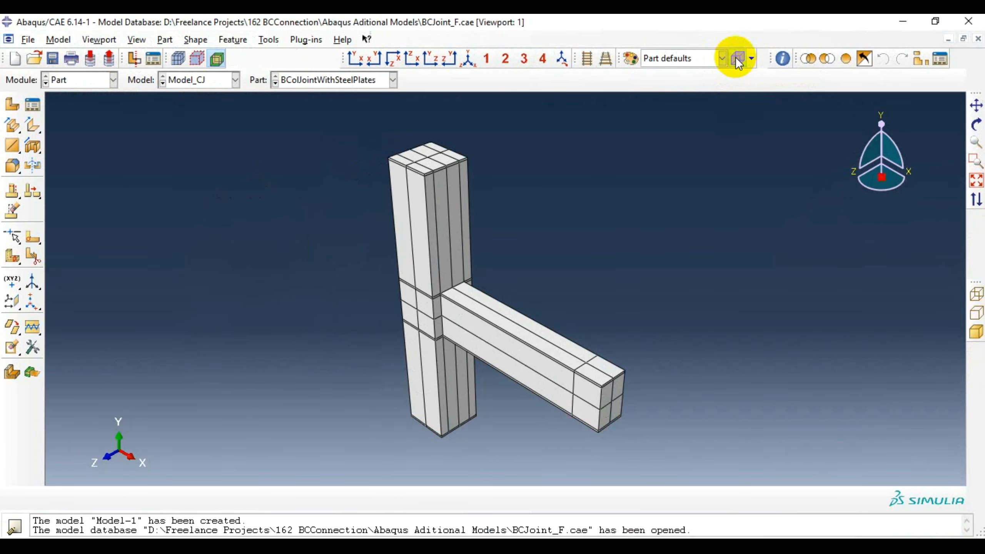
left_click(496, 104)
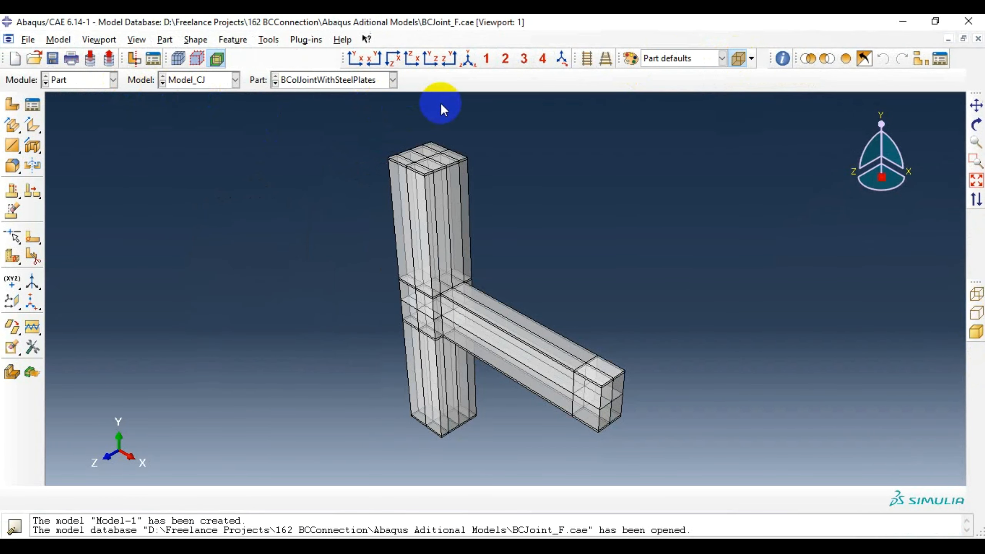
left_click(731, 58)
Step: Colour code the joint part by Parts and by Sections, and finish with the Materials colour coding
left_click(675, 57)
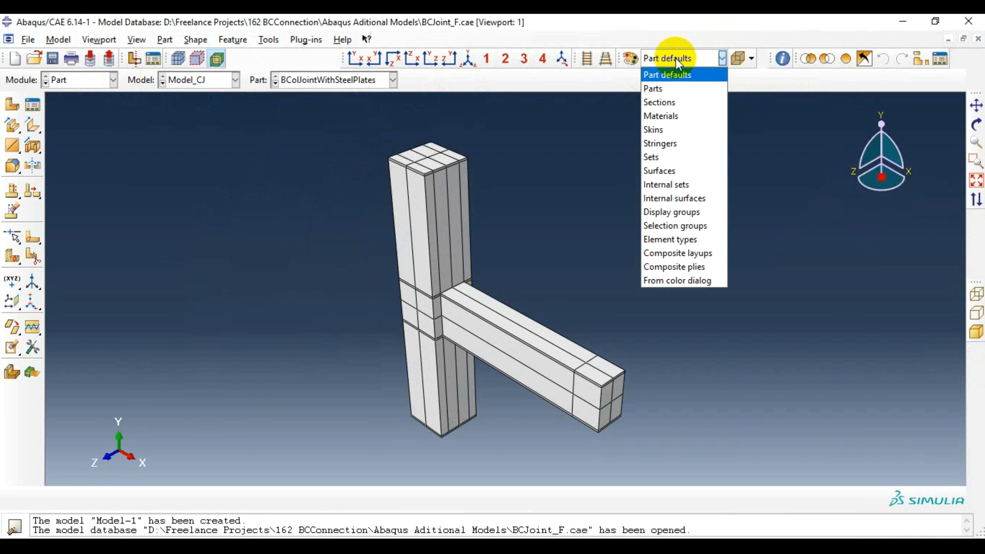
left_click(668, 87)
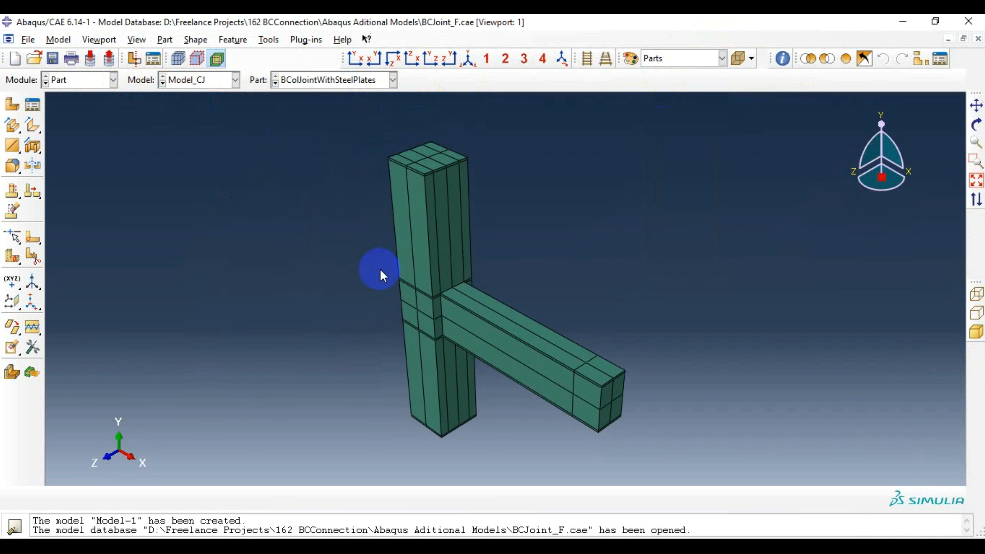
left_click(656, 58)
left_click(668, 98)
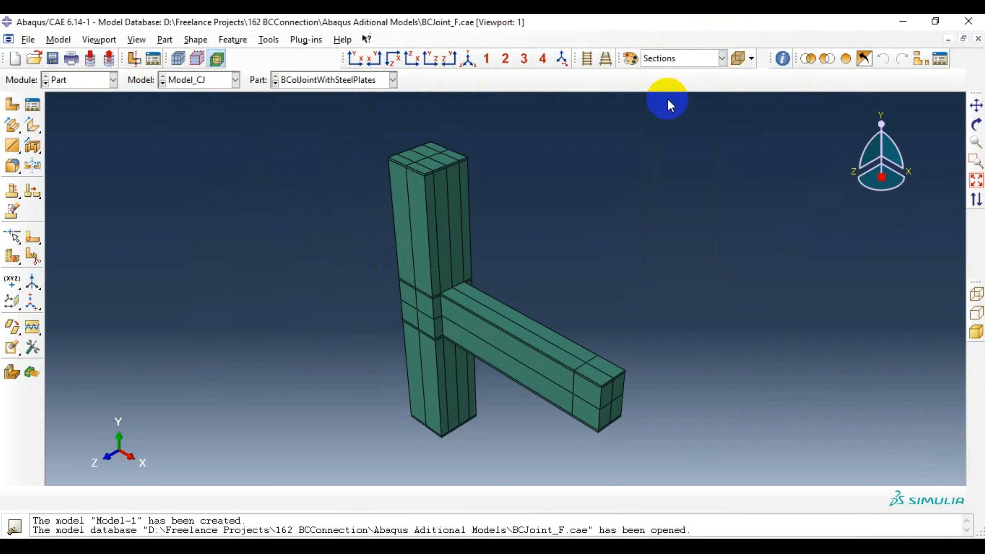
left_click(676, 59)
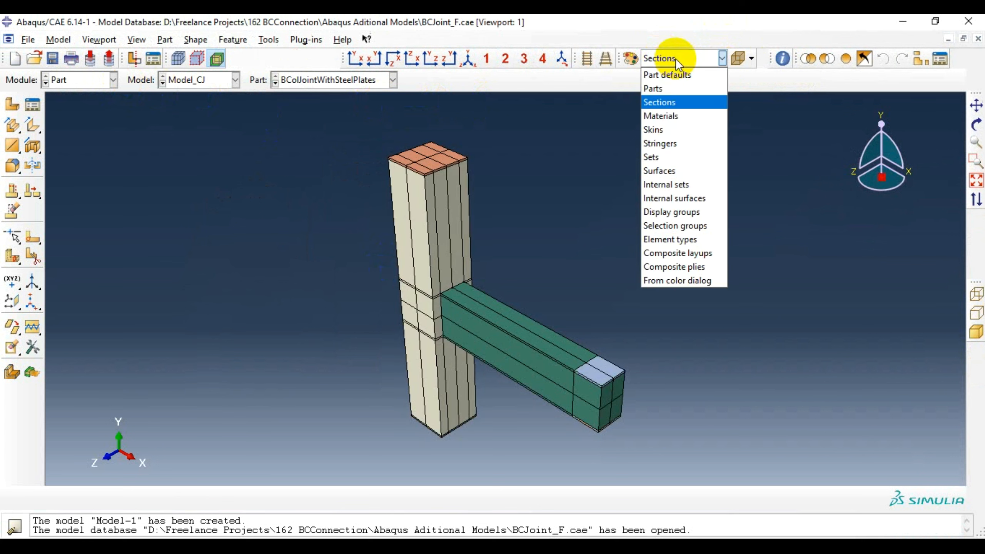
left_click(671, 116)
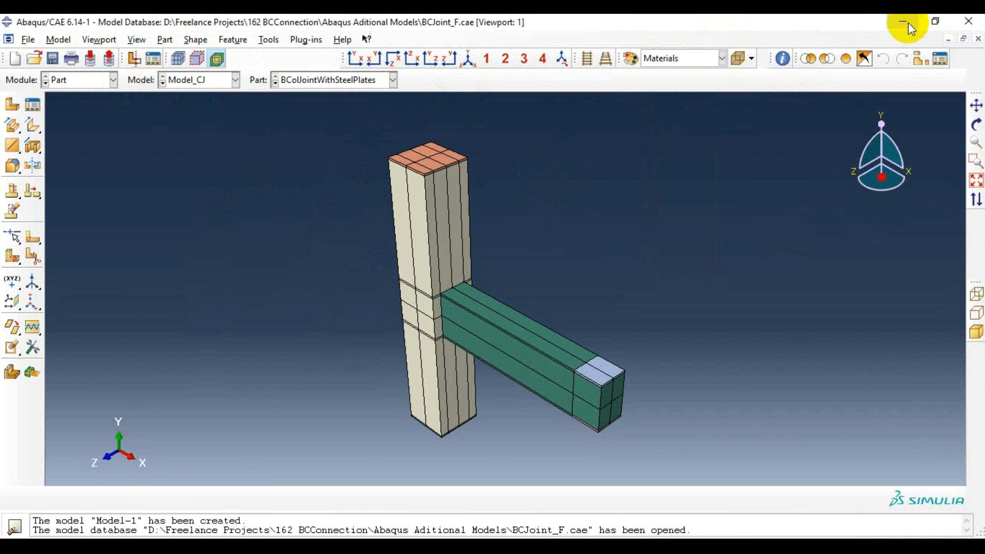
Step: Browse the model's parts, display Long Reinf - Beam-7, and try the Skins colour coding on it
left_click(381, 78)
scroll(357, 233, "down", 7)
scroll(360, 261, "down", 4)
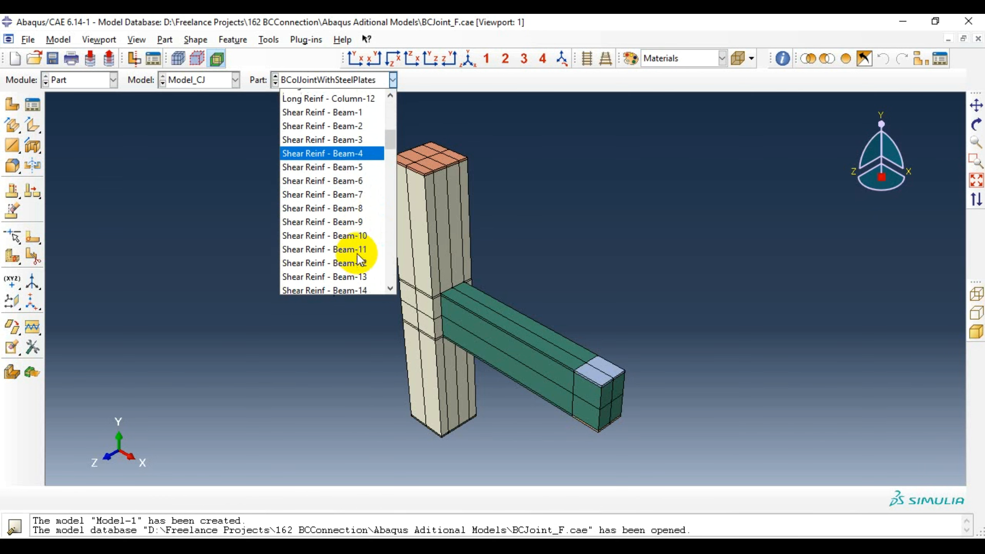
scroll(355, 252, "down", 3)
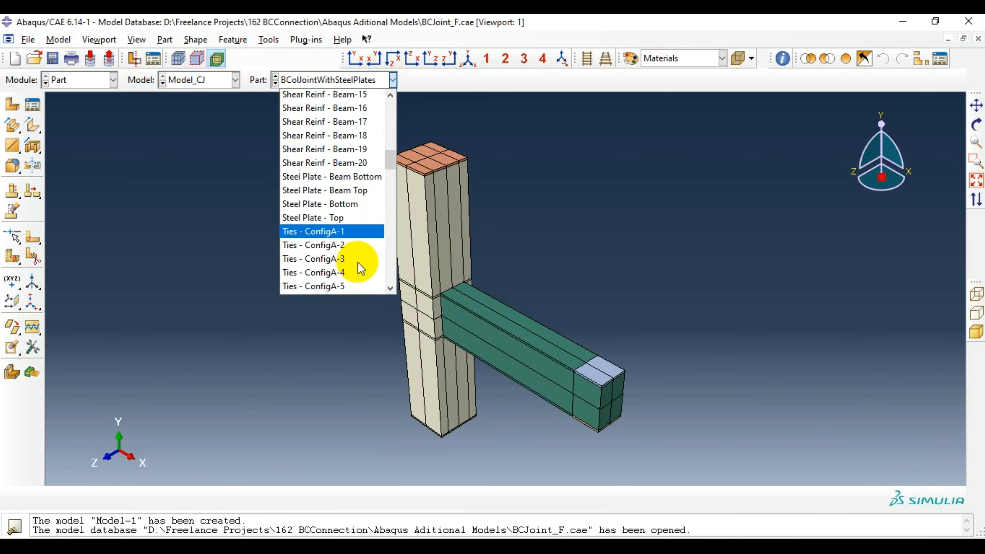
scroll(345, 241, "down", 15)
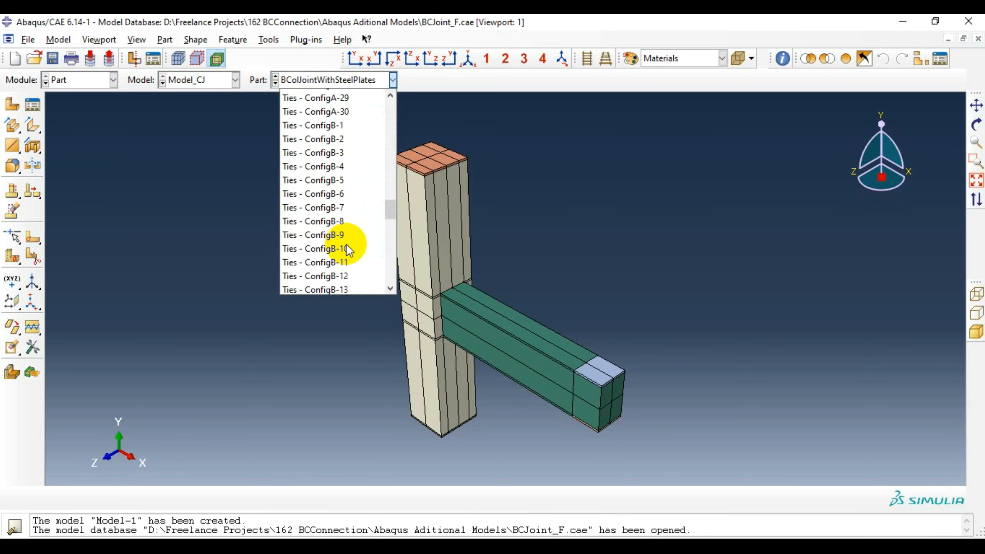
scroll(348, 246, "down", 3)
scroll(350, 242, "up", 20)
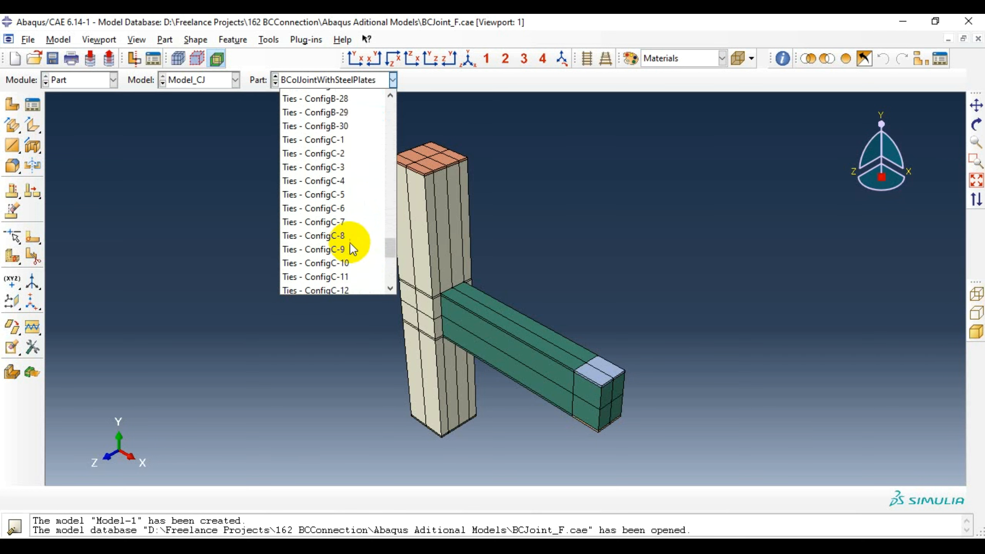
scroll(349, 241, "up", 6)
scroll(341, 240, "up", 8)
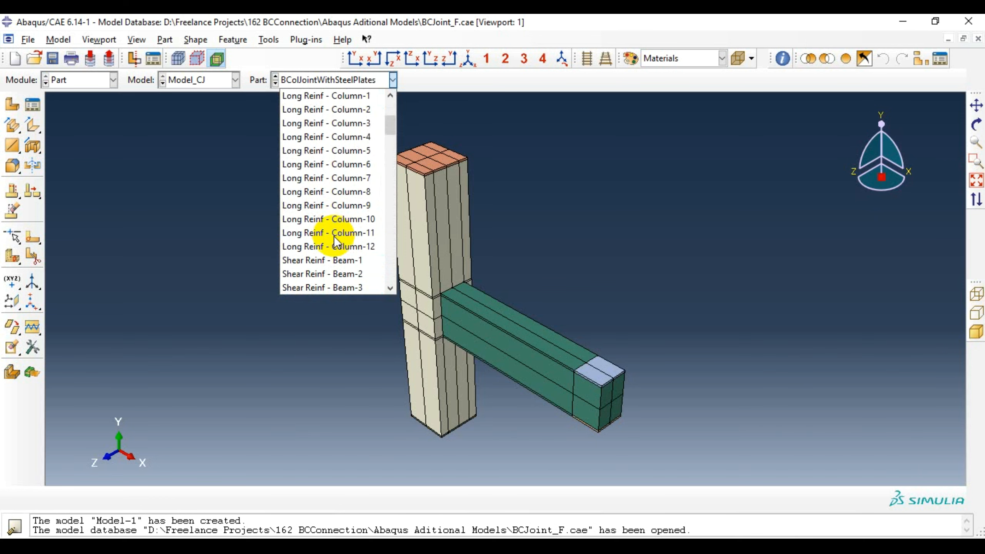
scroll(328, 140, "up", 2)
left_click(331, 147)
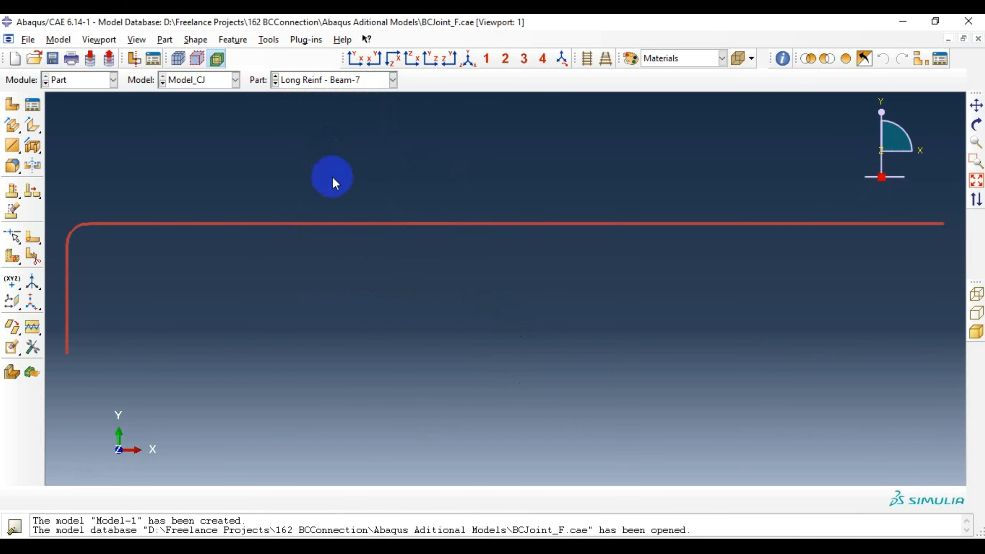
left_click(661, 60)
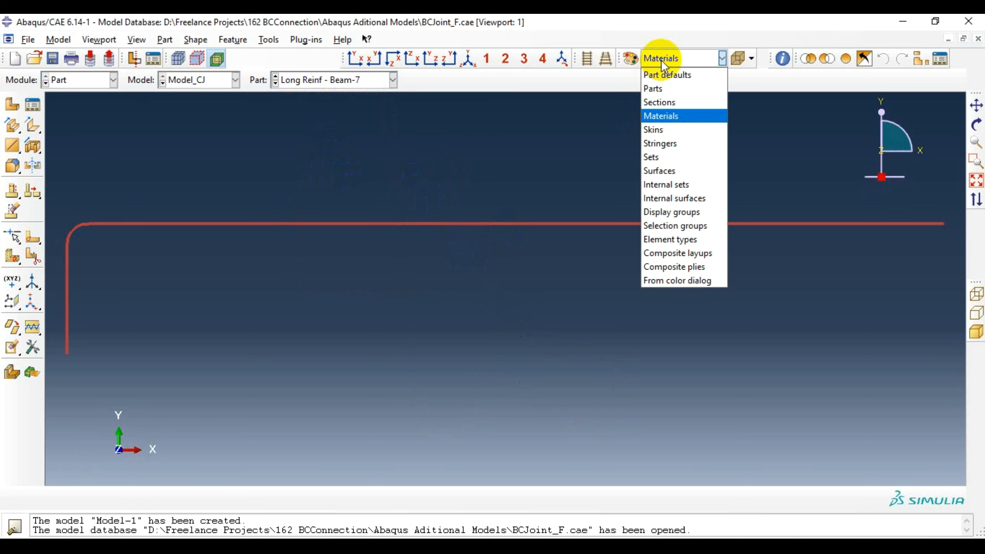
left_click(659, 126)
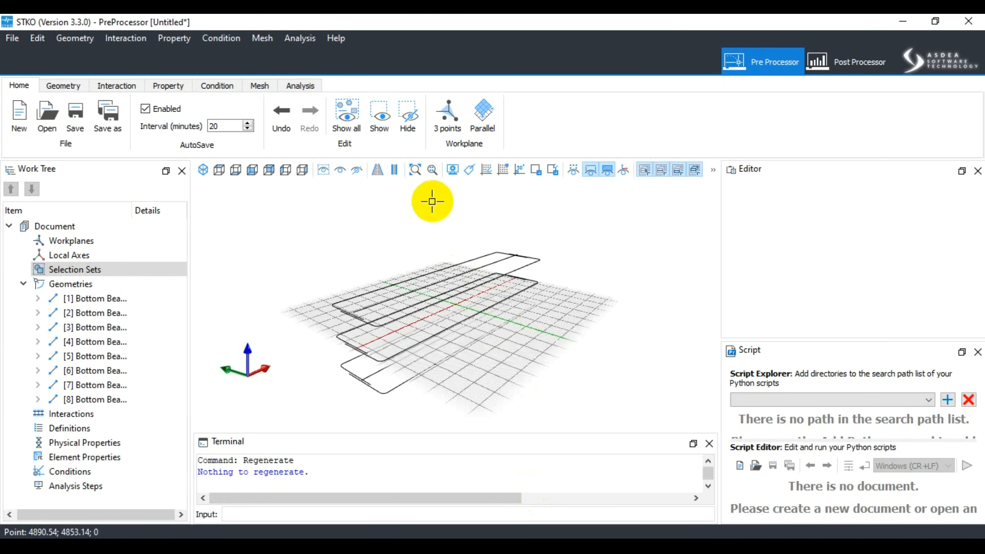
Step: Enable the Geometric id label content in the display options and check the beam geometries in the viewport
left_click(456, 172)
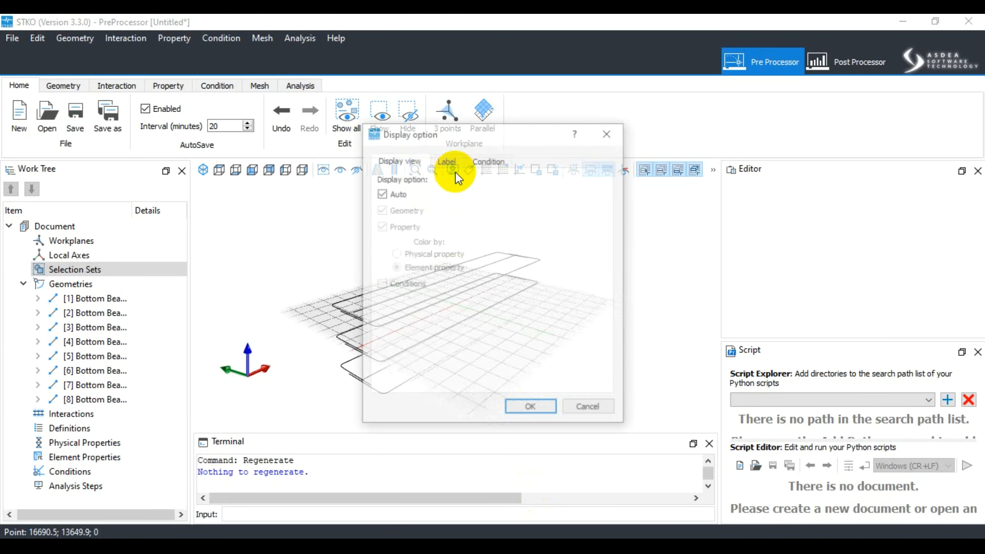
left_click_drag(499, 131, 672, 158)
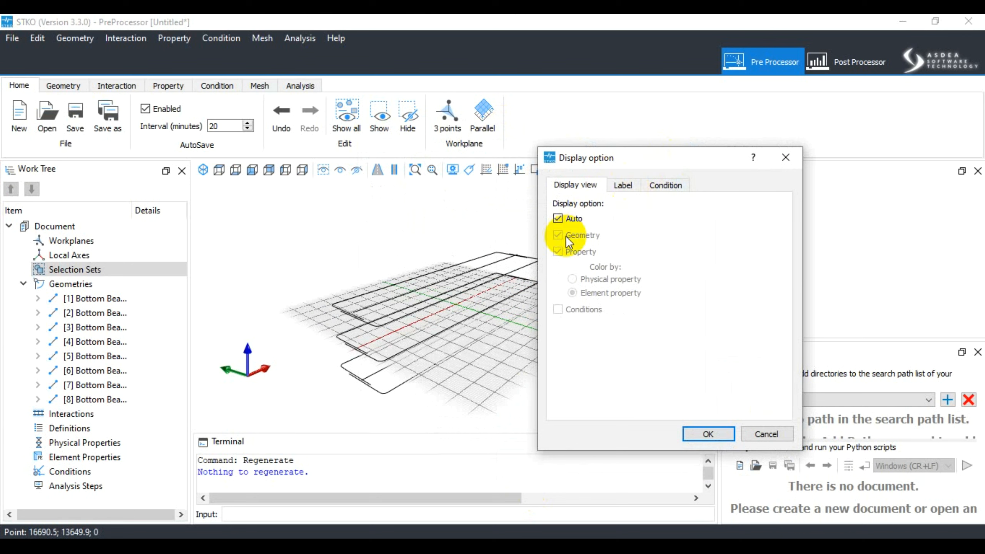
left_click(624, 187)
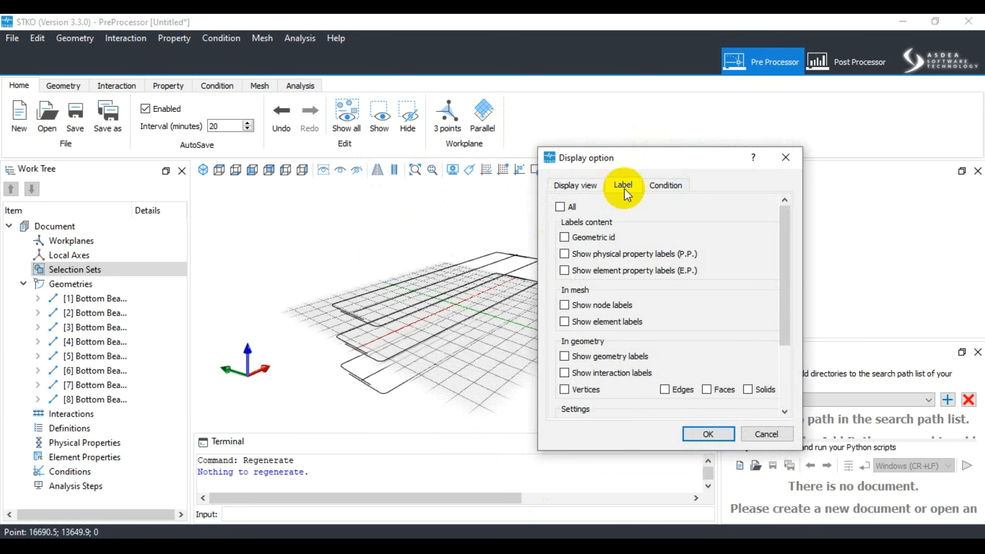
left_click_drag(651, 163, 693, 130)
left_click(606, 206)
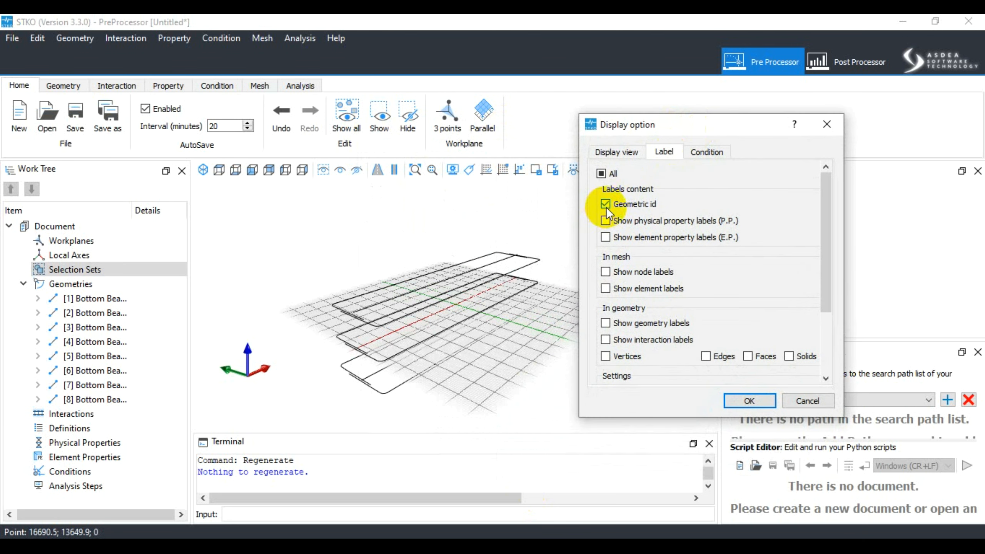
left_click(757, 403)
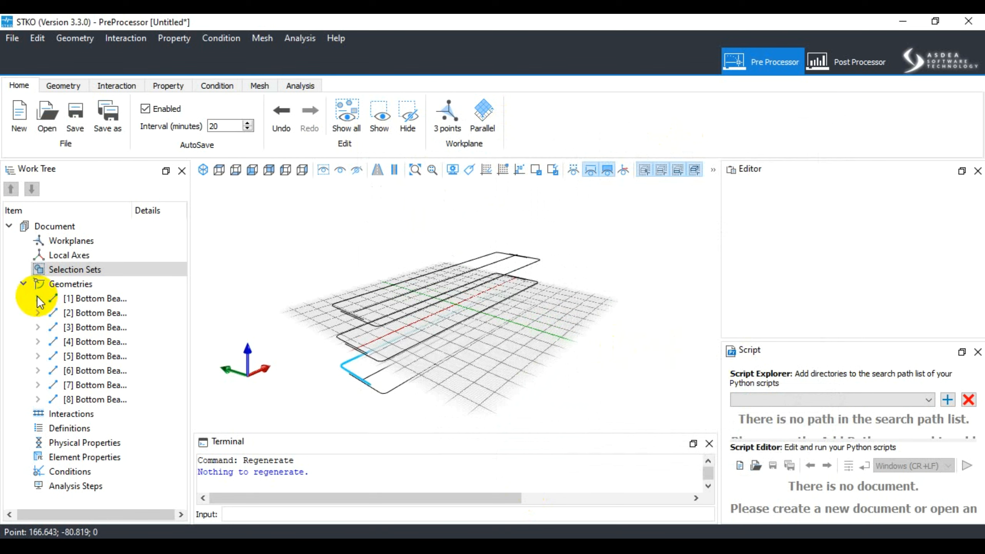
scroll(458, 291, "up", 2)
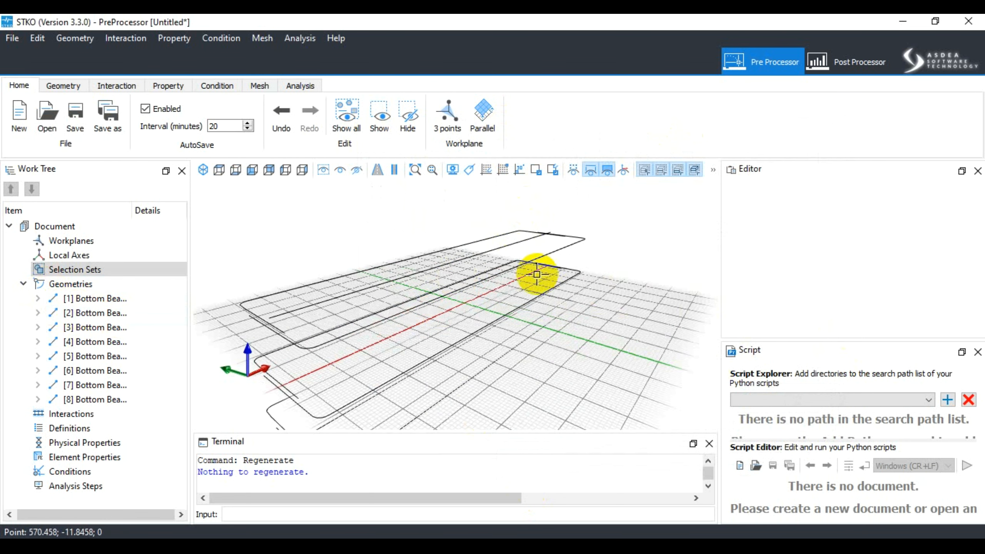
Step: Turn off the Geometric id labels in the display options and try the Show node labels option for the mesh
left_click(452, 170)
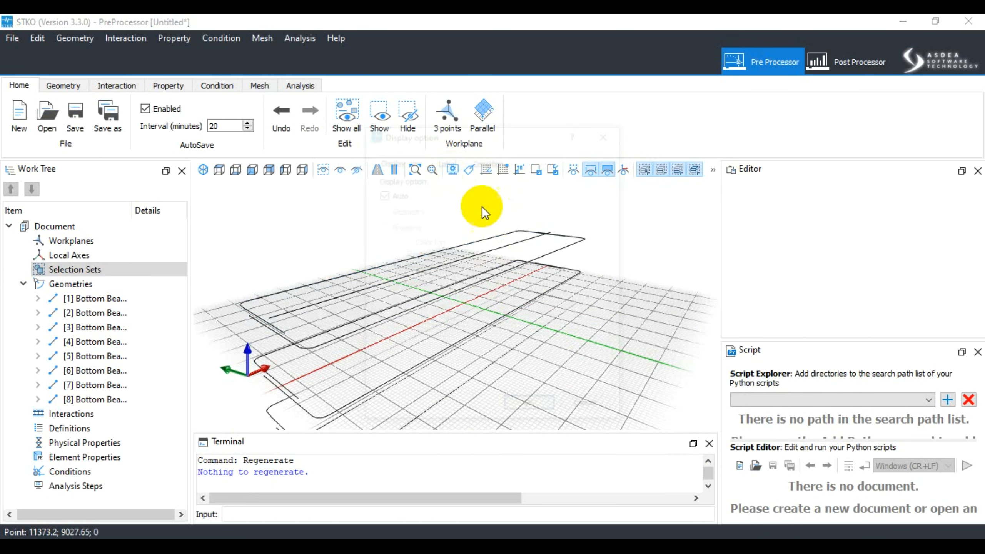
left_click(607, 166)
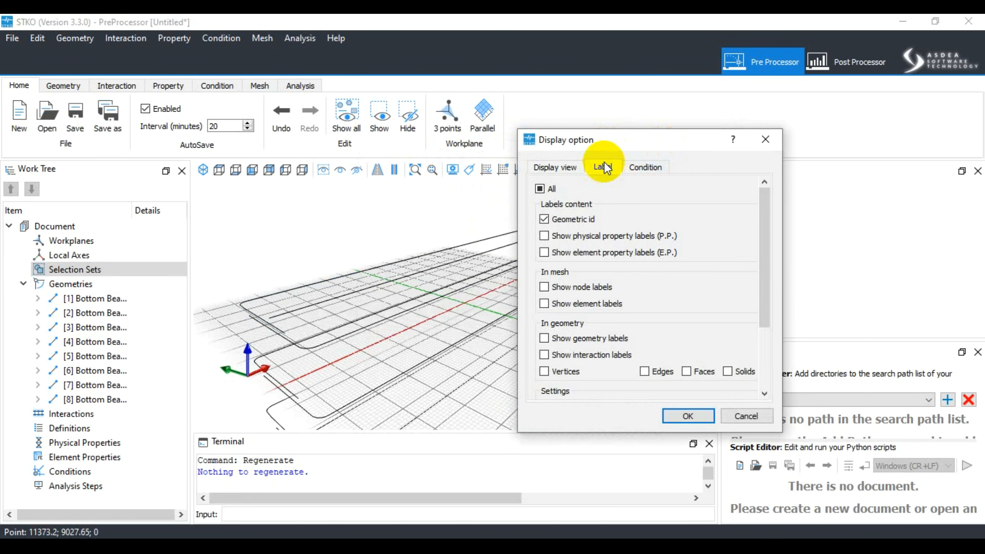
left_click_drag(632, 147, 654, 123)
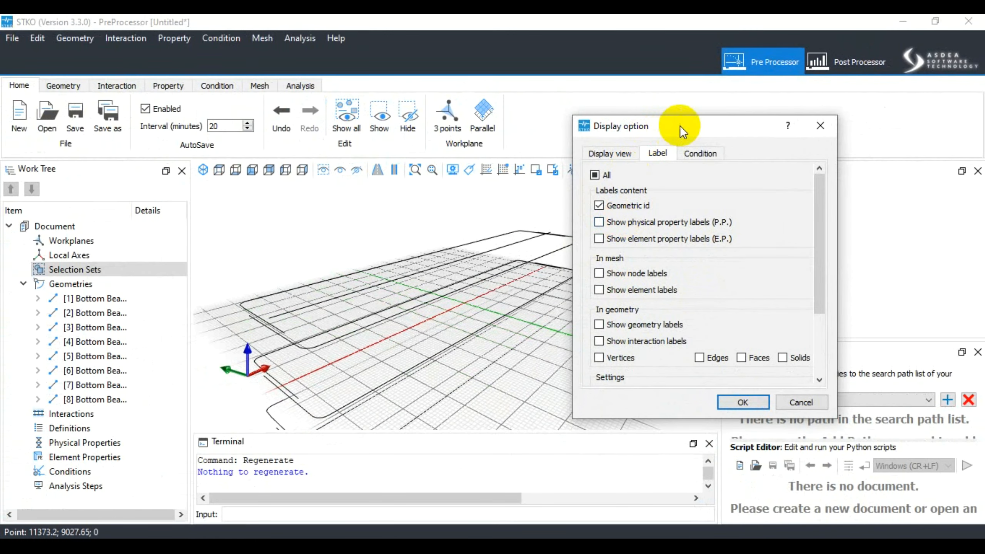
left_click_drag(682, 127, 691, 136)
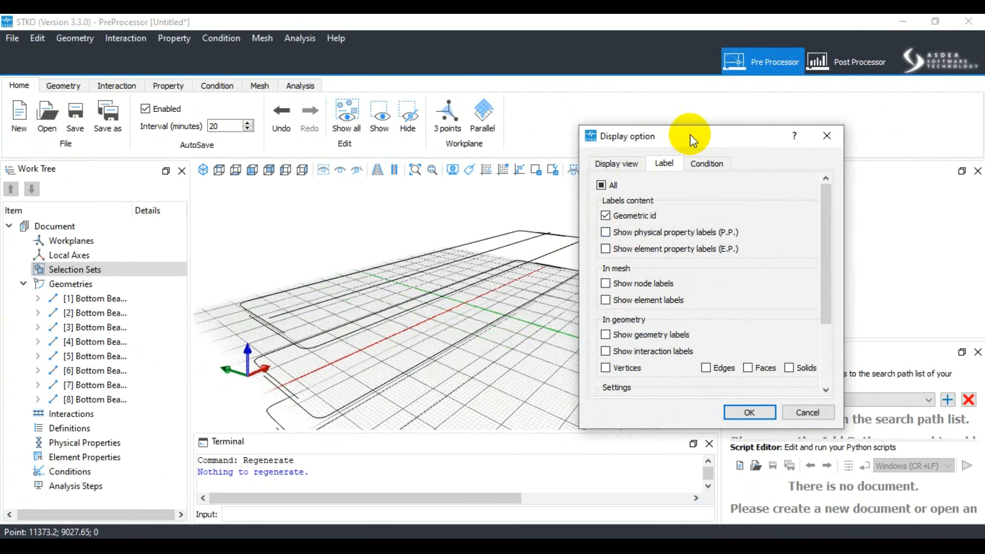
left_click(608, 217)
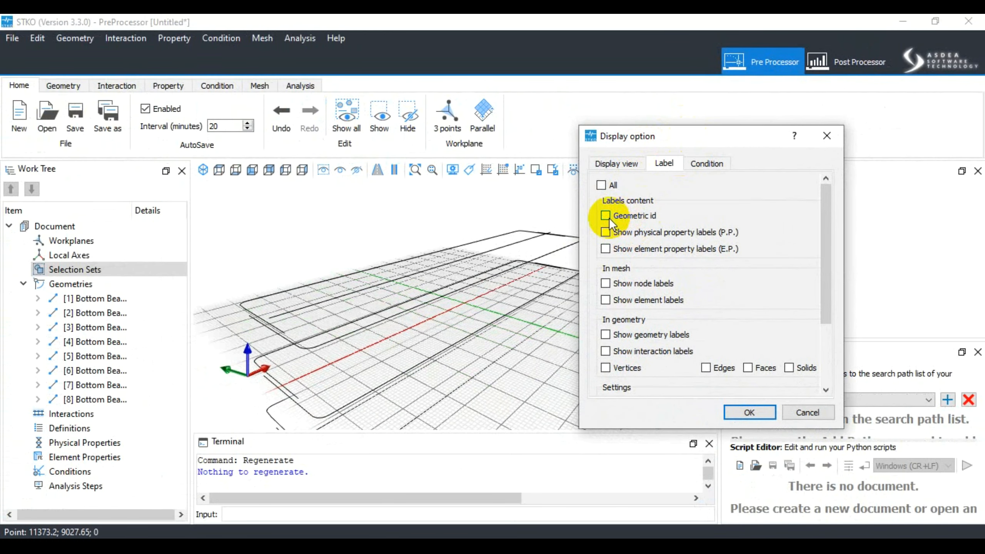
left_click(609, 284)
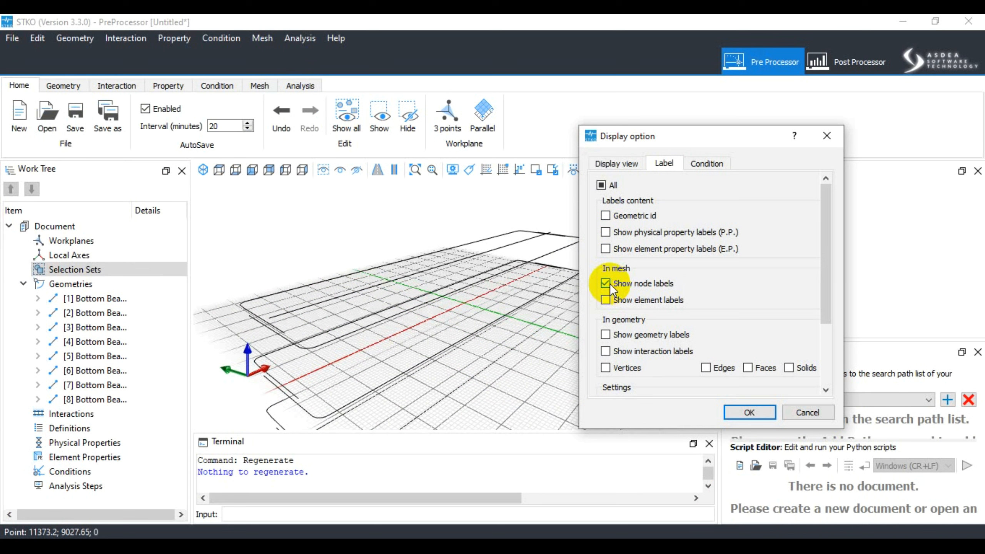
left_click(609, 283)
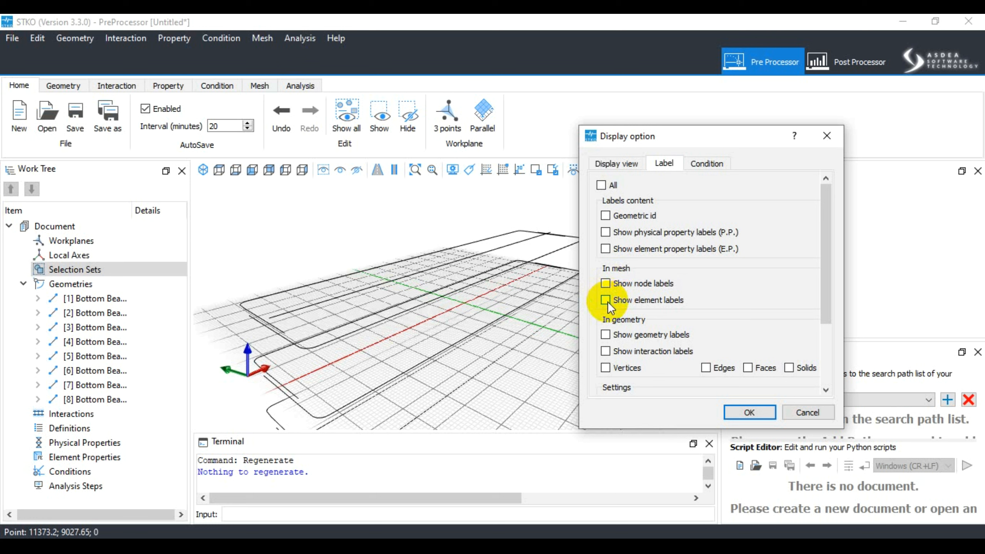
Step: Enable Show geometry labels, apply the label settings, and inspect the beam geometries in the viewport
left_click(606, 334)
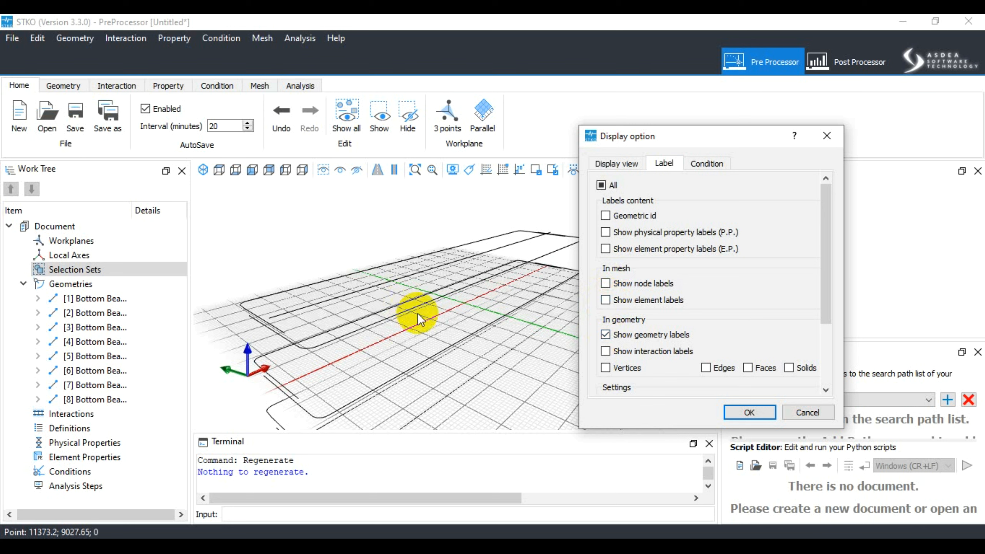
left_click(399, 246)
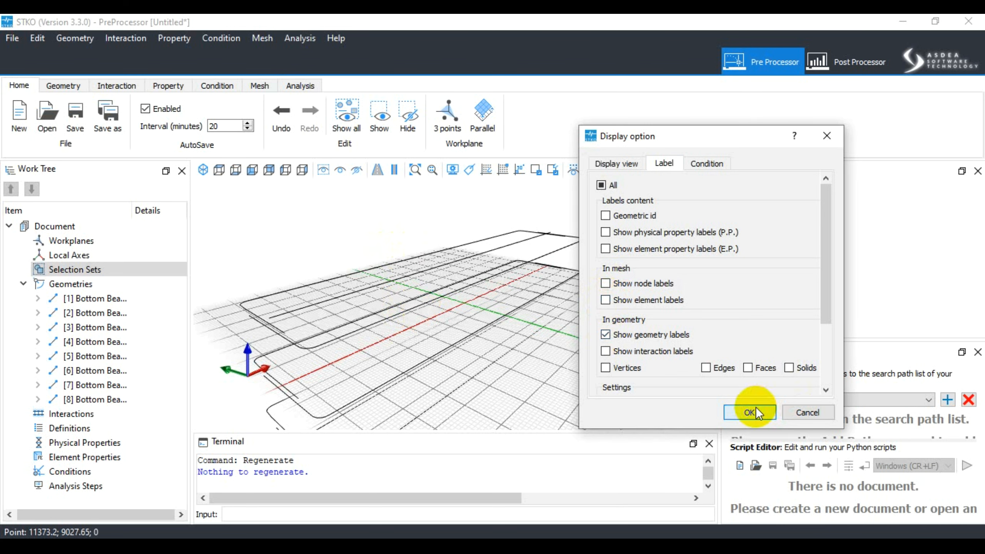
left_click(750, 413)
scroll(543, 244, "up", 3)
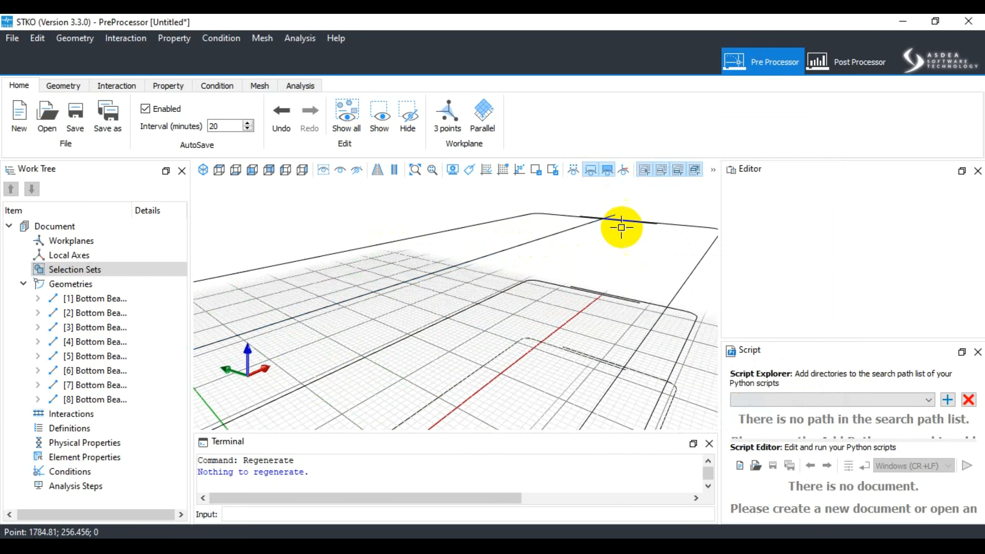
scroll(617, 238, "down", 5)
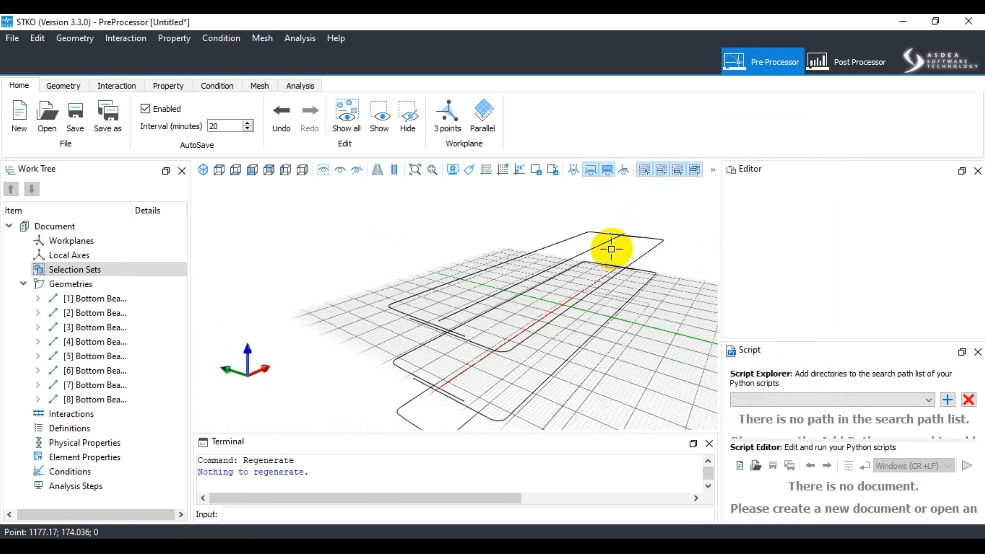
Step: Enable Show interaction labels, Vertices and Edges in the display options' label settings and apply them
left_click(451, 174)
left_click(445, 163)
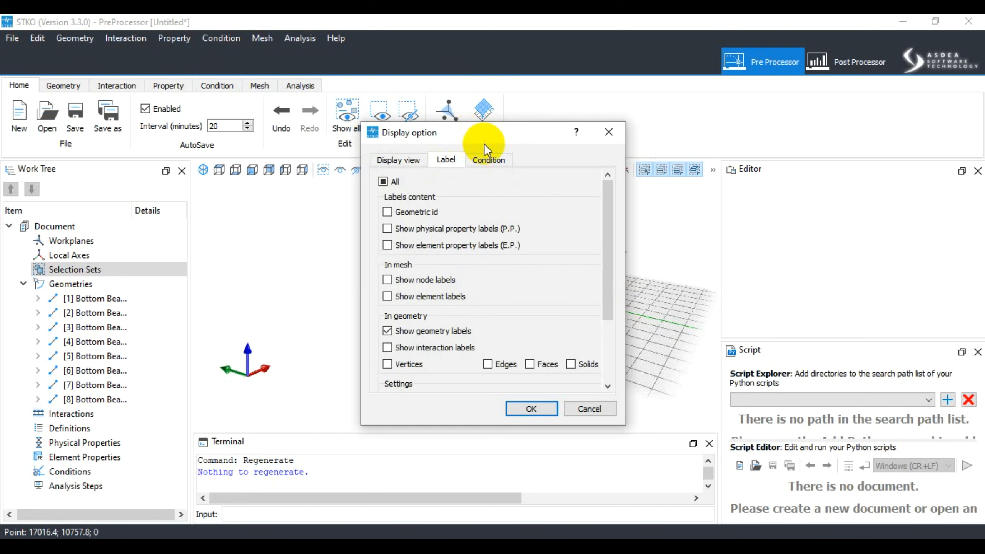
left_click_drag(484, 143, 693, 149)
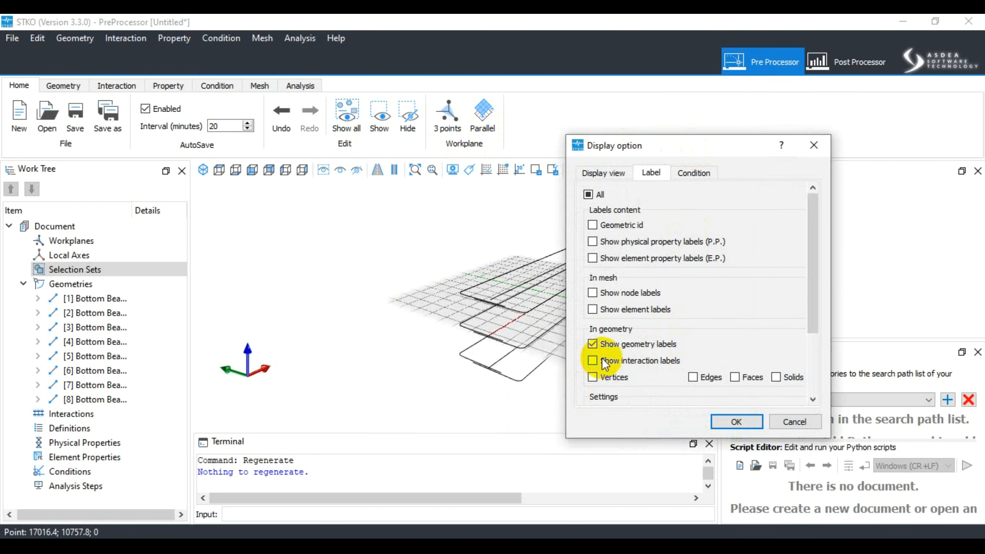
left_click(596, 376)
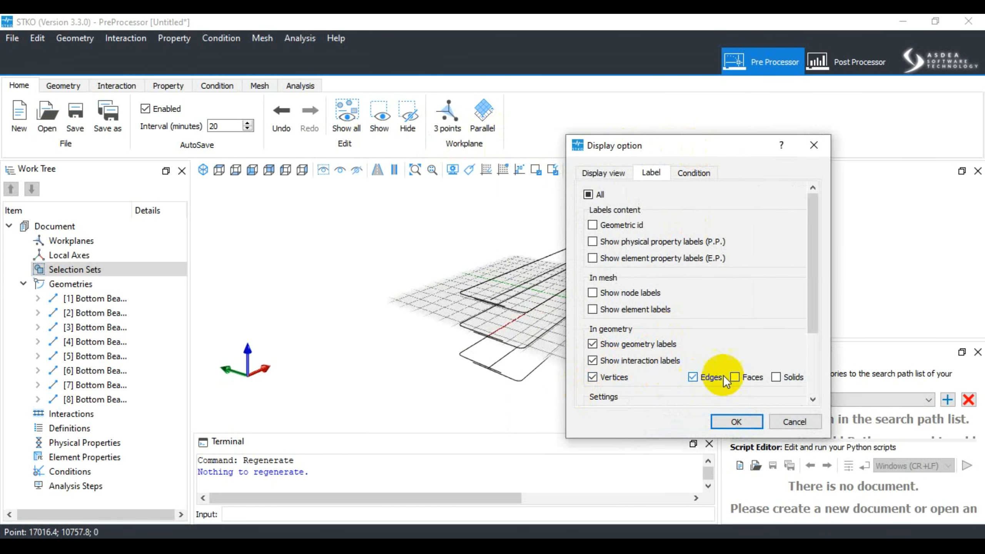
left_click(734, 422)
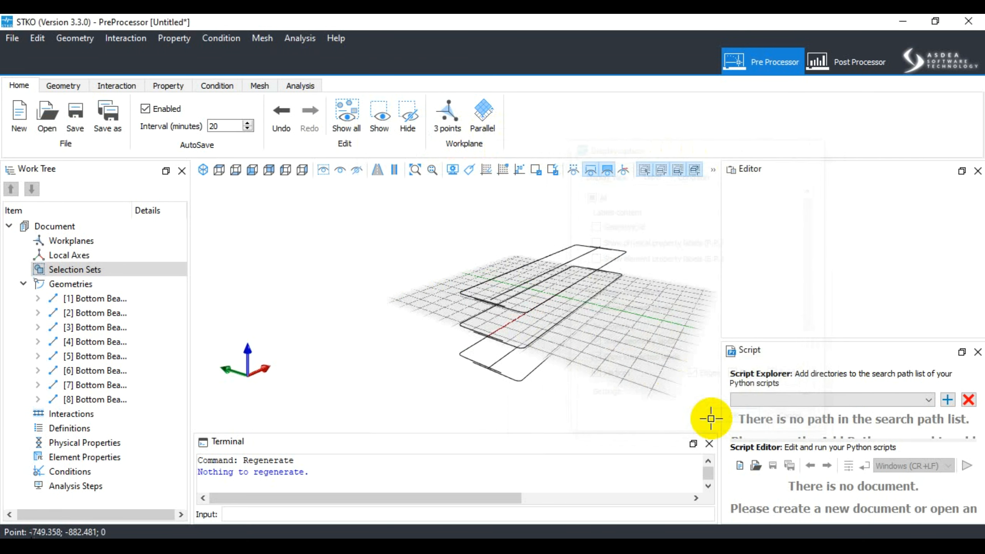
Step: Hide the beam geometries in the viewport, leaving only the grid displayed
left_click(591, 169)
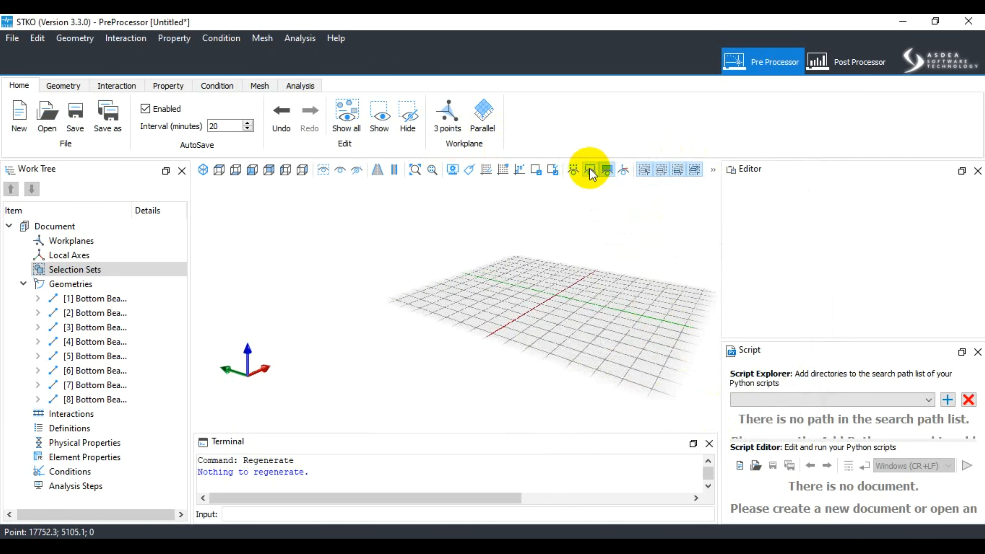
Step: Show the beam wire geometries again and pick an edge of the uppermost beam wire with the label tool
left_click(591, 170)
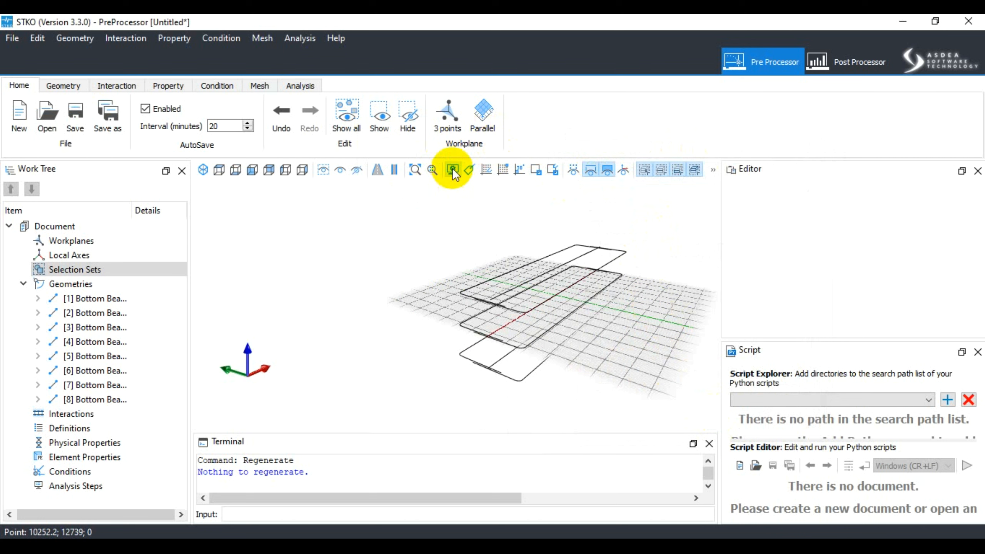
left_click(469, 170)
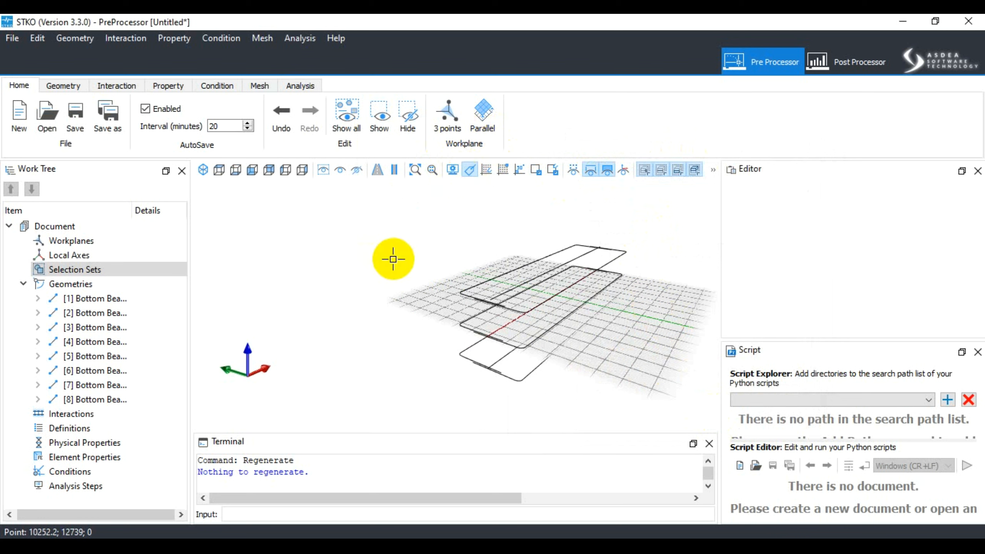
left_click(505, 275)
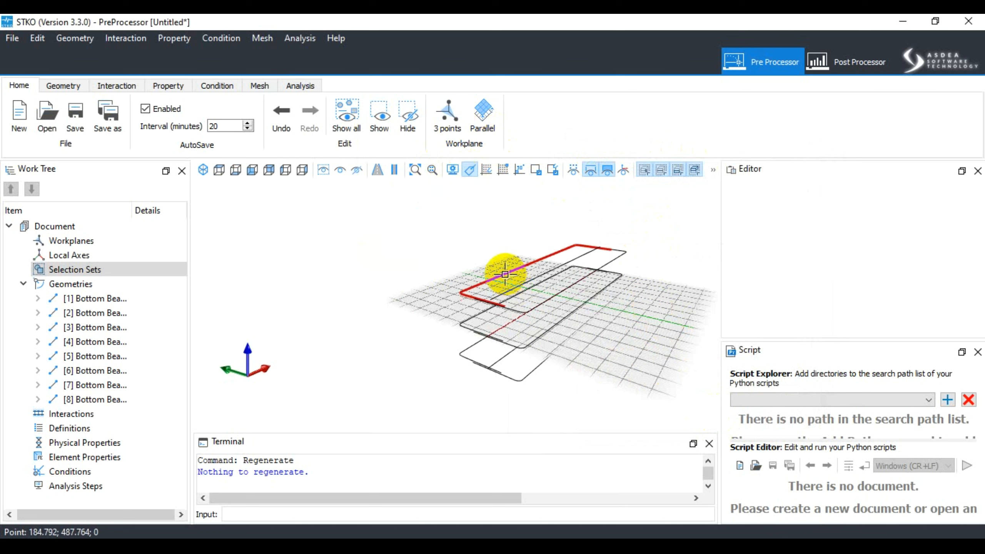
key("Return")
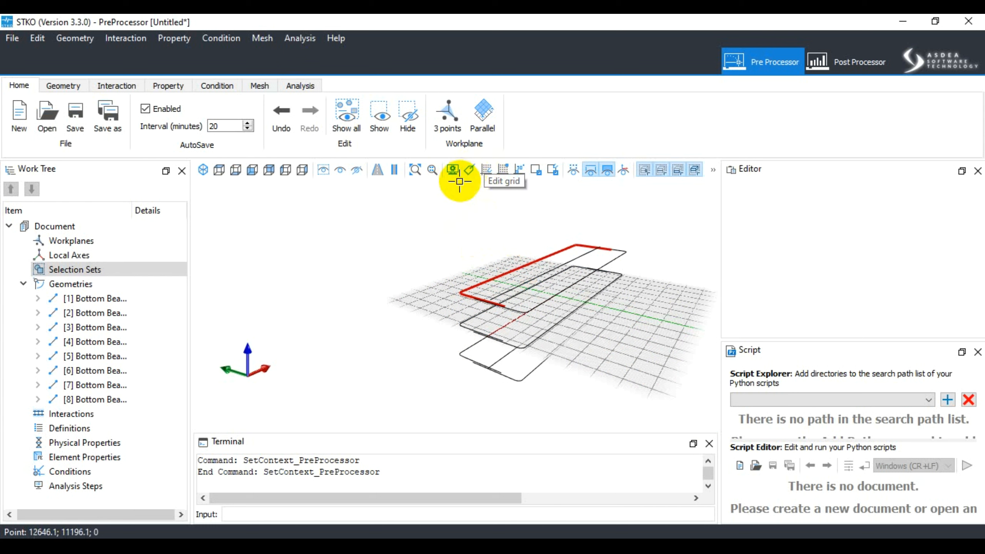
Step: Set the label font size to 15 in the display options' label settings
left_click(452, 169)
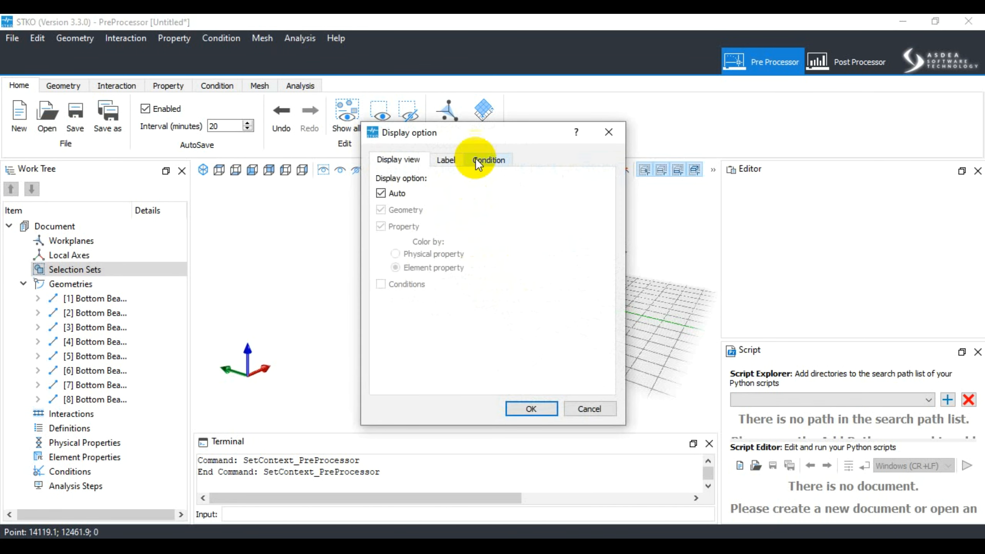
left_click_drag(508, 132, 668, 105)
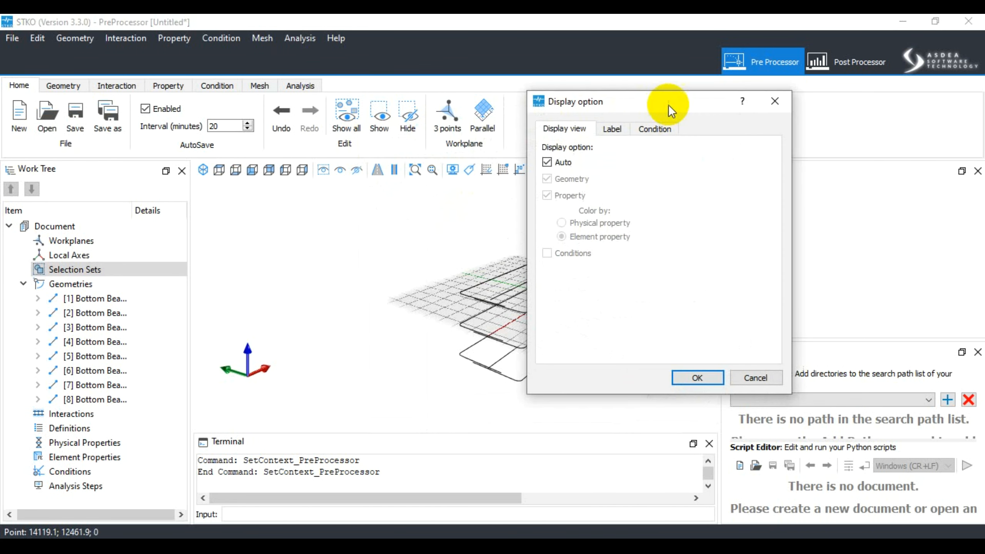
left_click(613, 129)
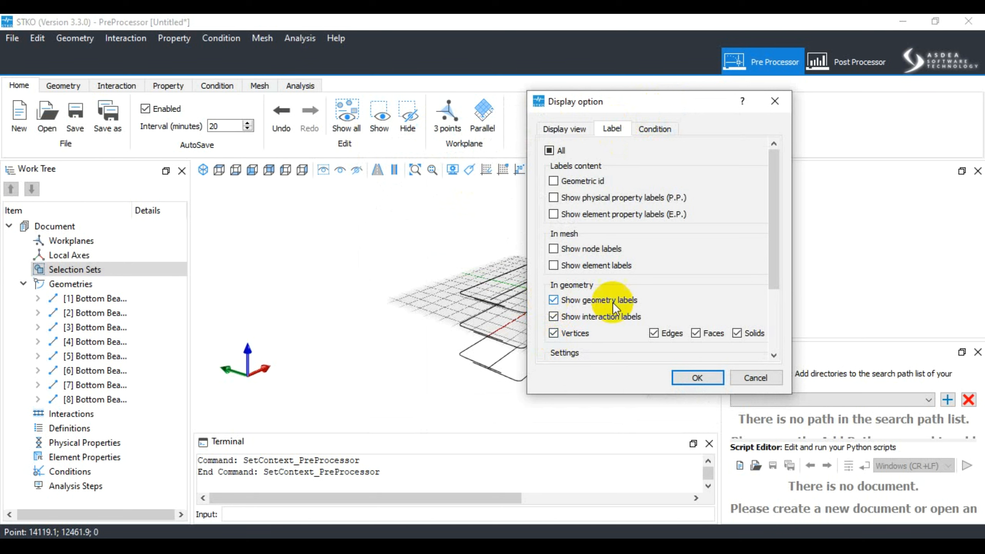
left_click_drag(777, 232, 729, 300)
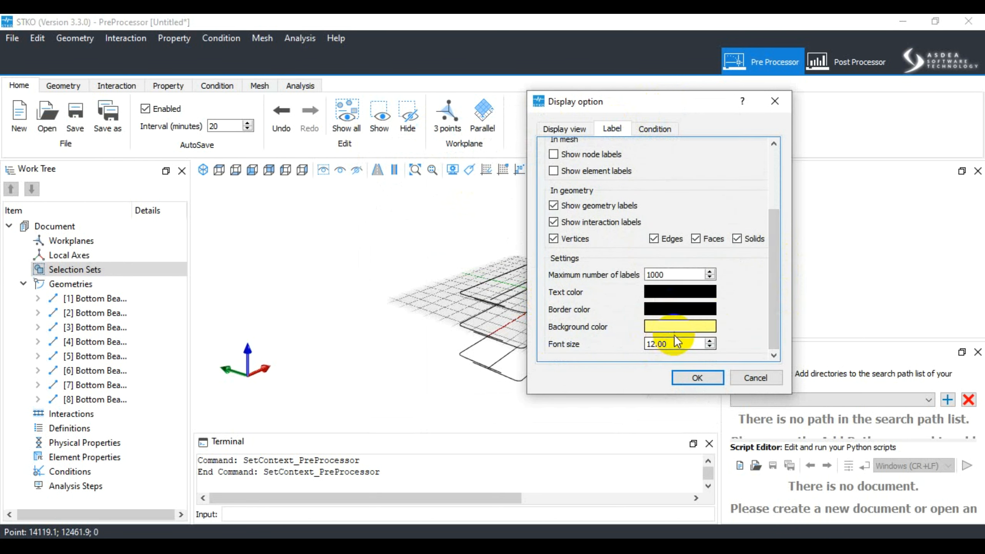
left_click(710, 341)
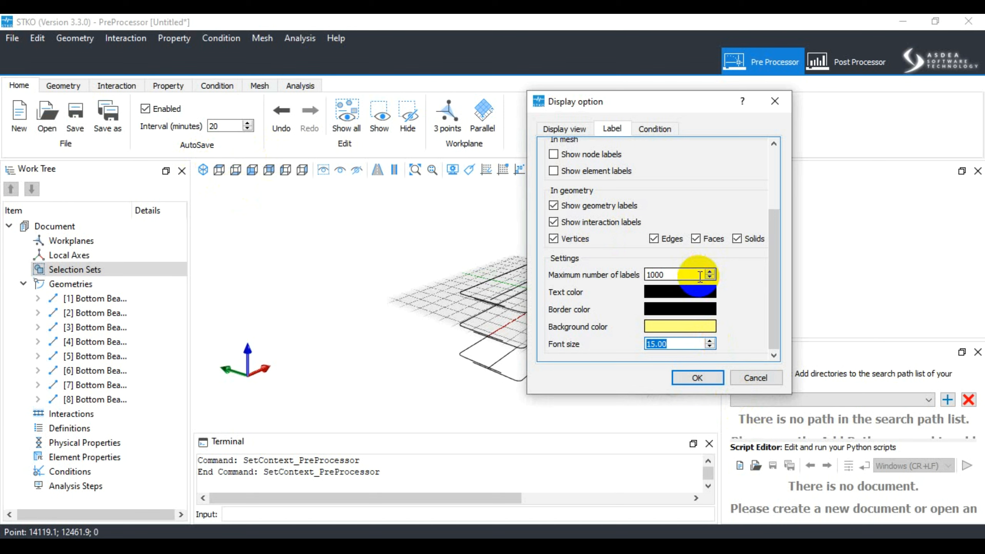
Step: Clear the geometry labels, interaction labels, Vertices, Edges, Faces and Solids label options and apply the display settings
left_click_drag(771, 224, 770, 201)
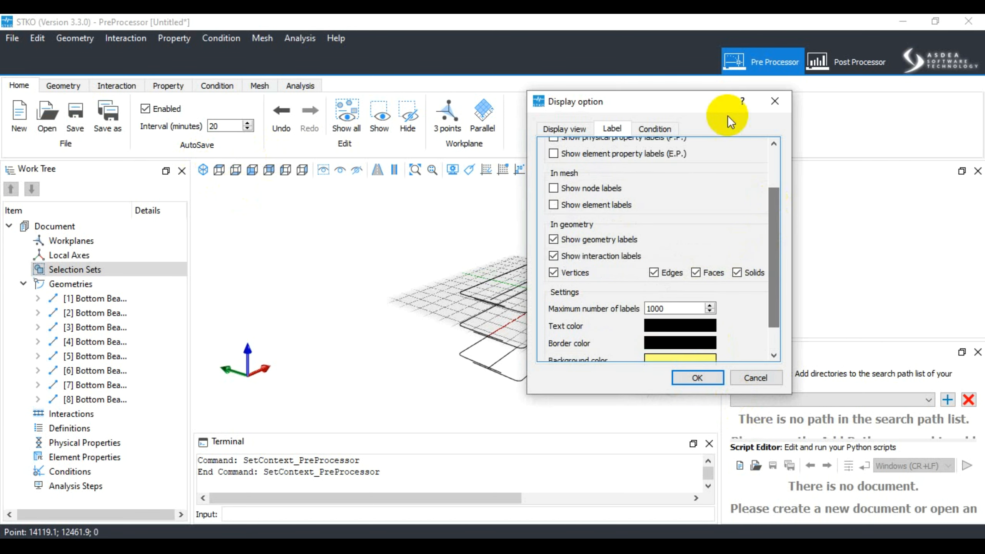
left_click_drag(710, 99, 727, 116)
left_click_drag(793, 226, 796, 256)
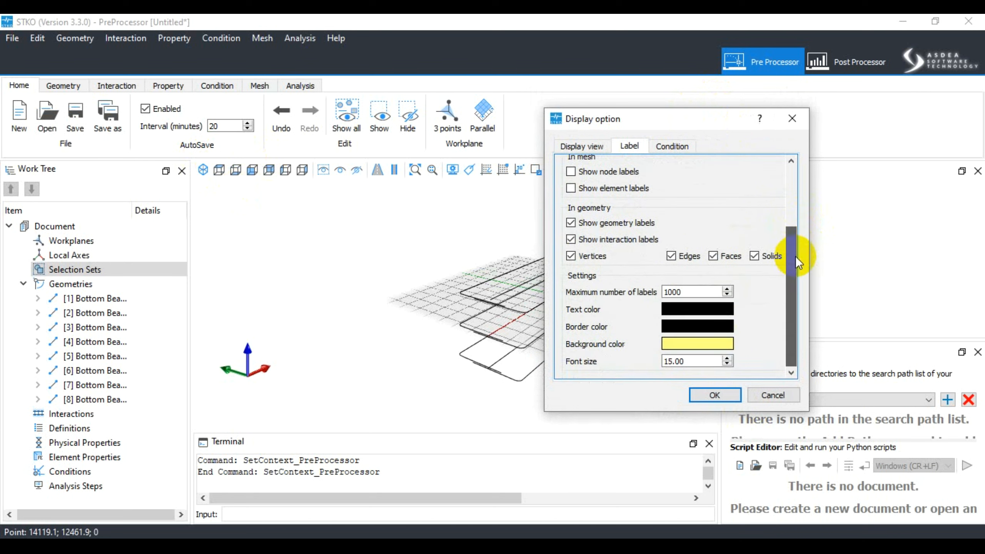
left_click_drag(697, 292, 652, 287)
left_click_drag(788, 268, 787, 274)
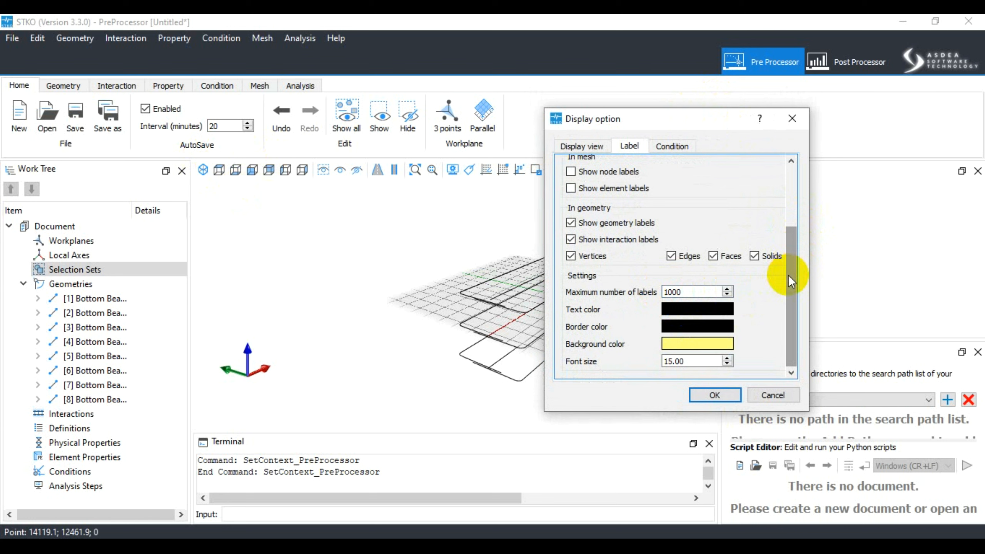
left_click_drag(789, 274, 792, 197)
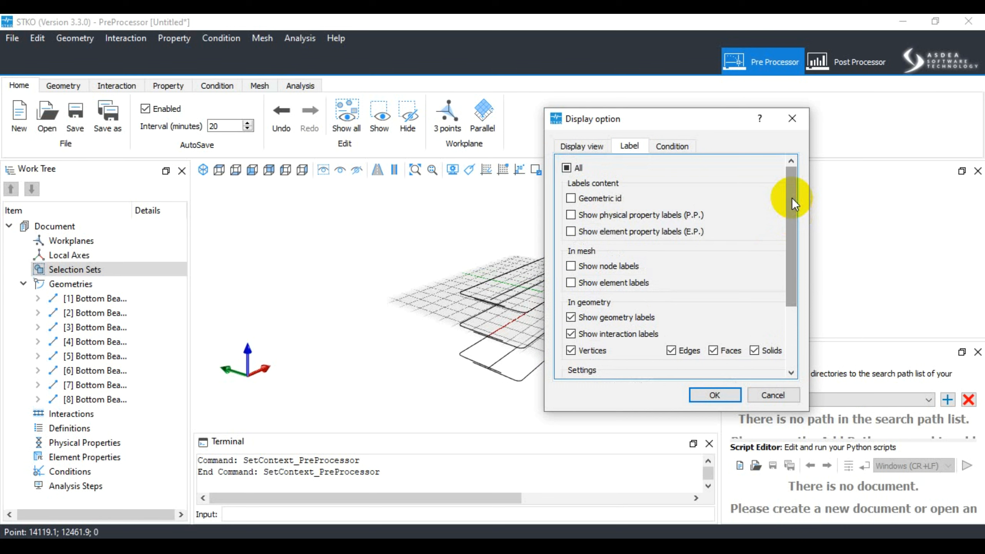
left_click_drag(791, 199, 792, 266)
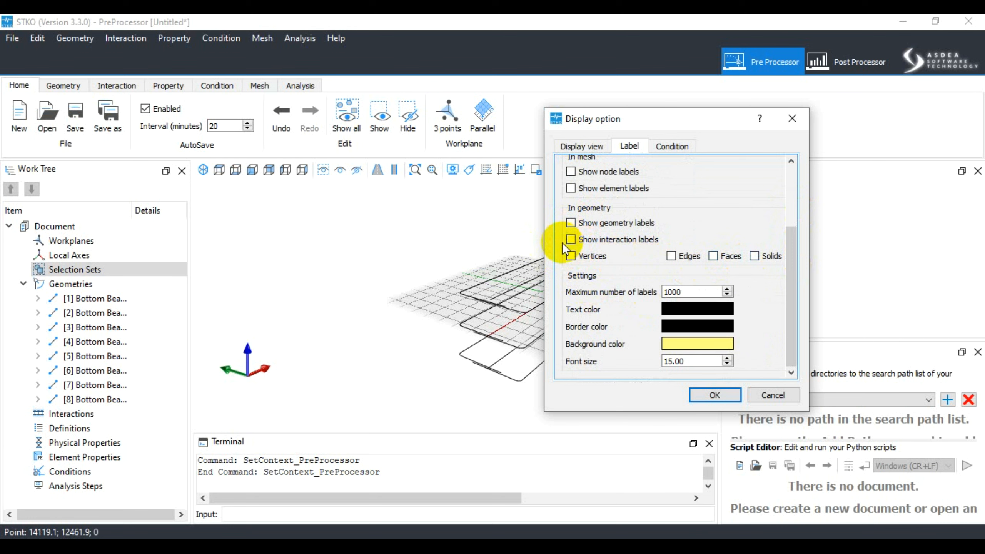
left_click(715, 395)
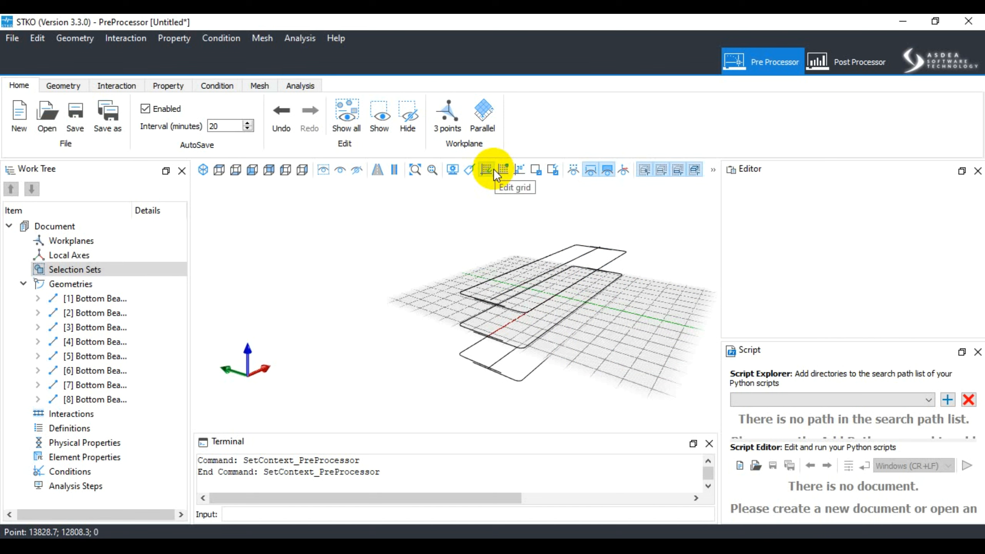
Step: Fit the model in the viewport and close the Script, Editor and Terminal panels to enlarge the view
scroll(407, 268, "down", 3)
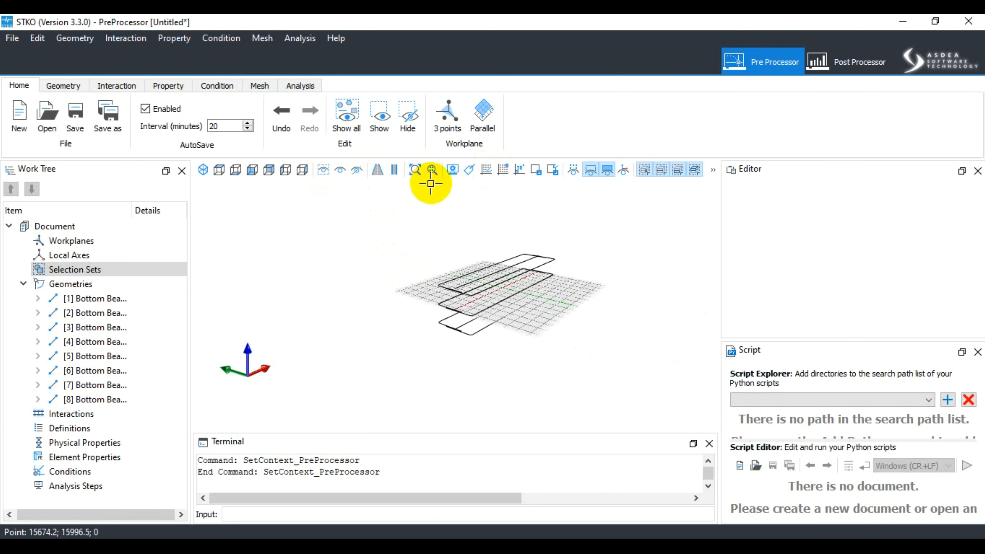
left_click(415, 170)
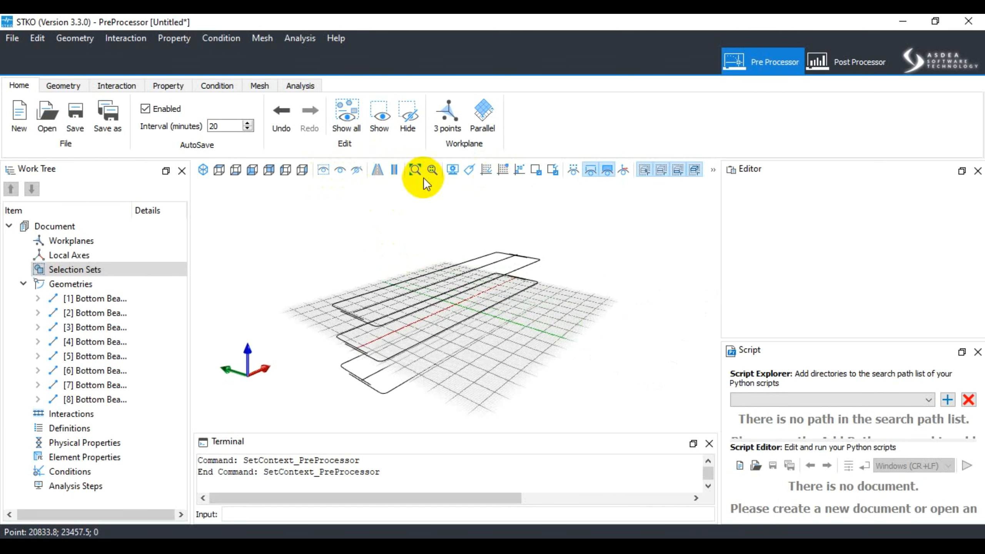
left_click(978, 352)
left_click(978, 171)
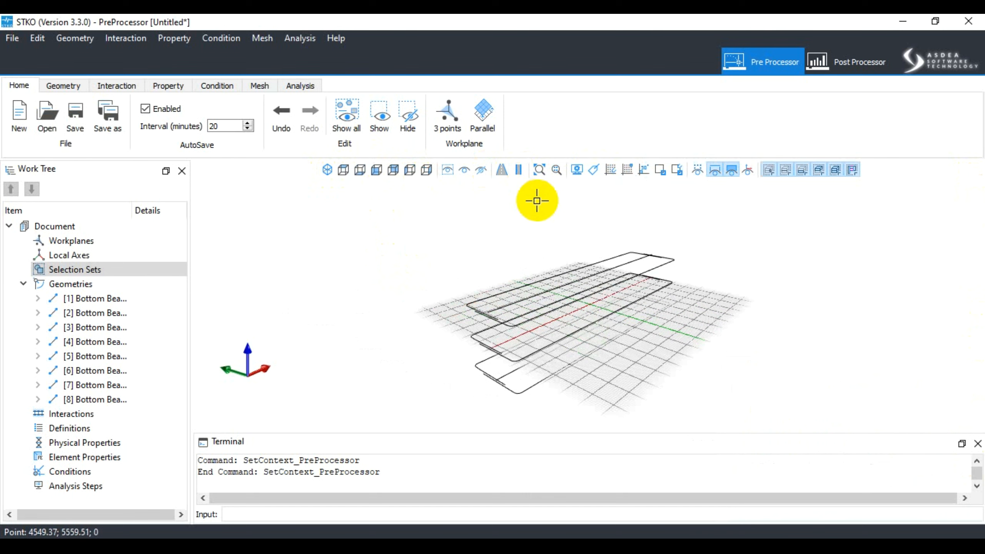
left_click(978, 444)
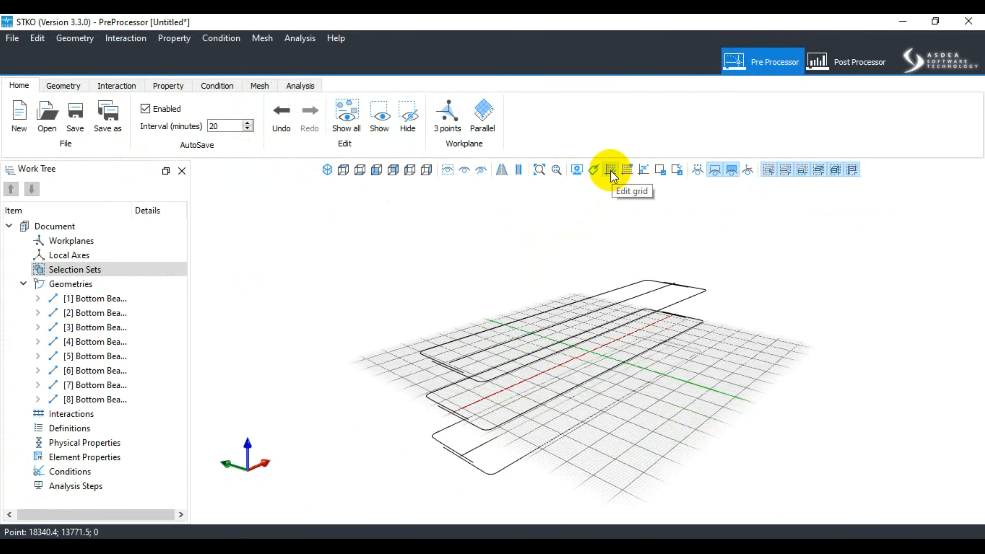
Step: Open the Grid Editor, try grid sizes of 5, 1, 15 and 8, and set the grid size to 10
left_click(610, 170)
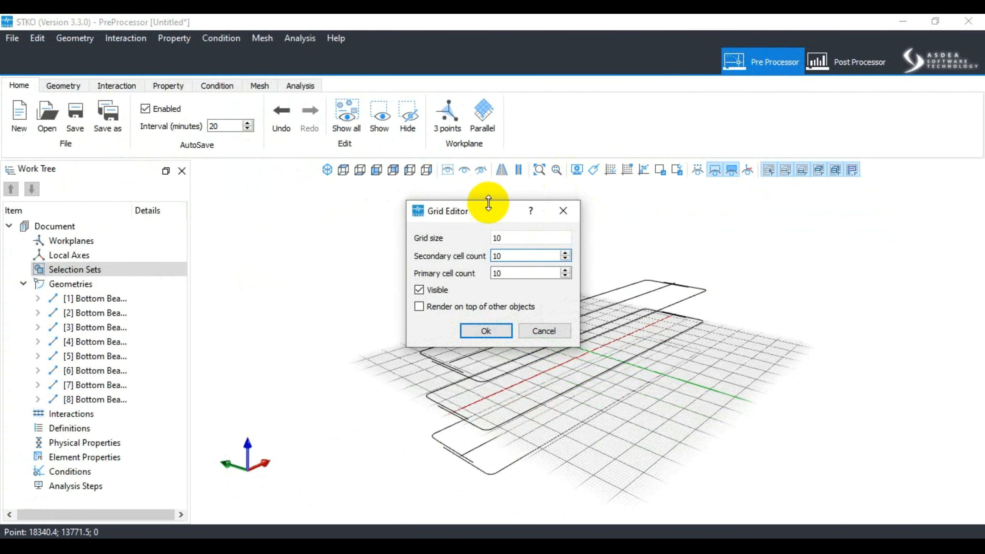
left_click_drag(486, 210, 252, 264)
double_click(256, 288)
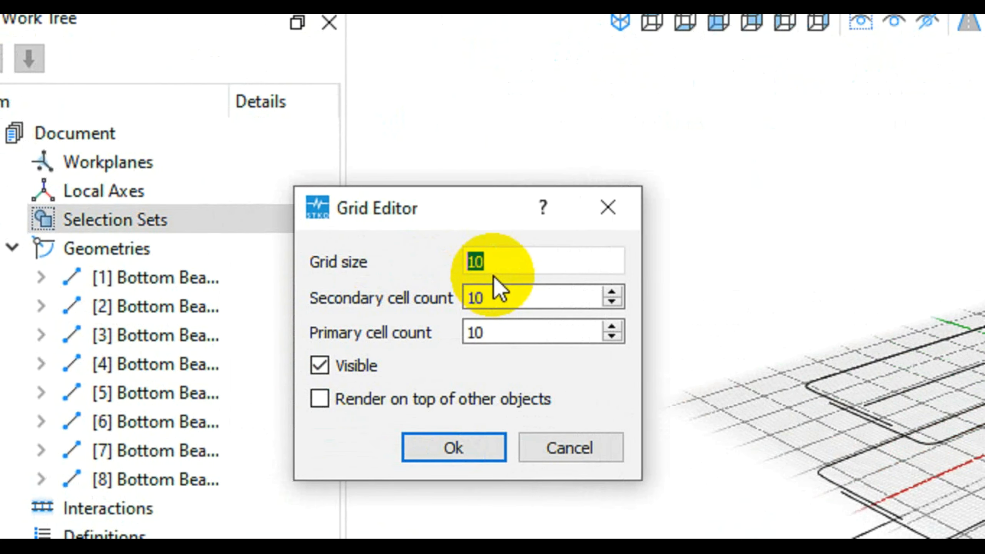
type("5")
left_click_drag(528, 259, 462, 268)
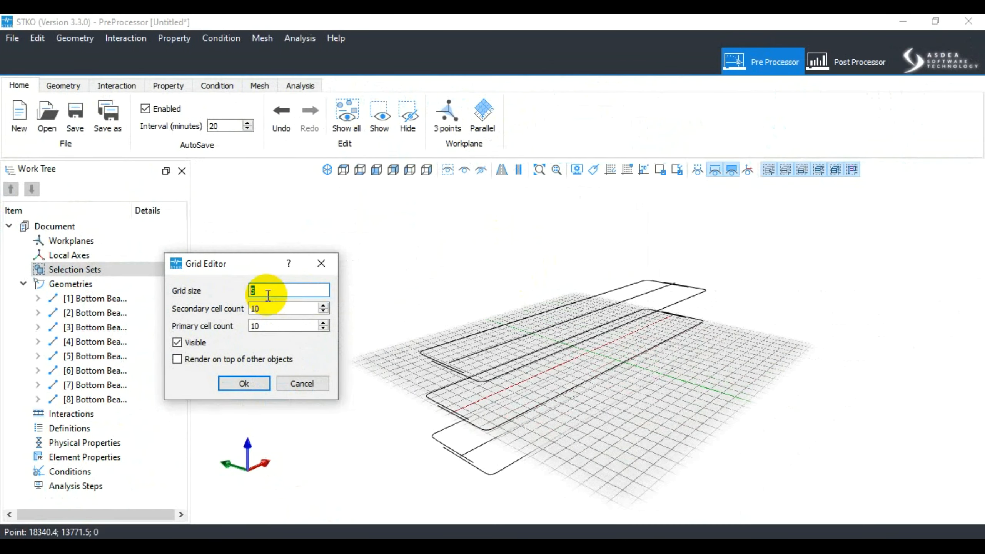
type("1")
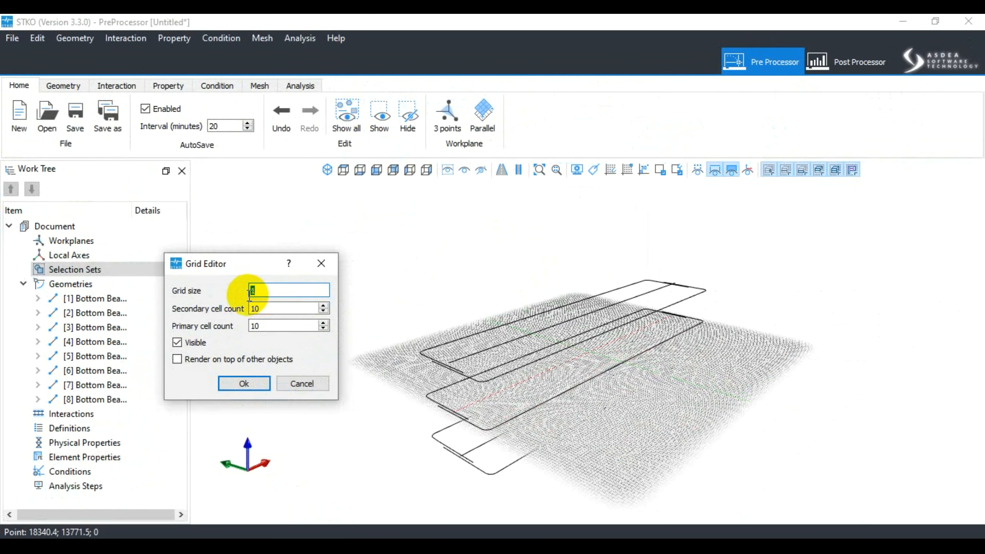
type("5")
key("BackSpace")
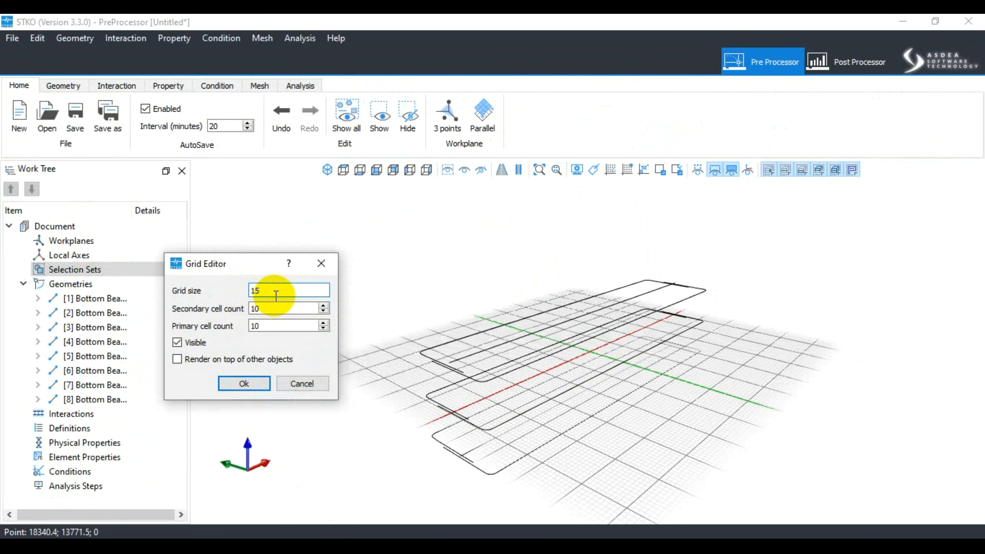
type("0")
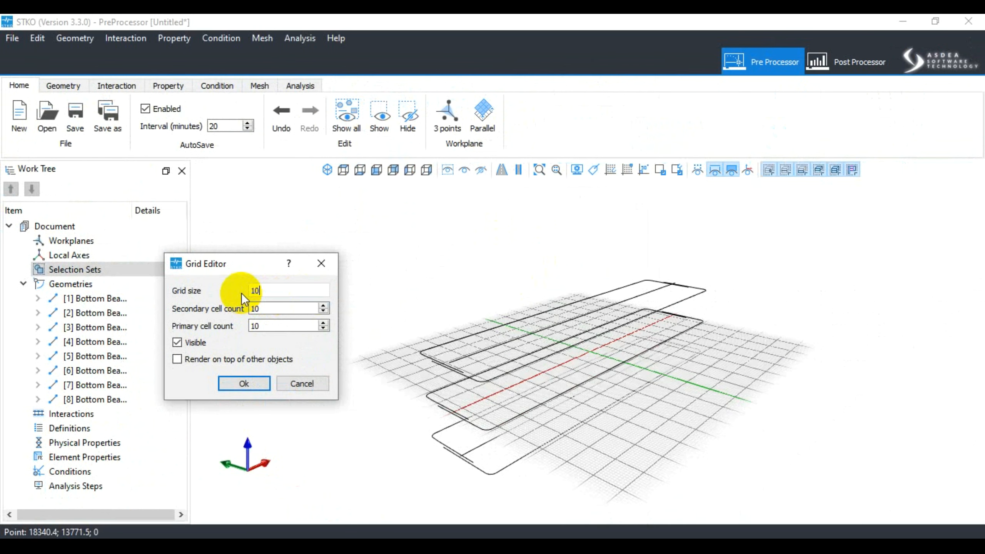
double_click(254, 290)
type("8")
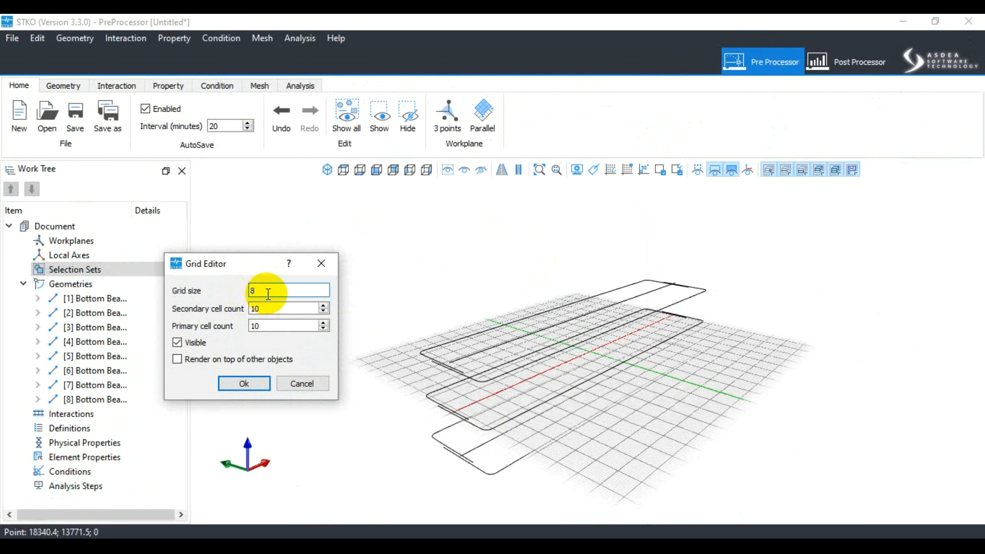
key("BackSpace")
type("10")
key("Tab")
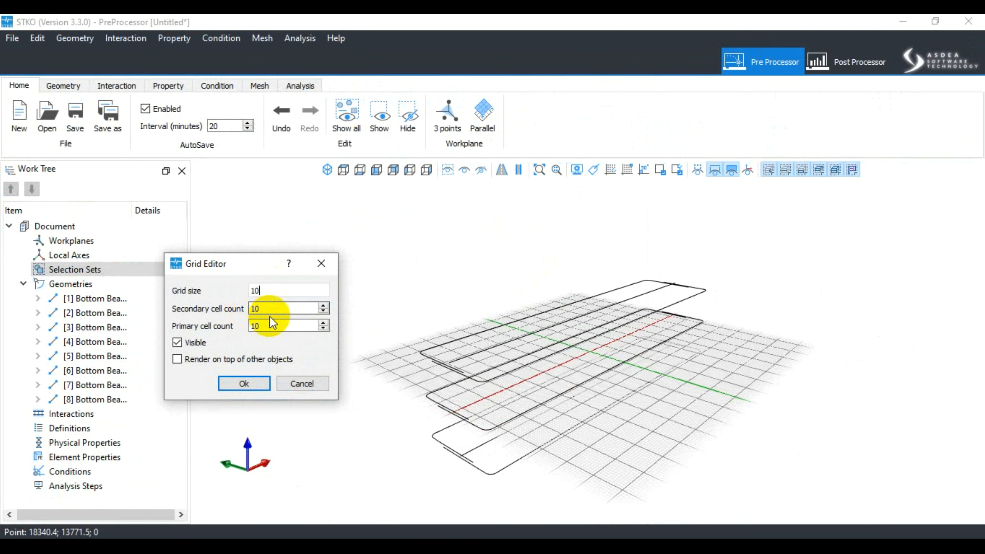
Step: Set the grid's secondary cell count to 5 and primary cell count to 5
type("5")
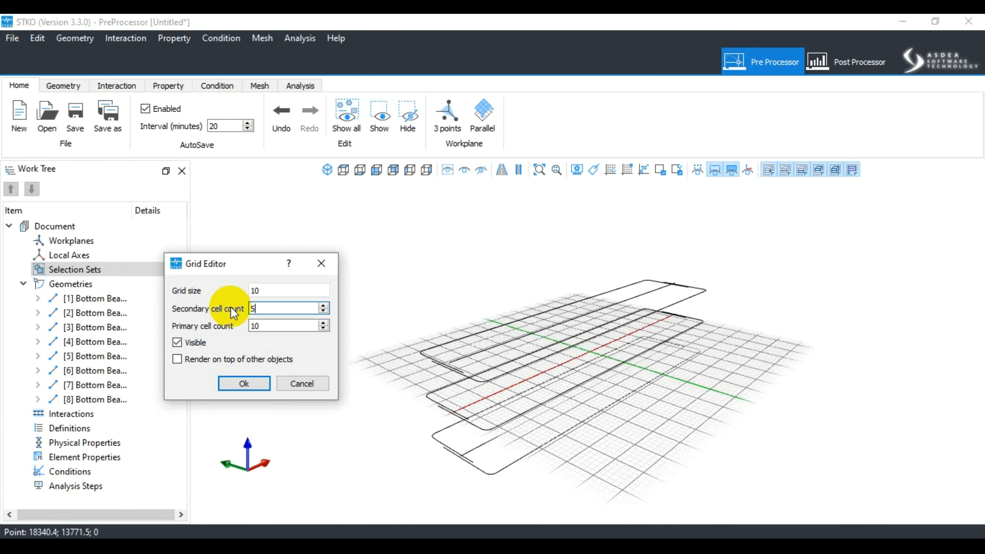
key("Tab")
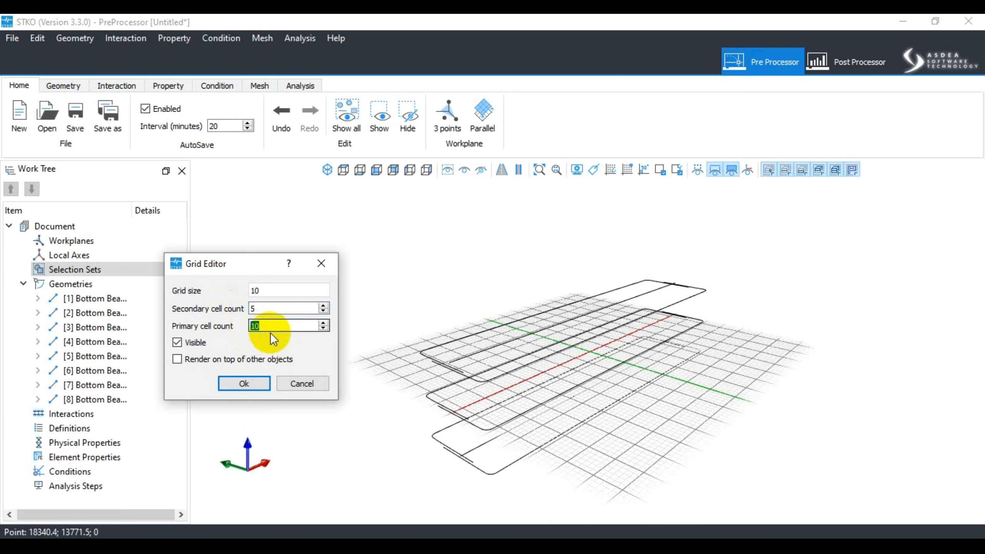
type("5")
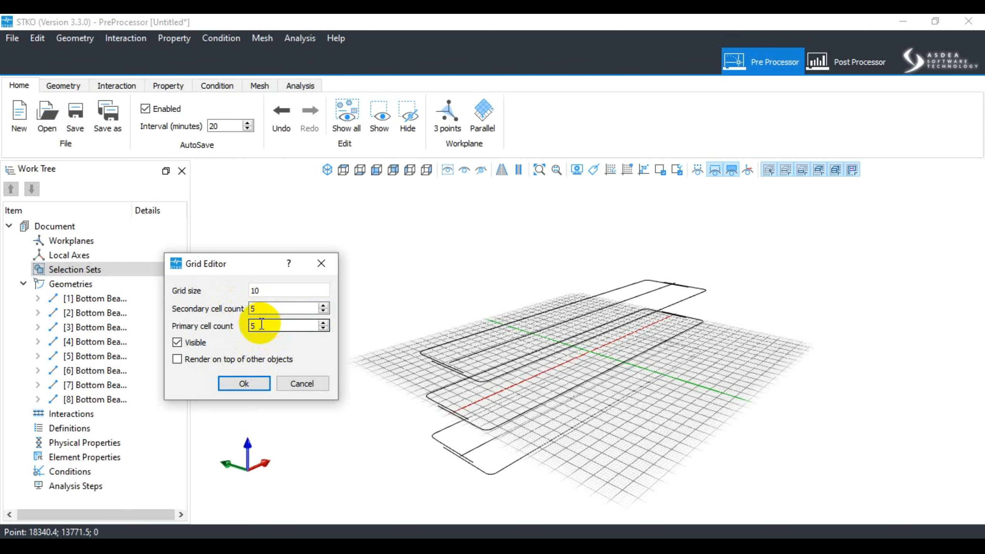
Step: Try rendering the grid on top of other objects, turn that option off, hide the grid and apply the settings
left_click(177, 361)
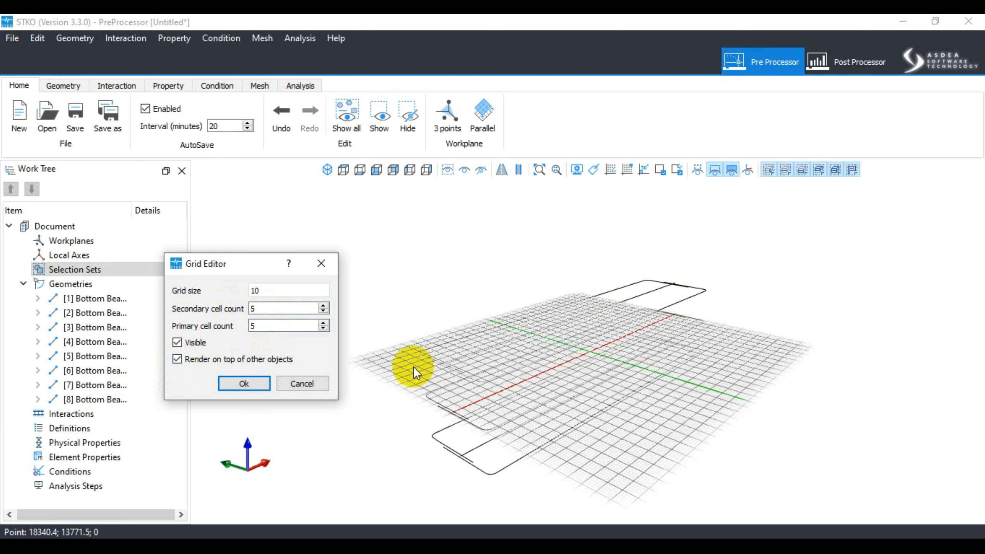
left_click(177, 359)
left_click(178, 341)
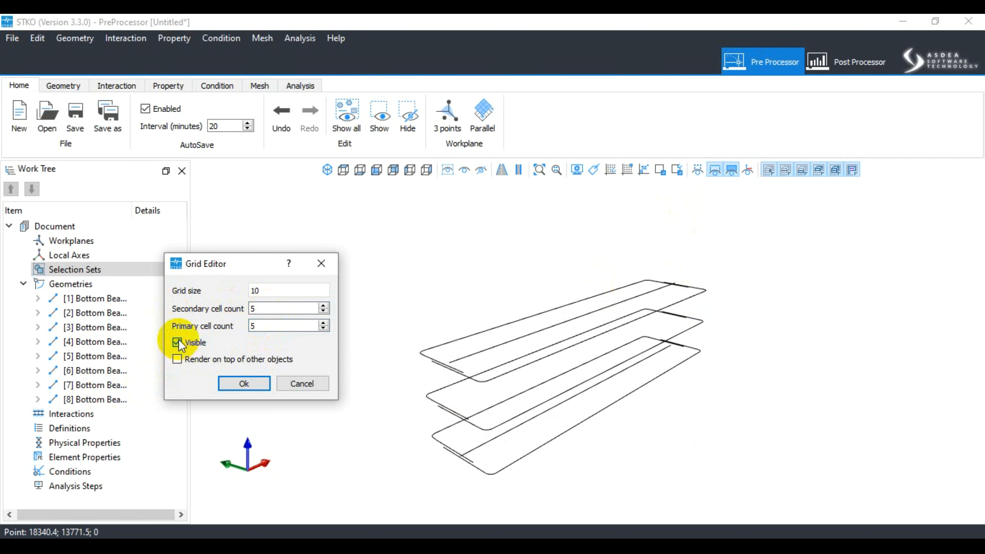
left_click(241, 384)
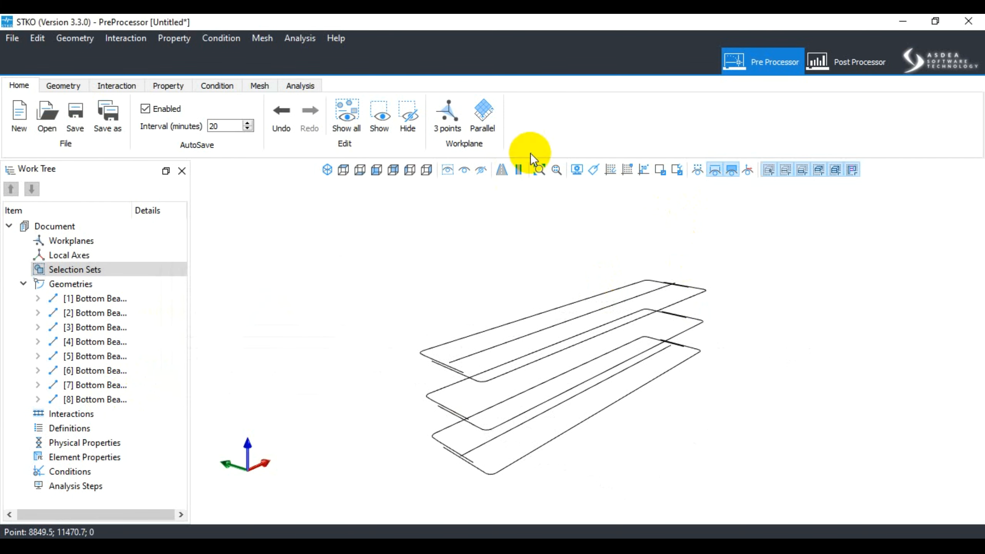
Step: Turn on the drawing aids next to the grid editor and try toggling object snap
left_click(646, 171)
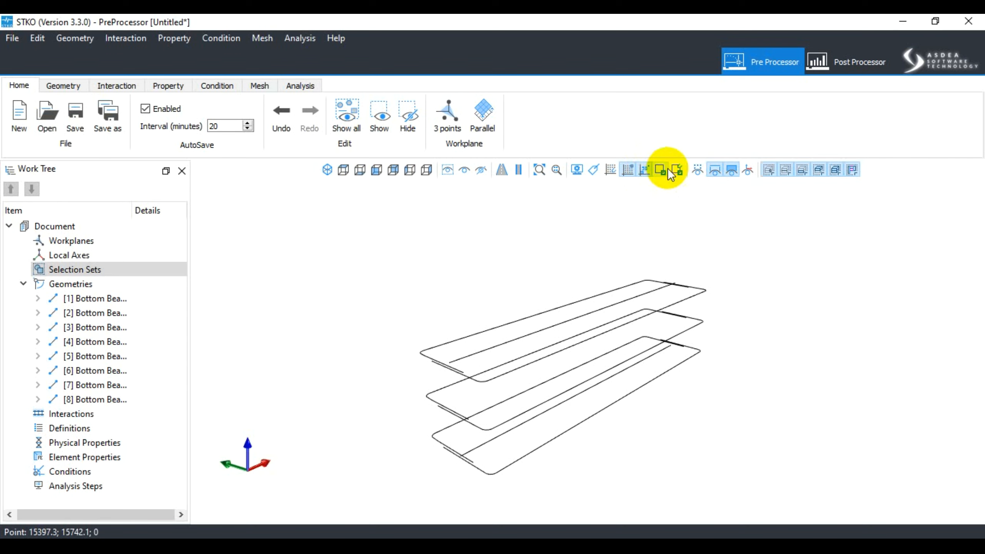
left_click(659, 170)
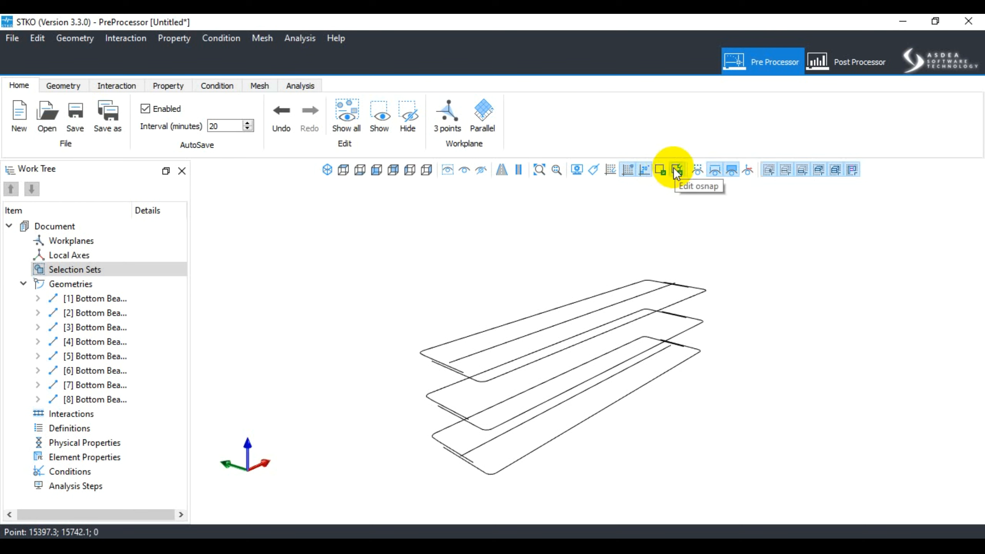
Step: Review the end point and mid point object snap settings, cancel the dialog, and show and hide the geometry vertices
left_click(677, 172)
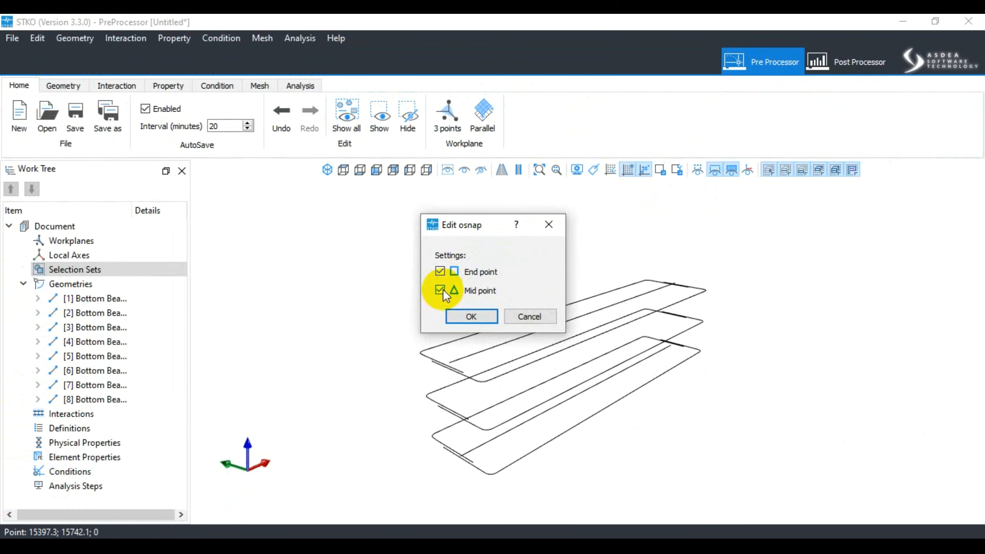
left_click(529, 316)
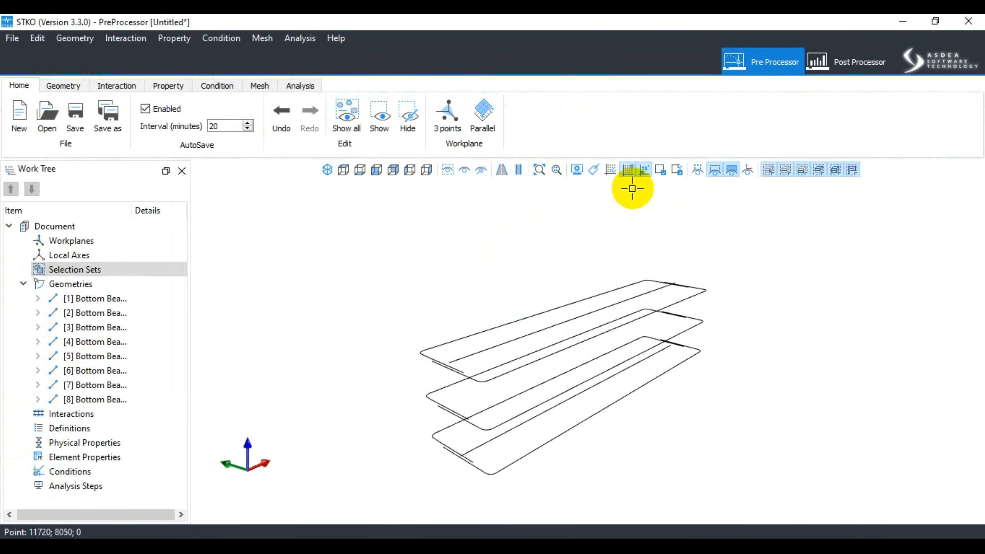
left_click(695, 169)
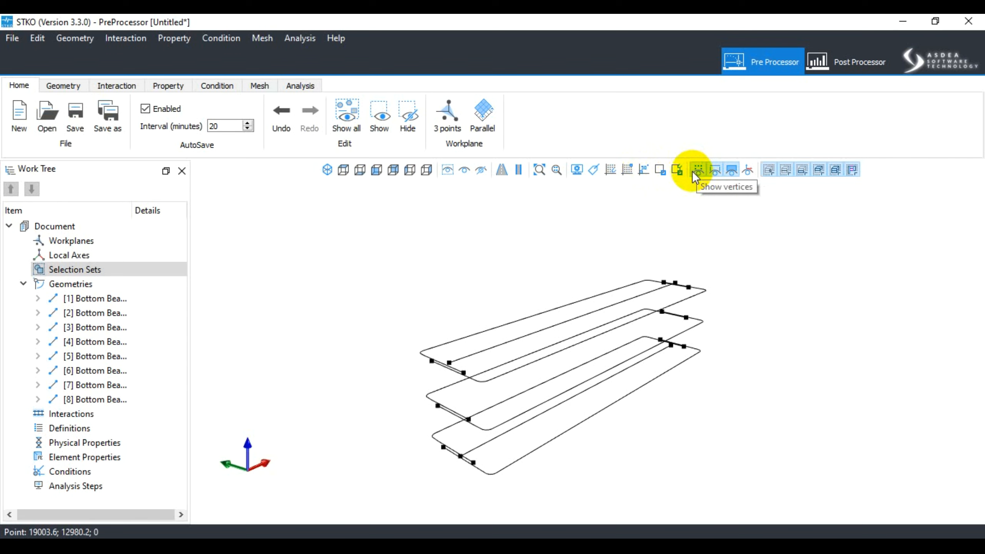
left_click(693, 172)
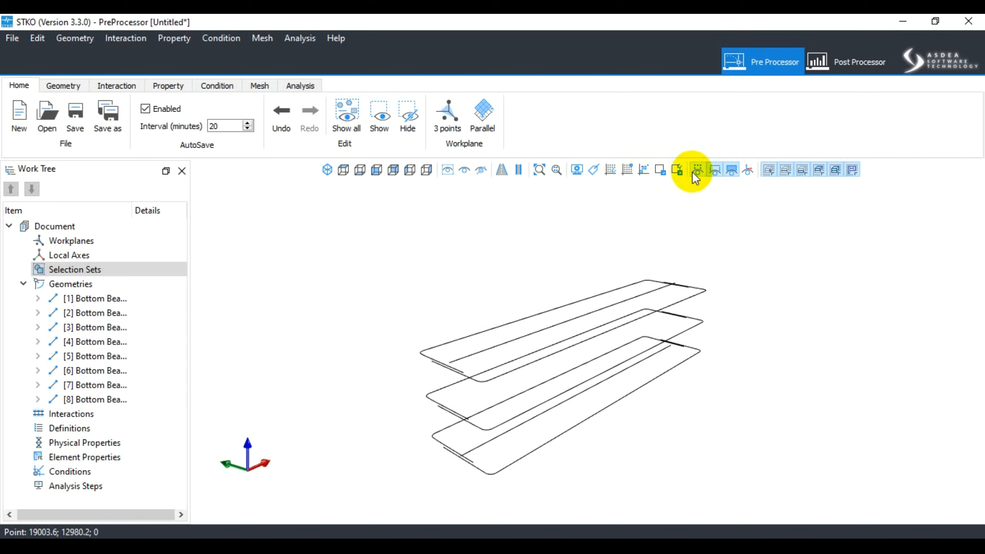
Step: Try hiding and restoring the geometry edges several times, and show and hide the local axes
left_click(712, 169)
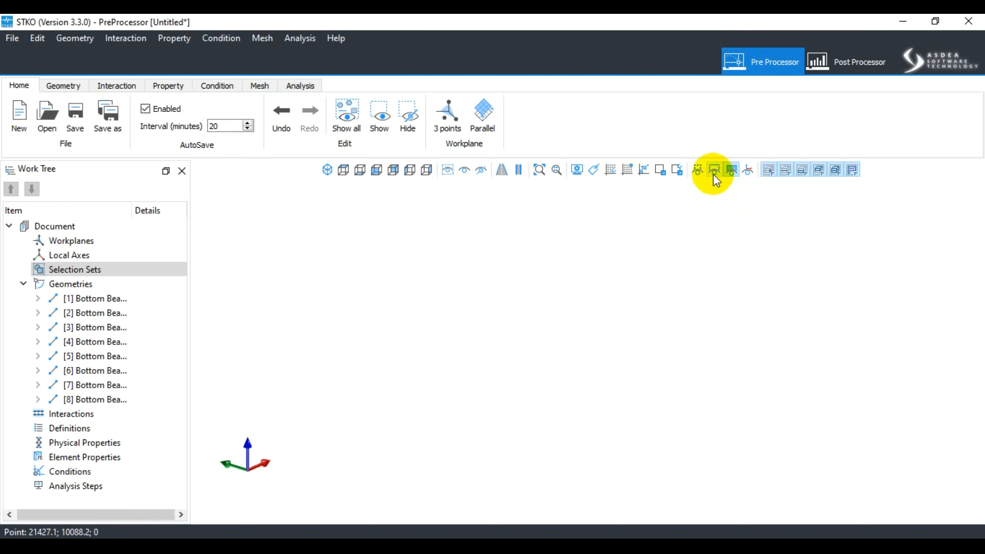
left_click(715, 172)
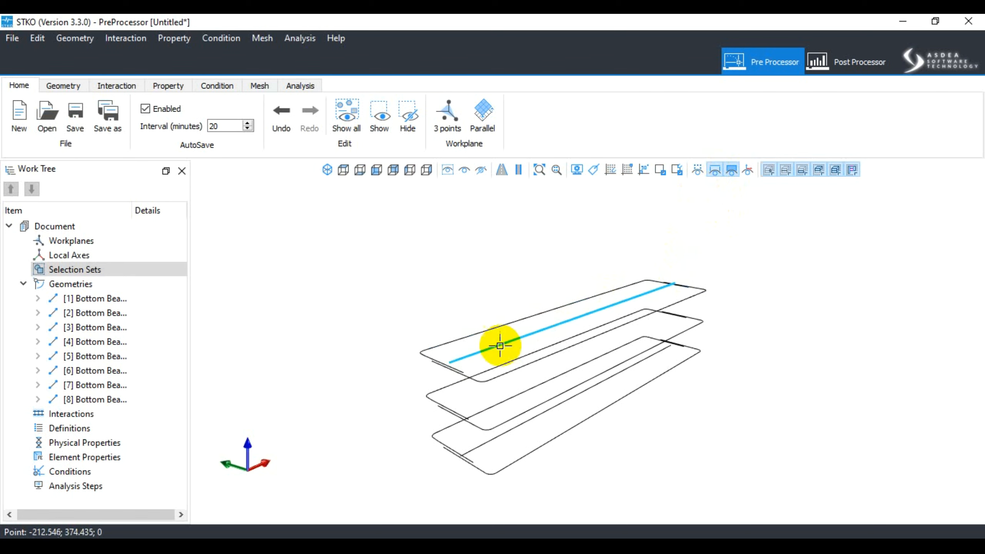
left_click(715, 171)
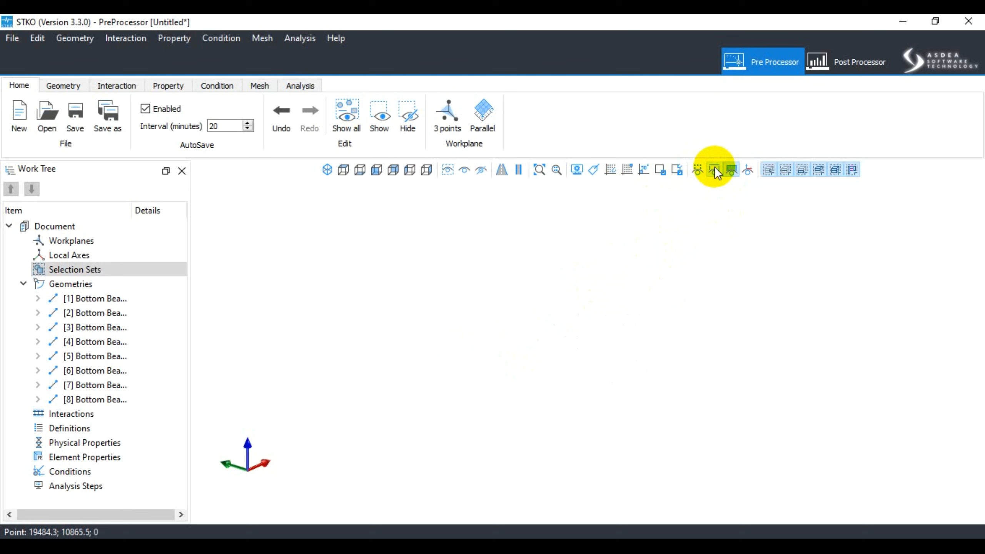
left_click(714, 171)
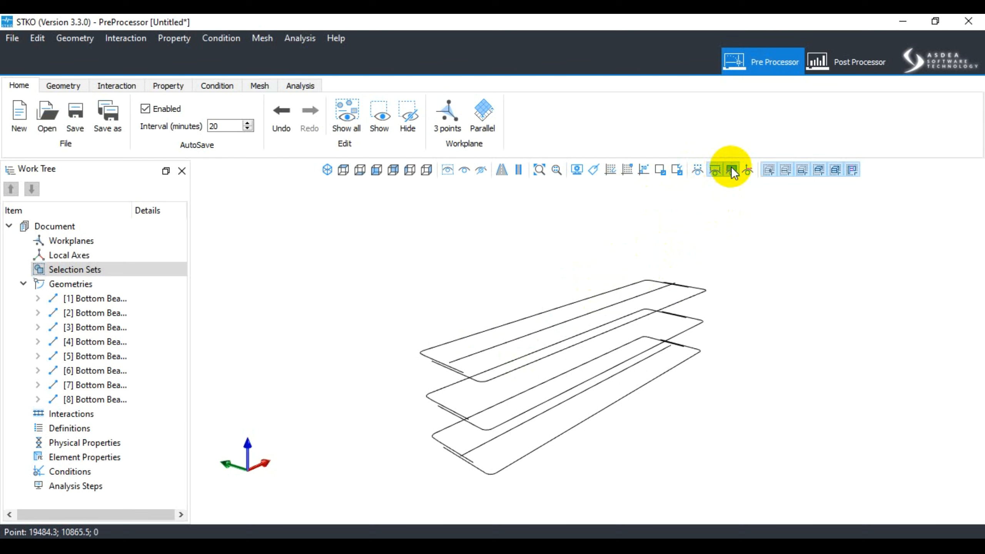
left_click(715, 171)
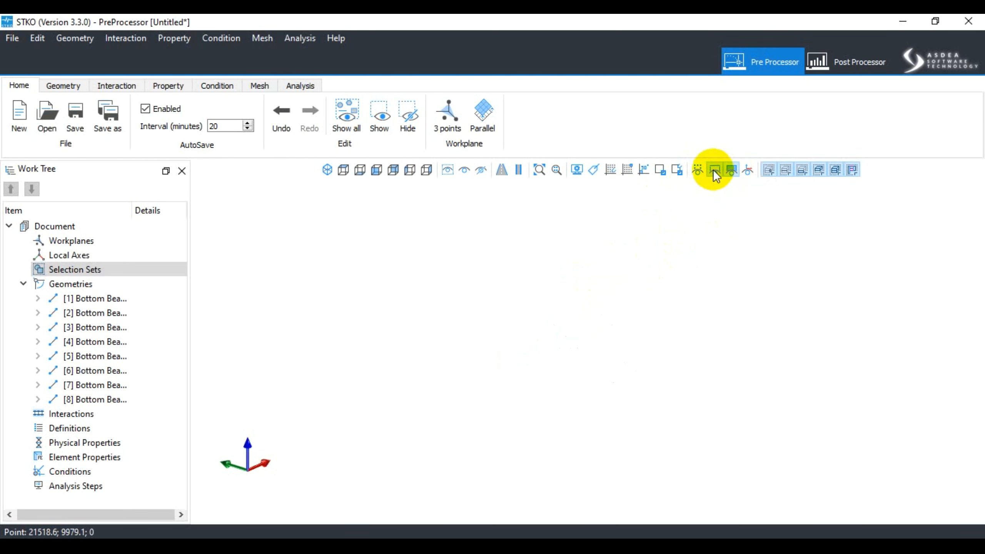
left_click(713, 170)
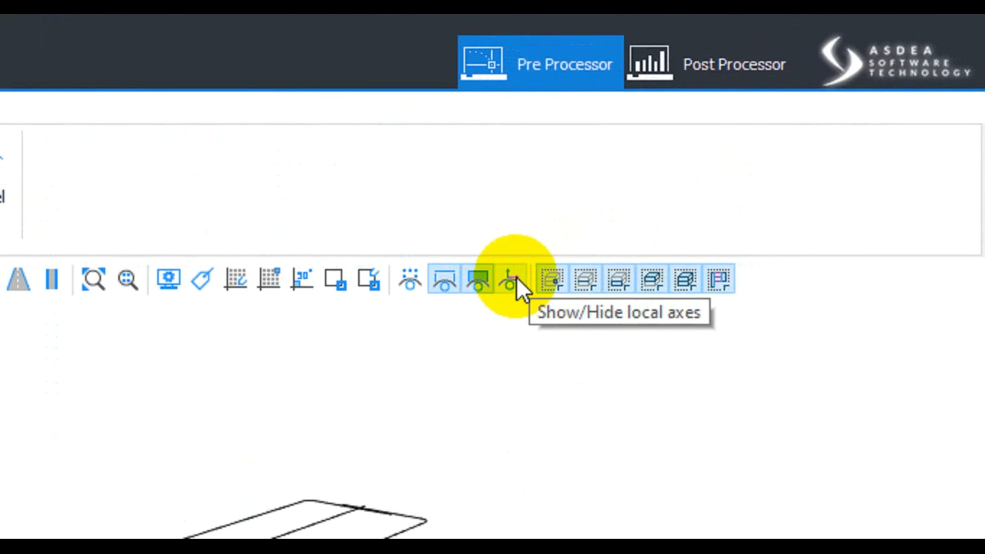
left_click(511, 279)
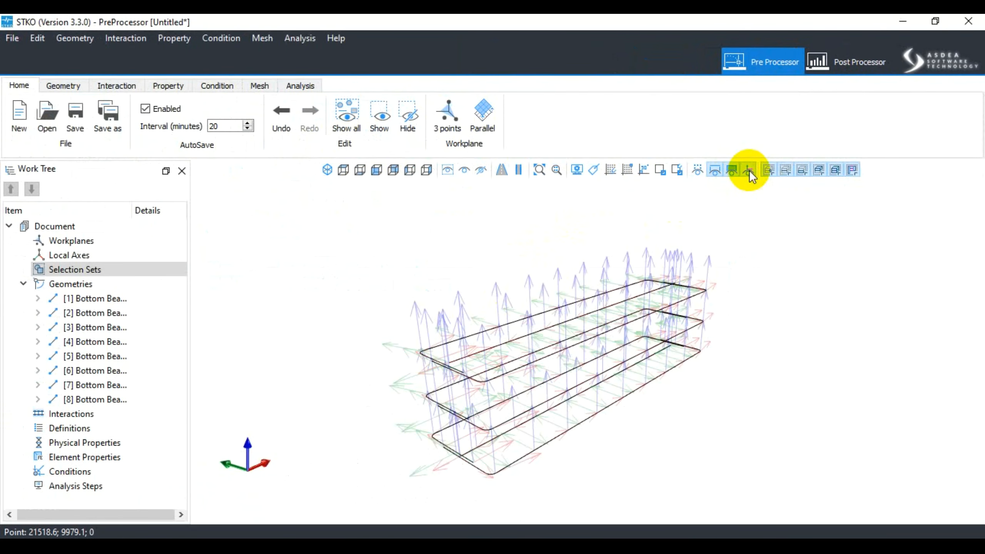
left_click(749, 171)
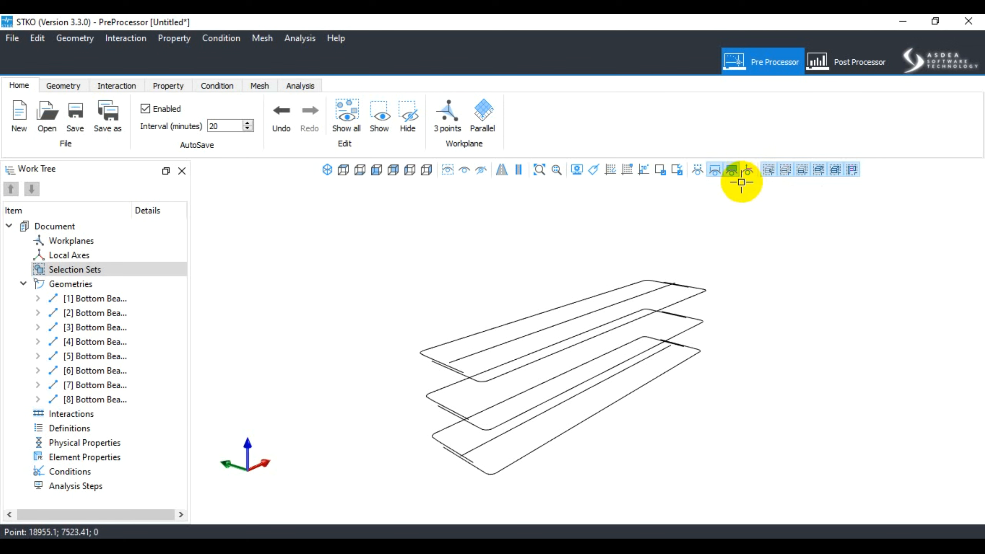
Step: Select an outer bar of the upper layer and visit the Post Processor before returning to the Pre Processor
left_click(601, 295)
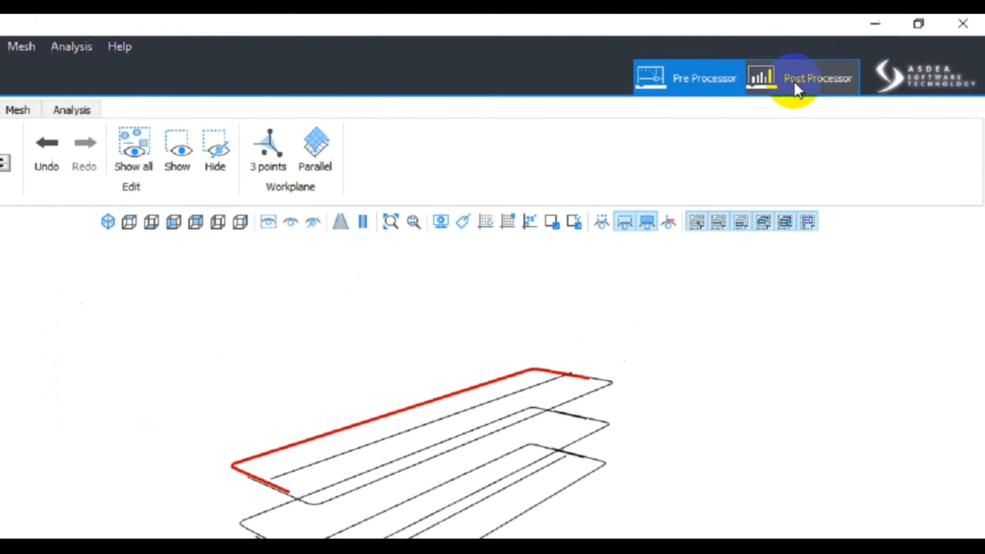
left_click(700, 116)
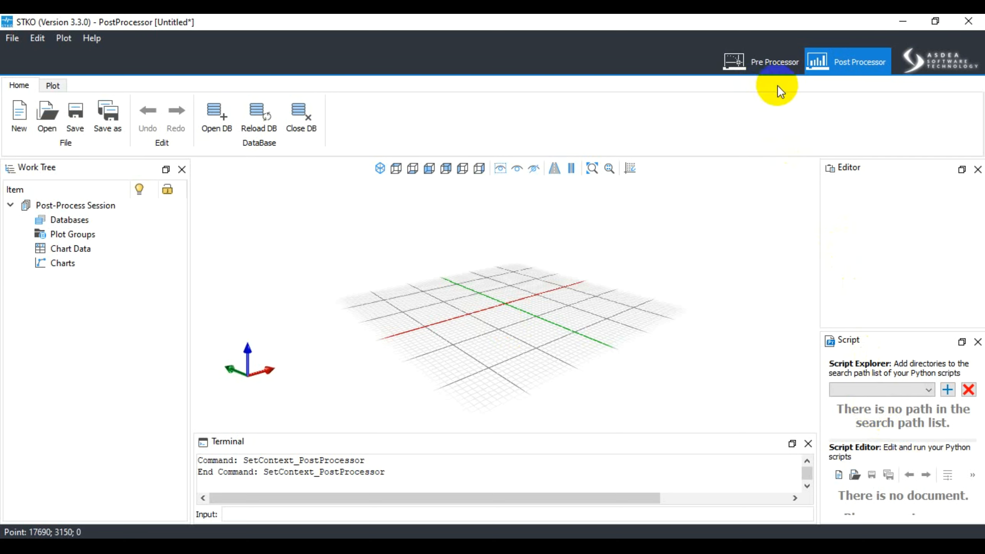
left_click(750, 60)
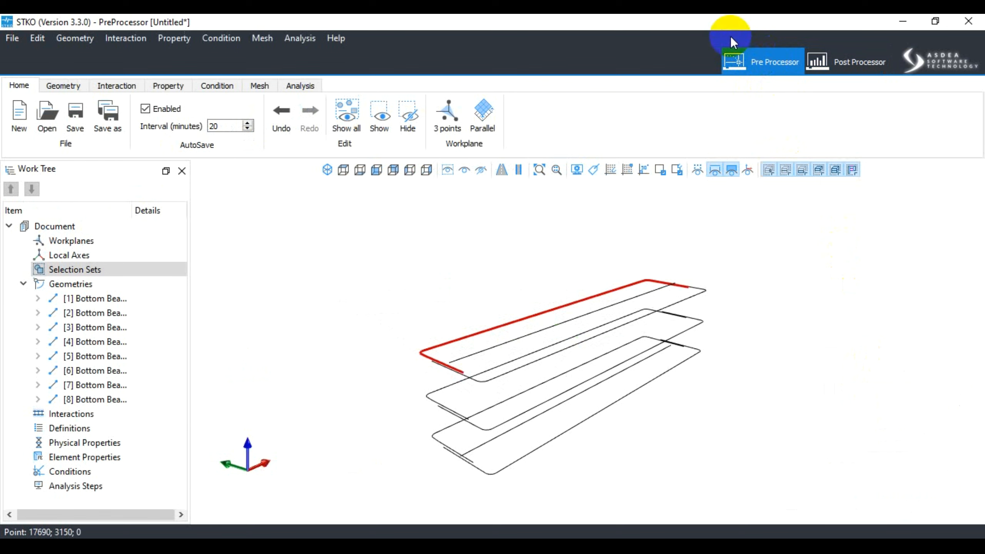
Step: Show the Script, Terminal and Editor panels, and open and cancel the directory selection for the script search path
right_click(362, 83)
left_click(398, 136)
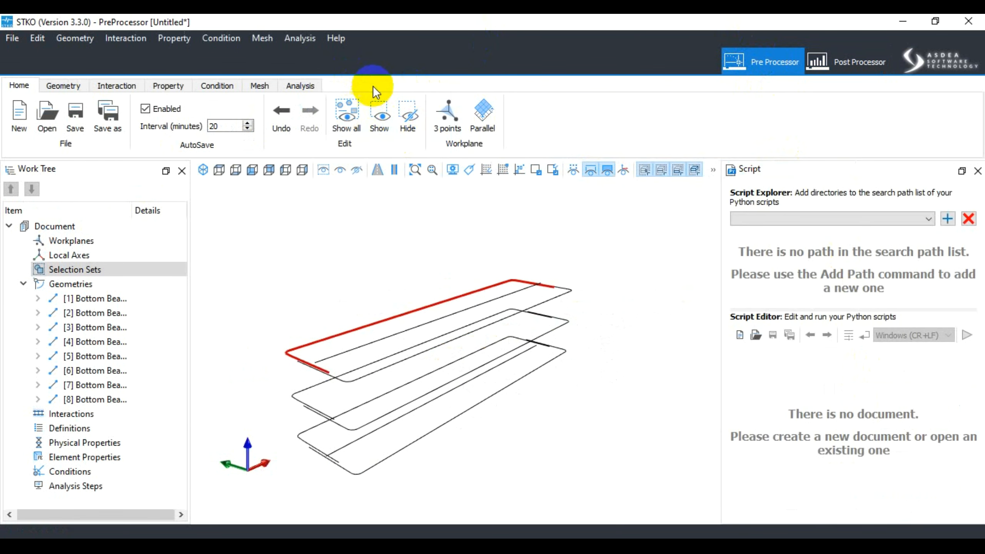
right_click(373, 83)
left_click(407, 125)
right_click(387, 80)
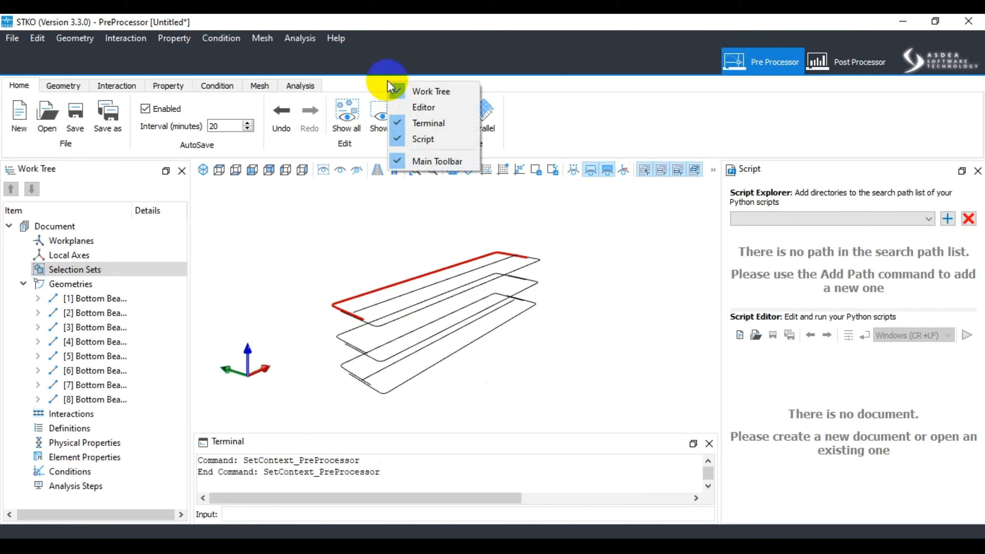
left_click(404, 106)
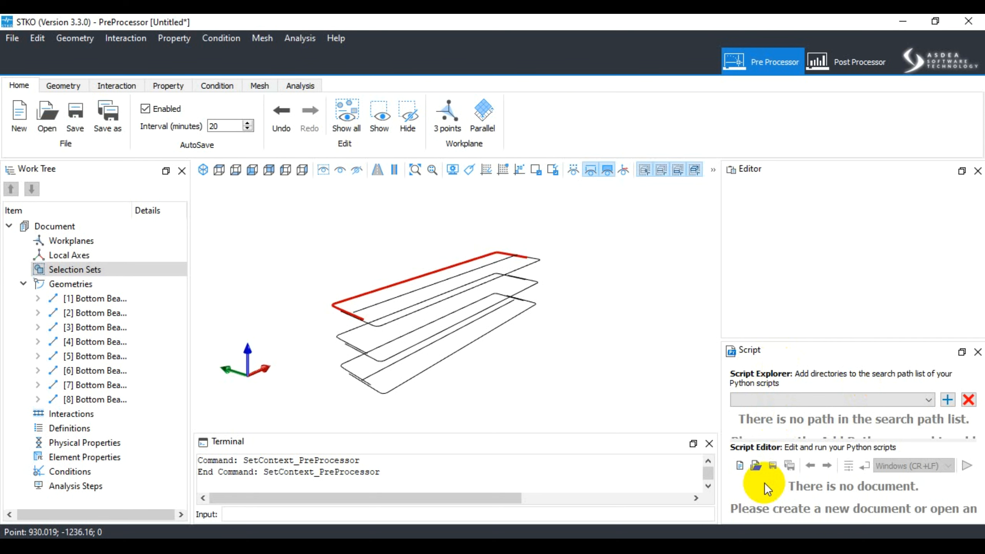
left_click(948, 399)
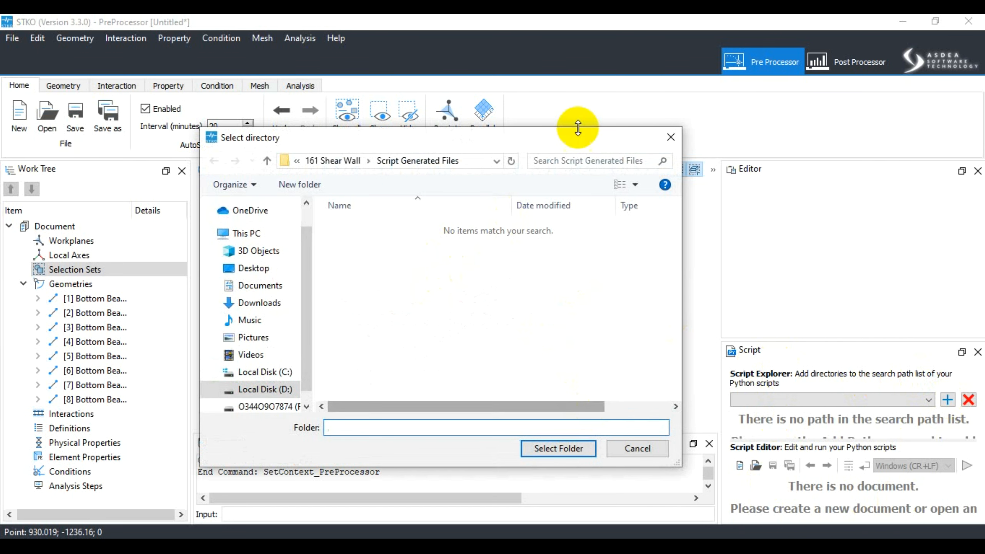
left_click(671, 137)
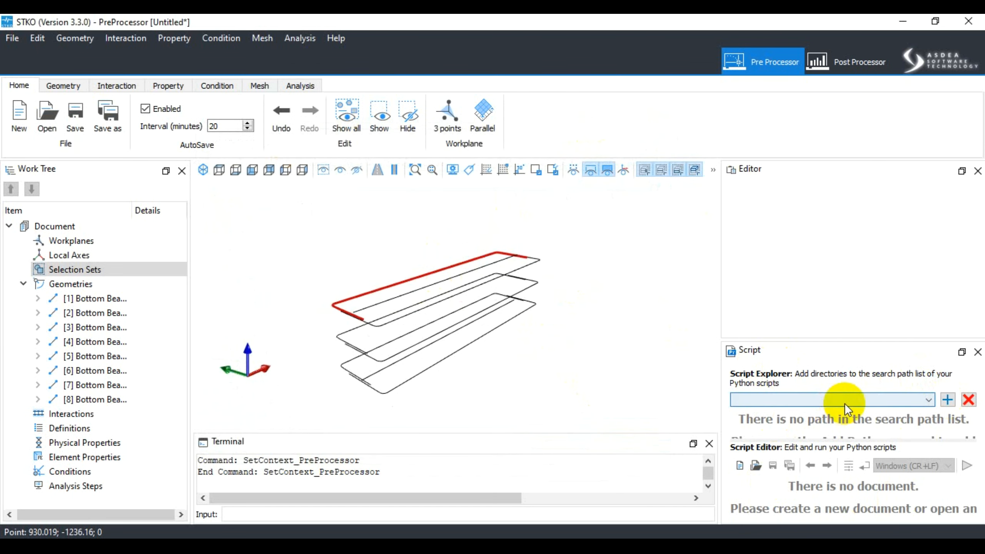
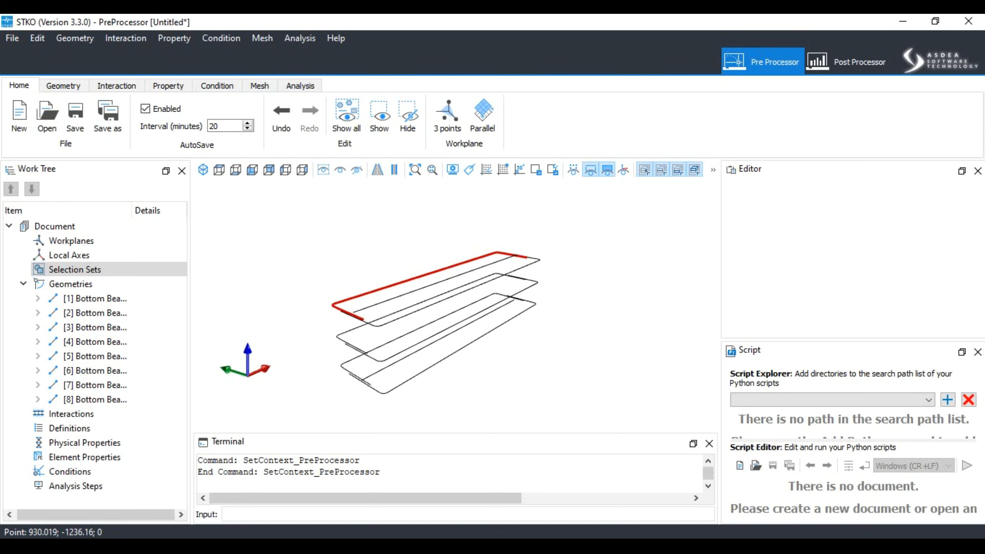
Step: Add the two remaining bars of the upper layer to the selection and turn off the selection filters
left_click(488, 281)
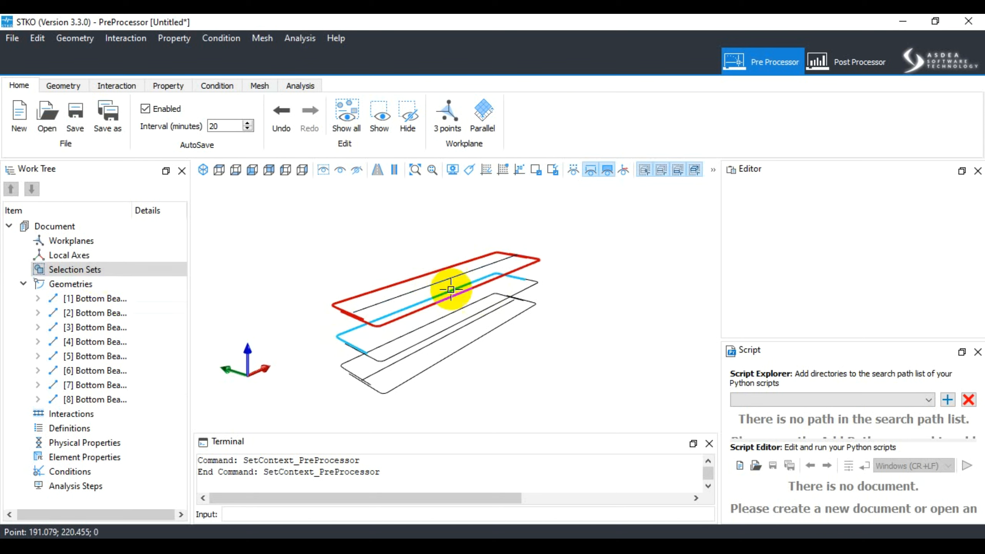
left_click(441, 285)
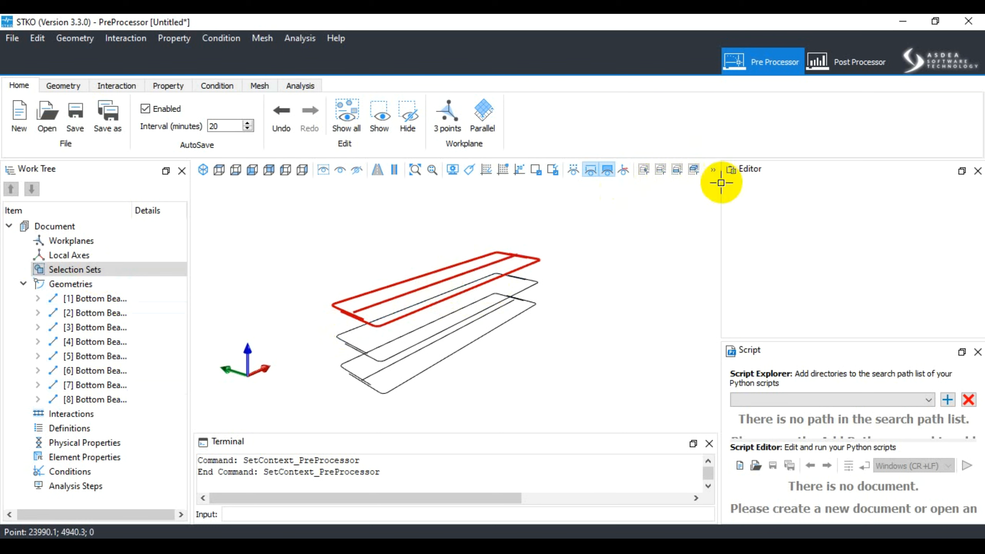
left_click(712, 171)
left_click(676, 187)
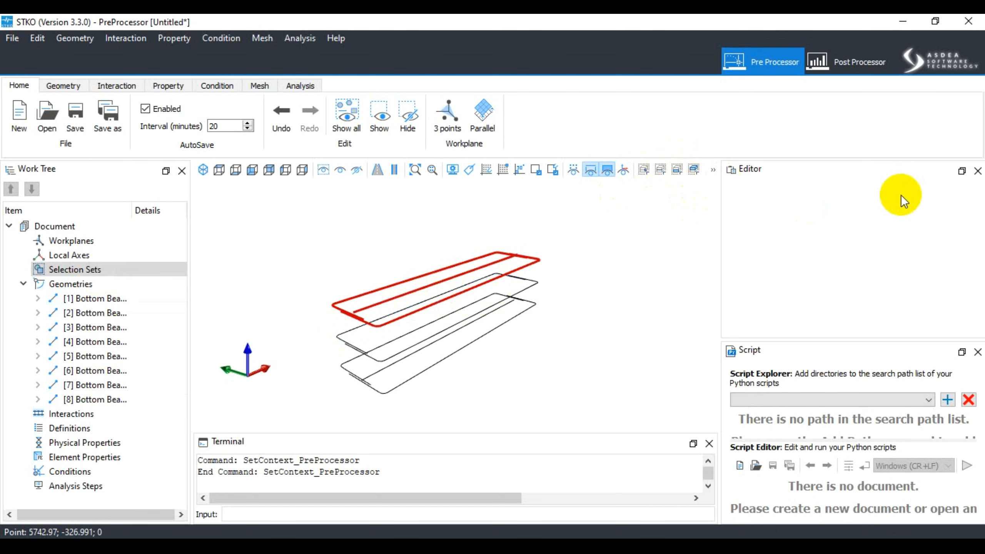
Step: Close the Editor and Script panels and clear the bar selection
left_click(978, 171)
left_click(978, 171)
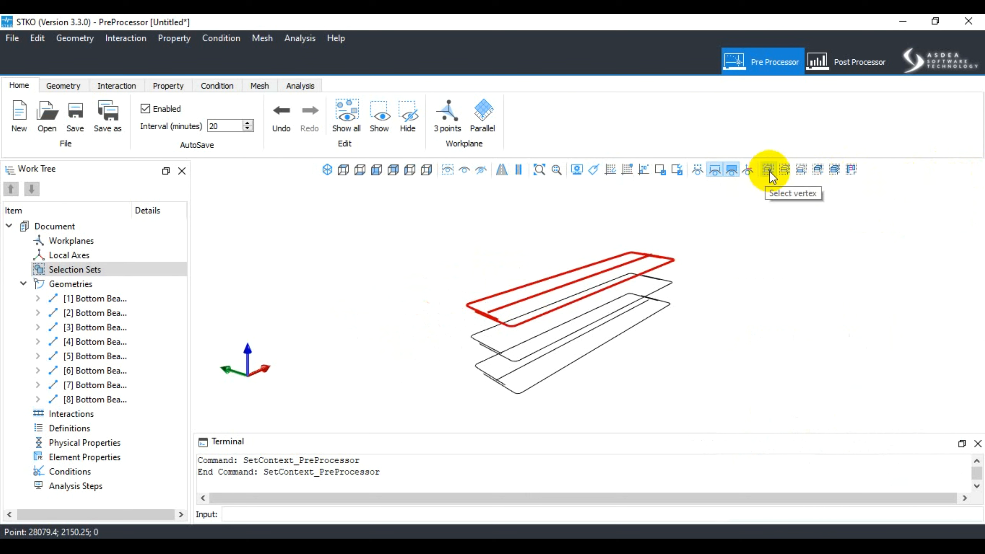
left_click(751, 227)
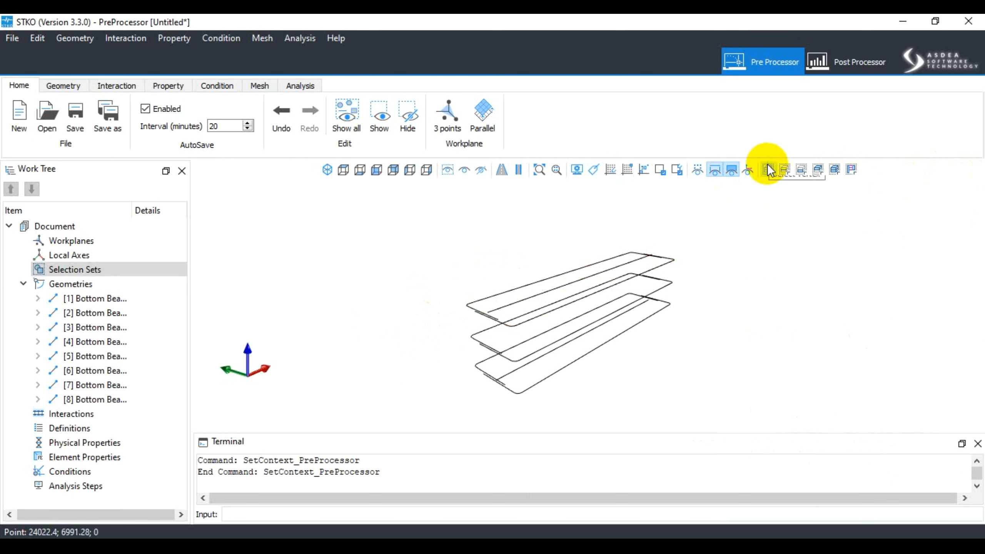
Step: Try to window-select the bar ends with all selection filters turned off
middle_click_drag(479, 288, 525, 326)
scroll(506, 309, "up", 6)
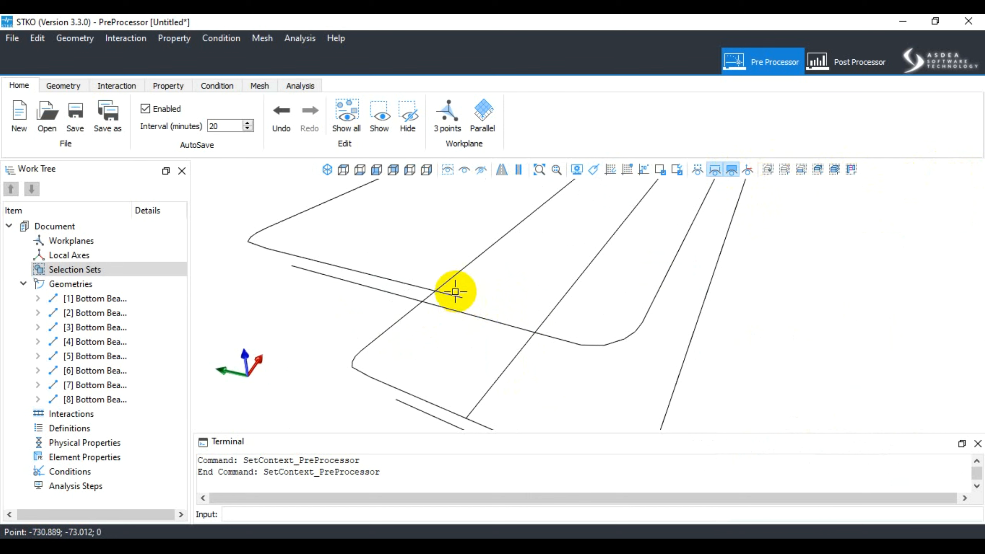
scroll(451, 330, "down", 5)
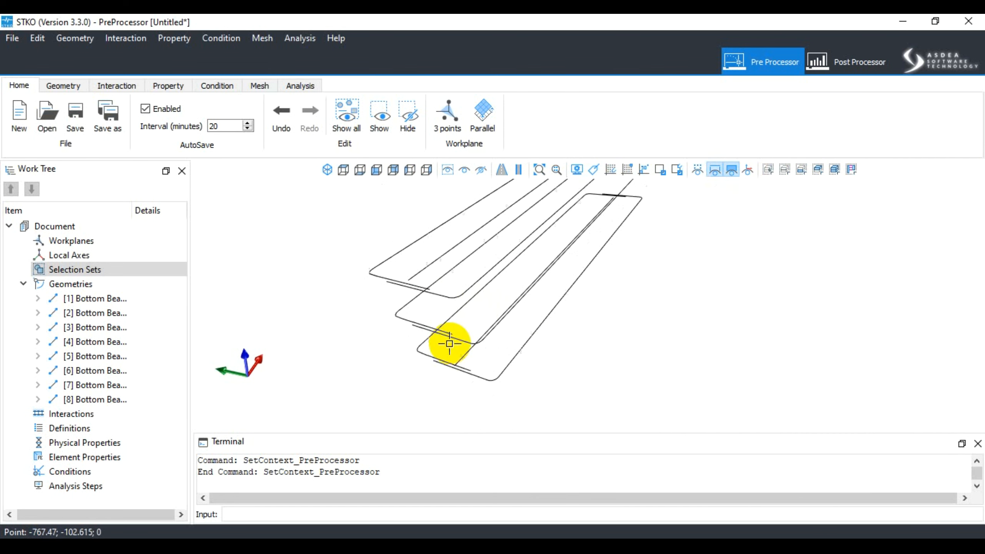
left_click_drag(495, 223, 446, 312)
left_click_drag(451, 229, 419, 298)
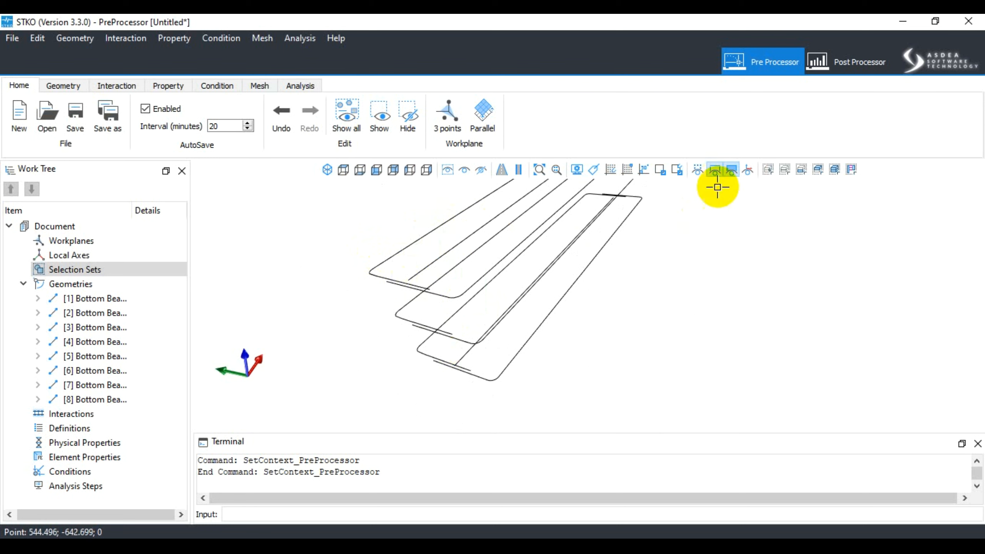
Step: Enable vertex, edge and face selection, and select the middle bar of the upper layer
left_click(769, 170)
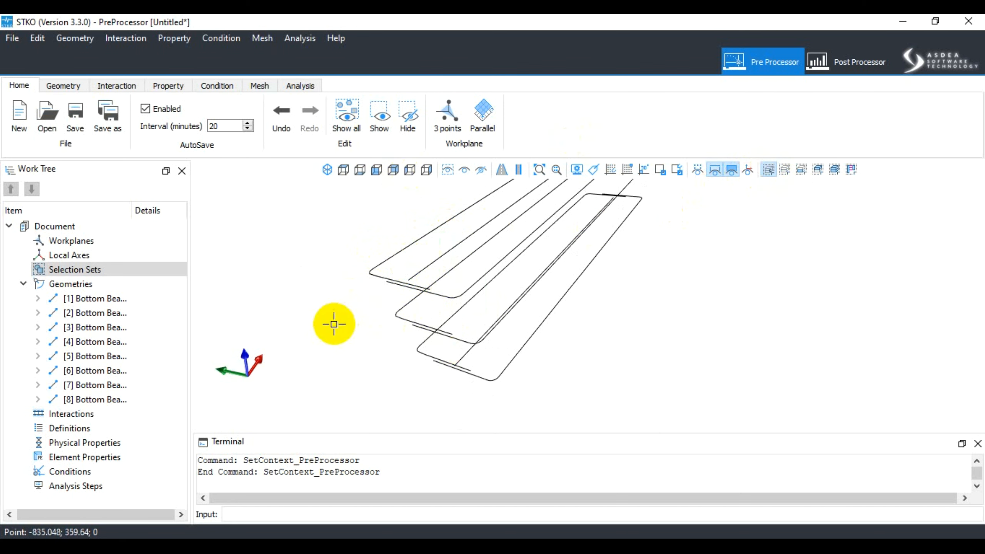
left_click(785, 170)
left_click(440, 255)
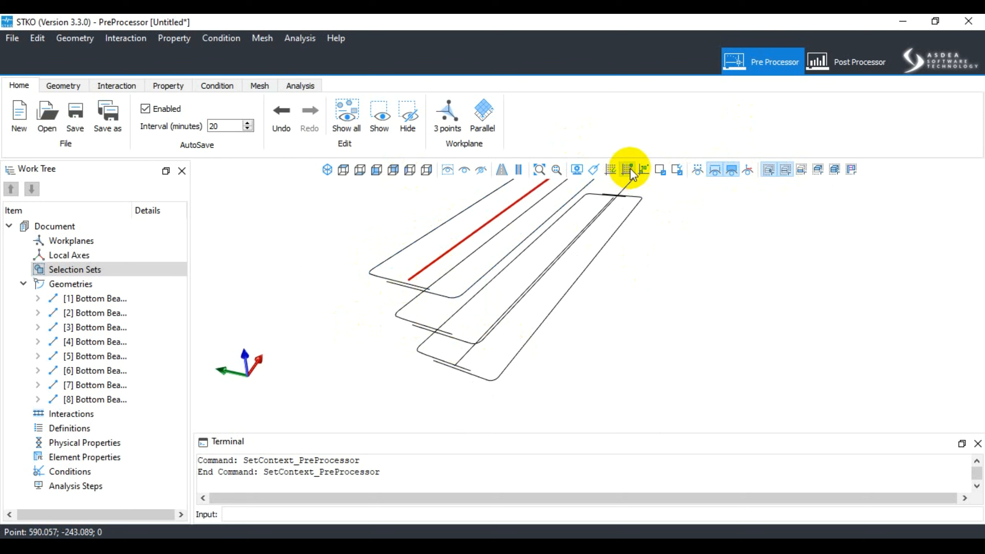
left_click(801, 171)
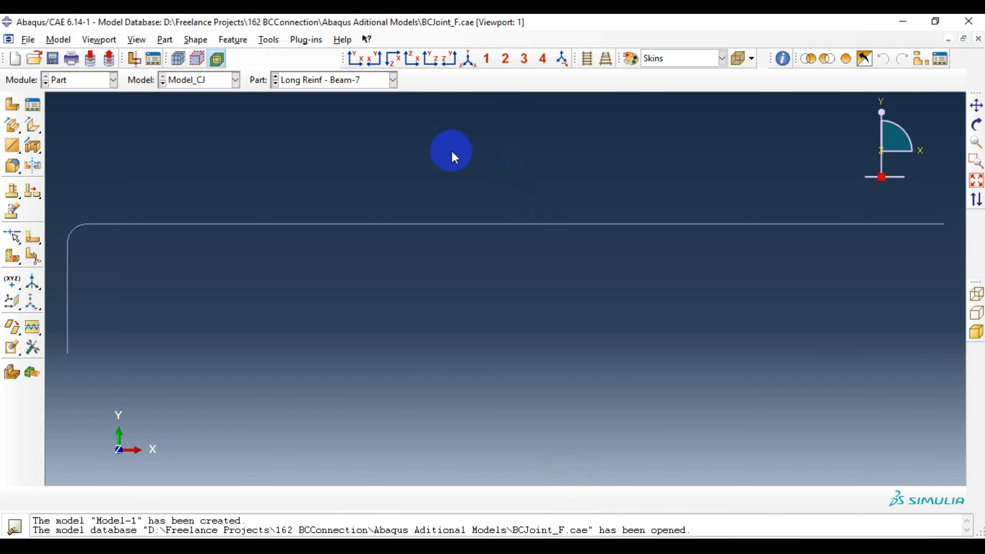
Step: Switch to Abaqus/CAE and display the complete BColJointWithSteelPlates part
left_click(344, 80)
scroll(356, 120, "up", 2)
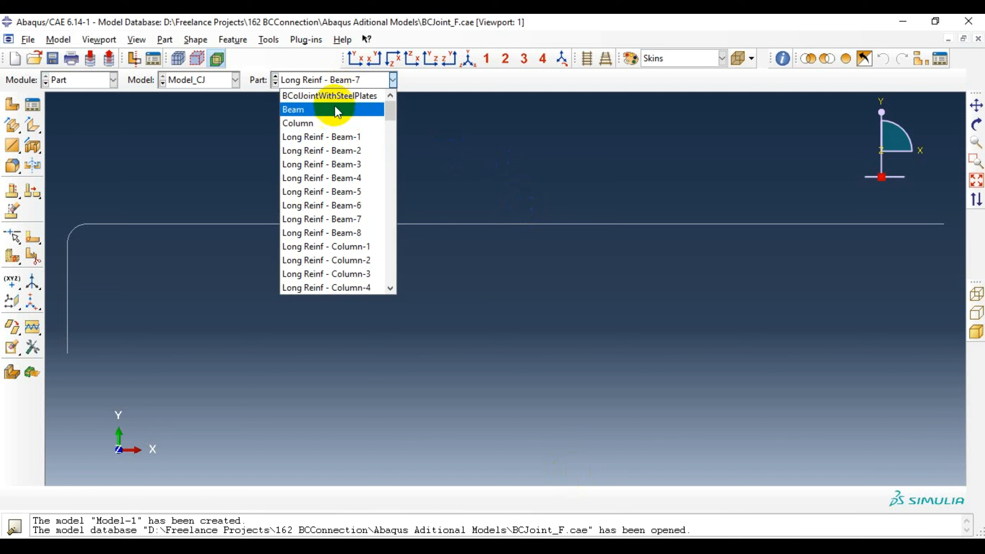
left_click(334, 95)
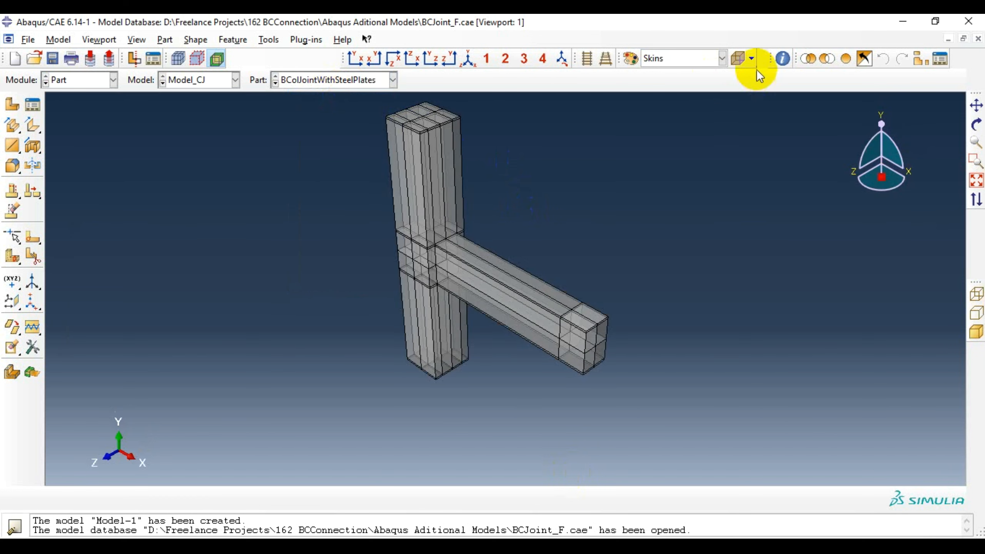
left_click(847, 58)
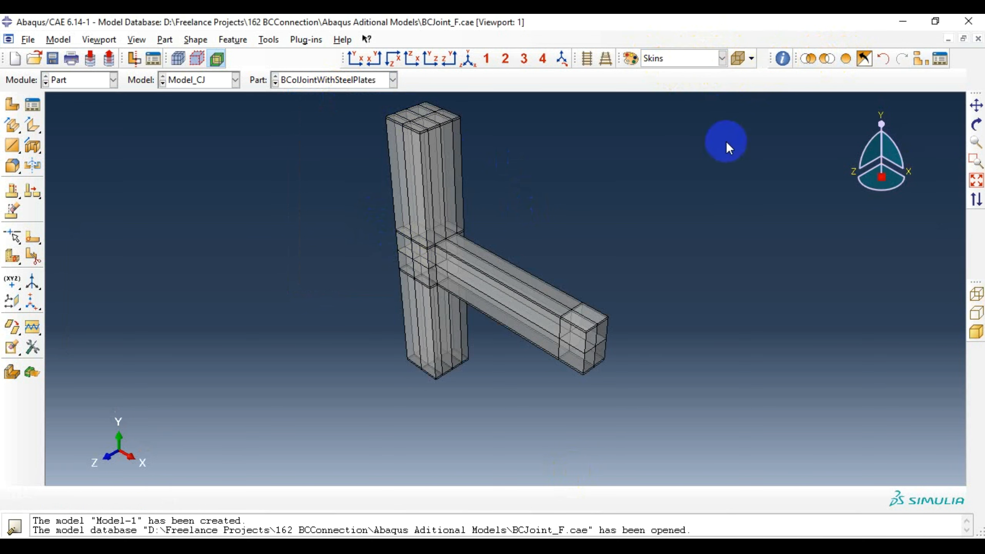
Step: Switch the joint model's color coding from skins to part defaults
left_click(679, 58)
left_click(671, 73)
scroll(493, 248, "down", 2)
scroll(520, 301, "up", 4)
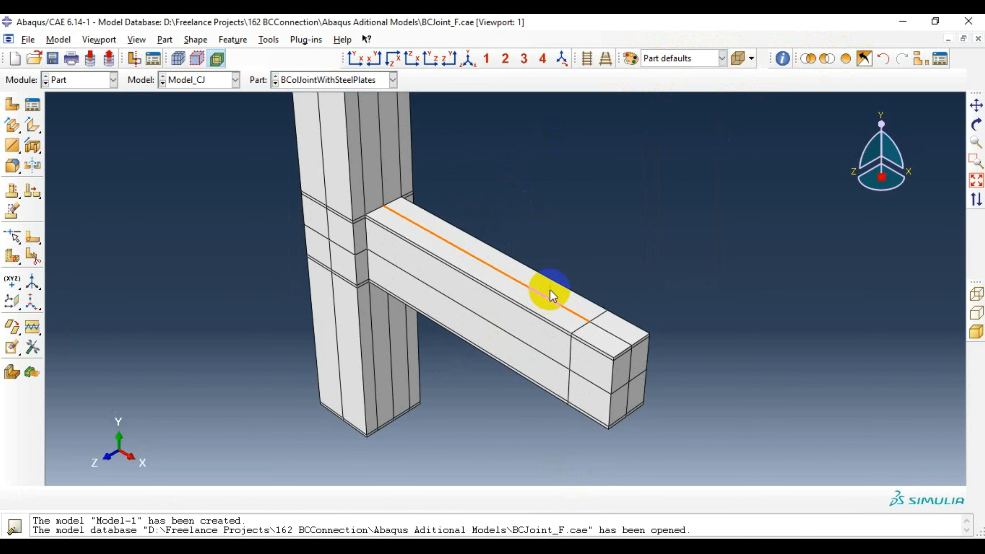
Step: Select the top faces of the horizontal beam together, adding each face to the selection, and clear the selection
left_click(550, 290)
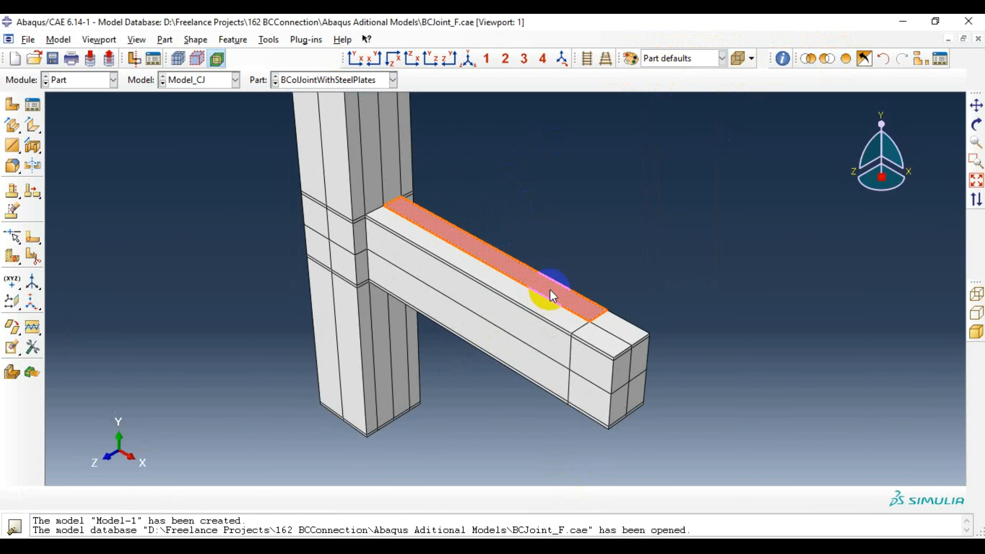
left_click(546, 311, "shift")
left_click(602, 335, "shift")
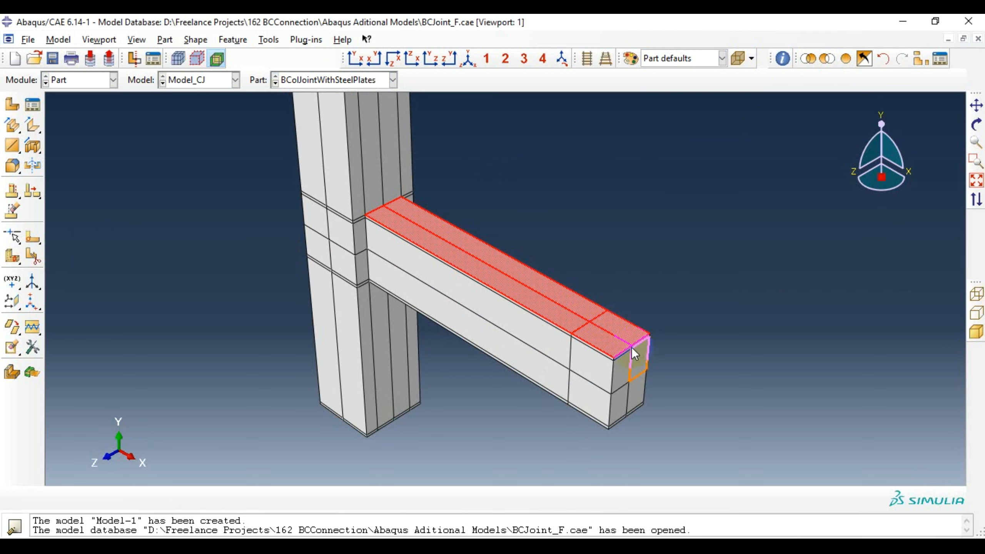
left_click(631, 346, "shift")
left_click(591, 322, "shift")
left_click(635, 282)
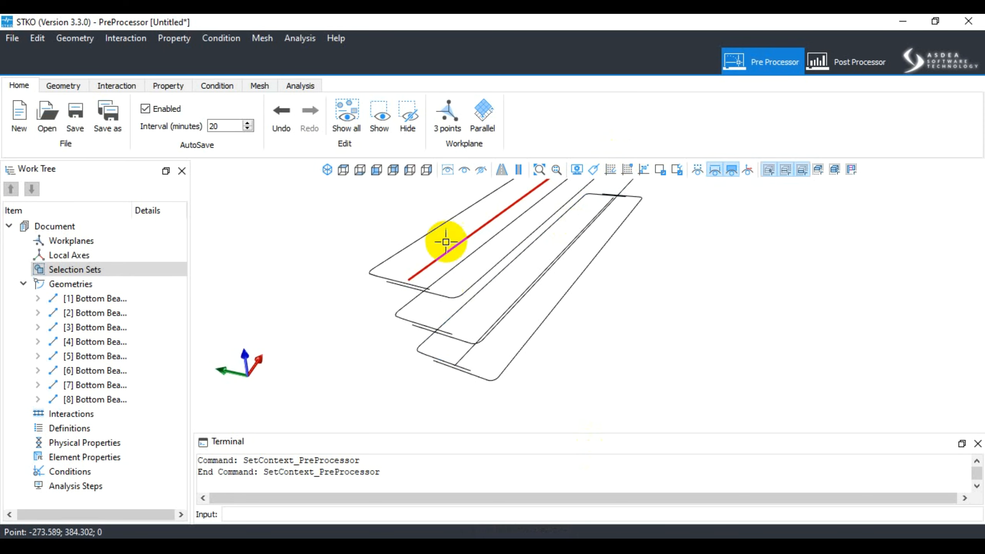
Step: Back in STKO, add the outer bar of the upper layer to the selection, window-select around the bar ends, and clear the selection
left_click(427, 233)
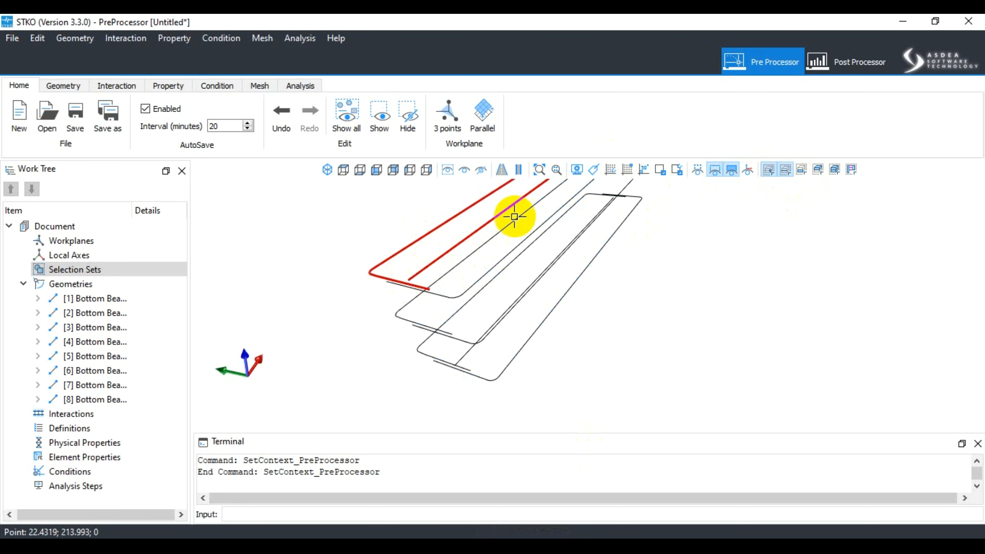
left_click_drag(514, 216, 298, 329)
key("Escape")
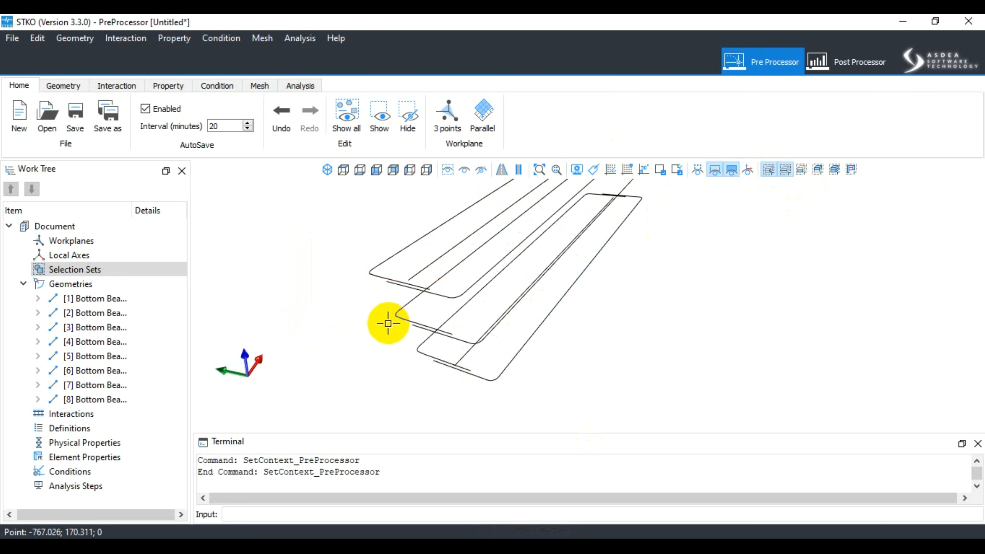
Step: Turn on the label display and select the outer bent bar of the middle group
scroll(384, 323, "down", 3)
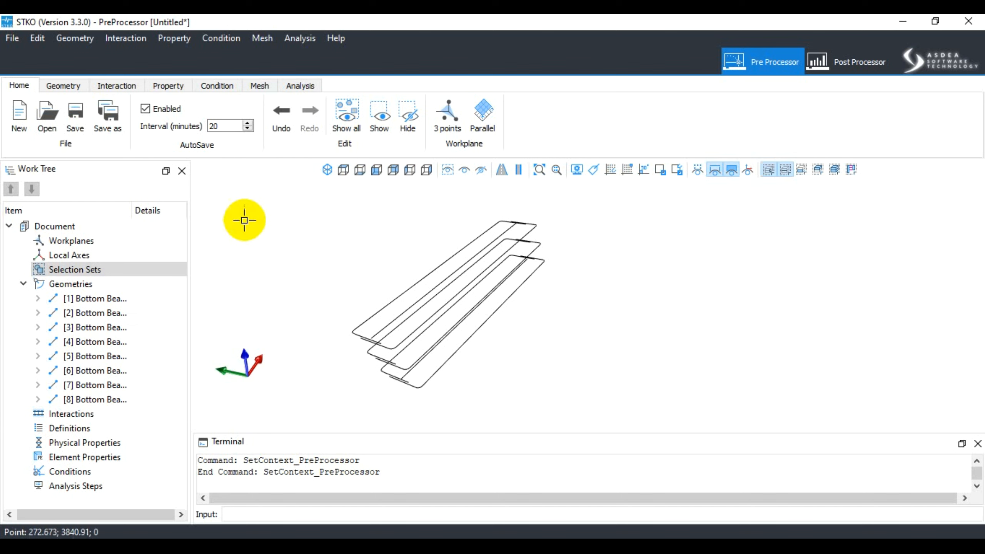
left_click(592, 171)
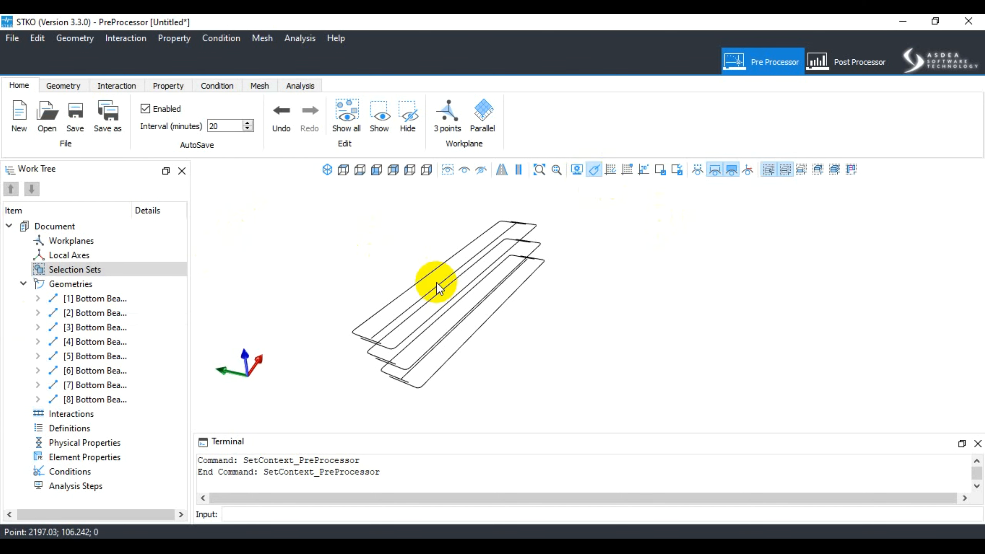
left_click(381, 339)
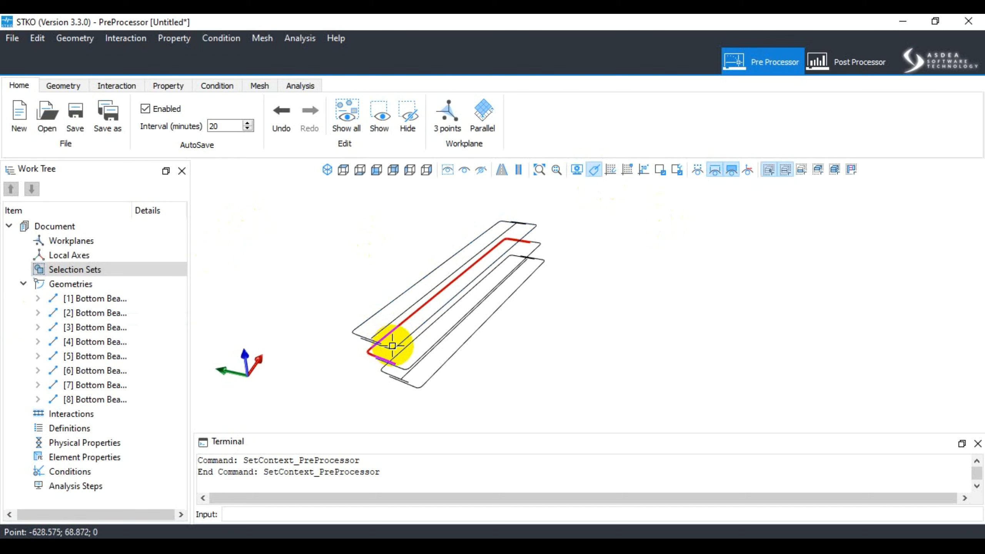
Step: Review the label settings in the display options and close them without changes
left_click(577, 170)
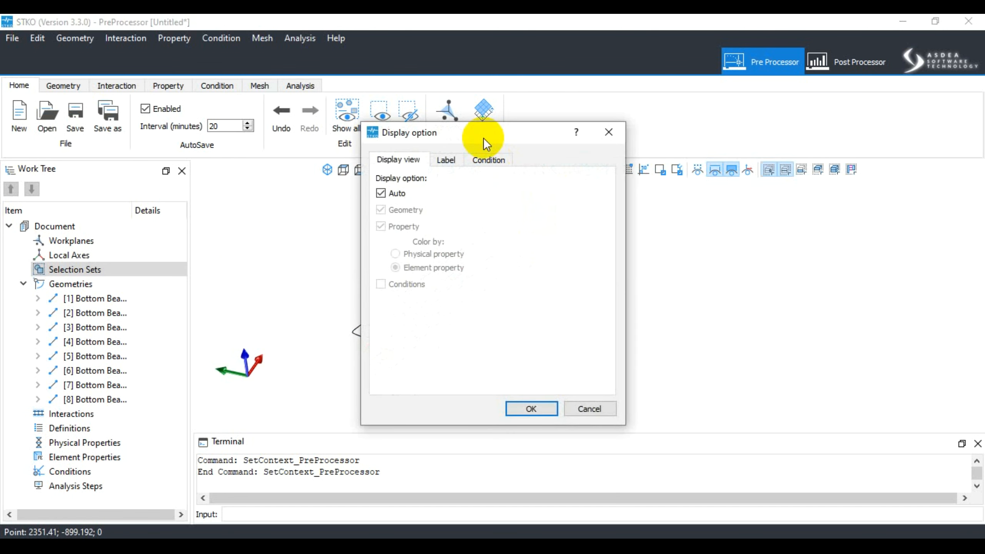
left_click_drag(483, 138, 838, 143)
left_click(797, 172)
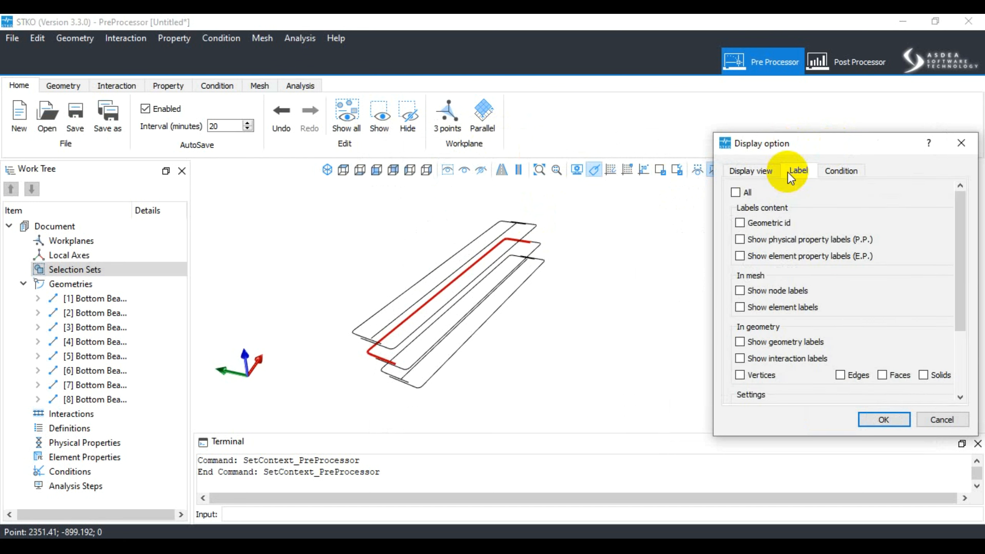
left_click(941, 419)
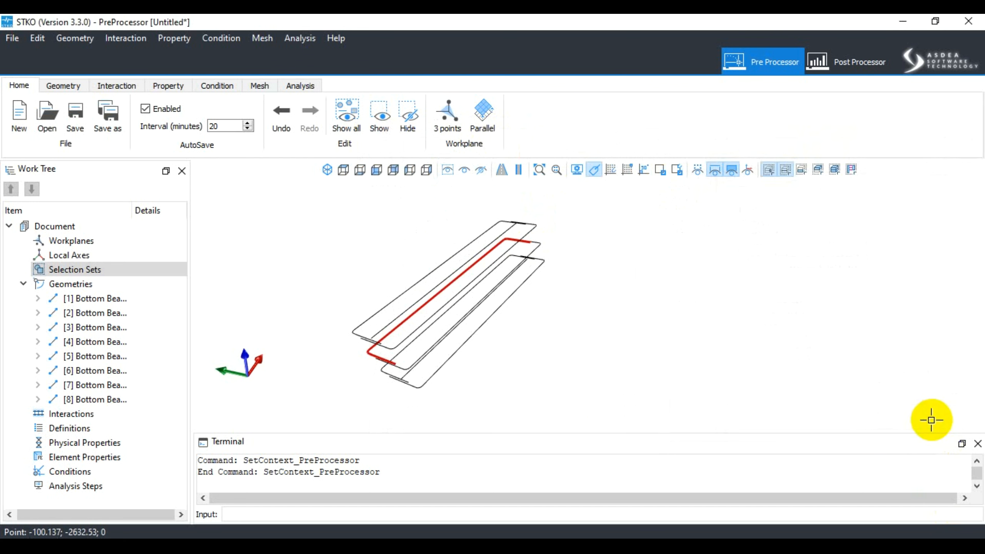